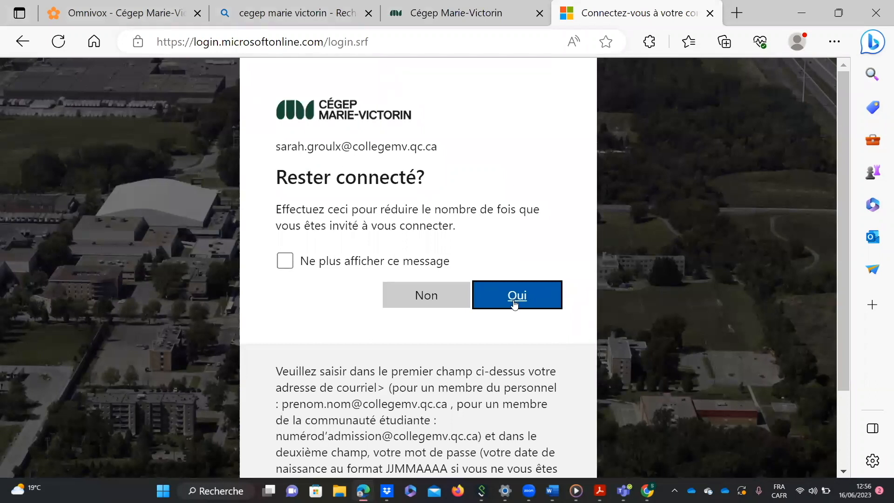
Stay signed in to Microsoft 365 and create a blank document in Word for the web
{"action": "left_click", "coordinate": [514, 303]}
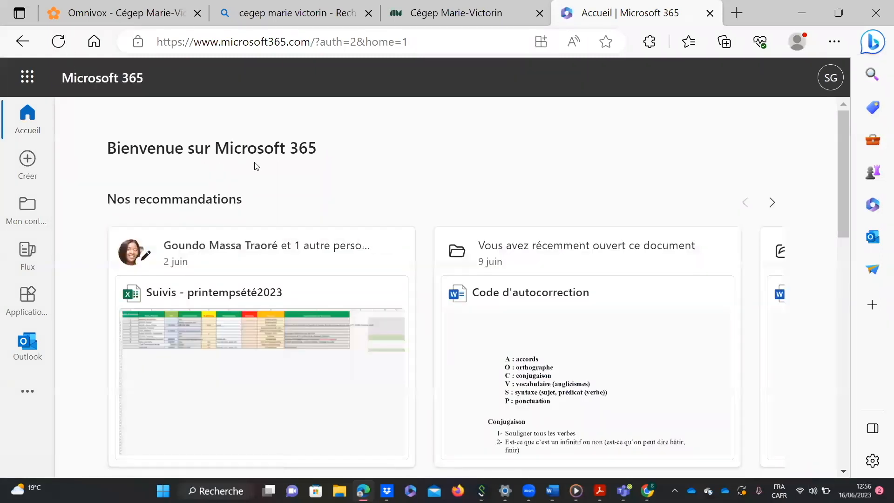
{"action": "left_click", "coordinate": [26, 80]}
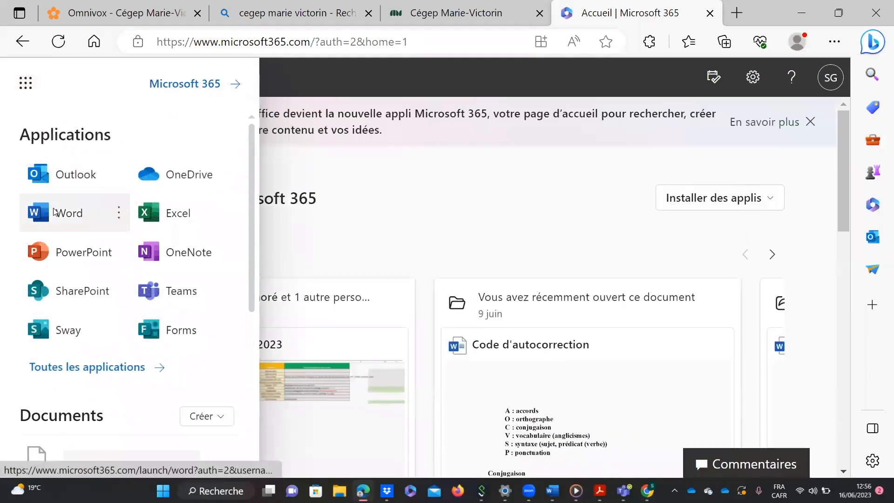
{"action": "left_click", "coordinate": [55, 212]}
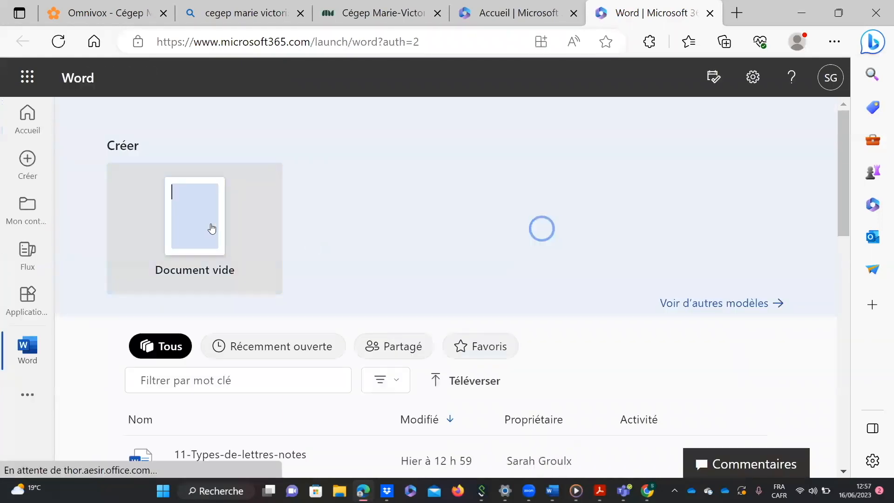
{"action": "left_click", "coordinate": [213, 227]}
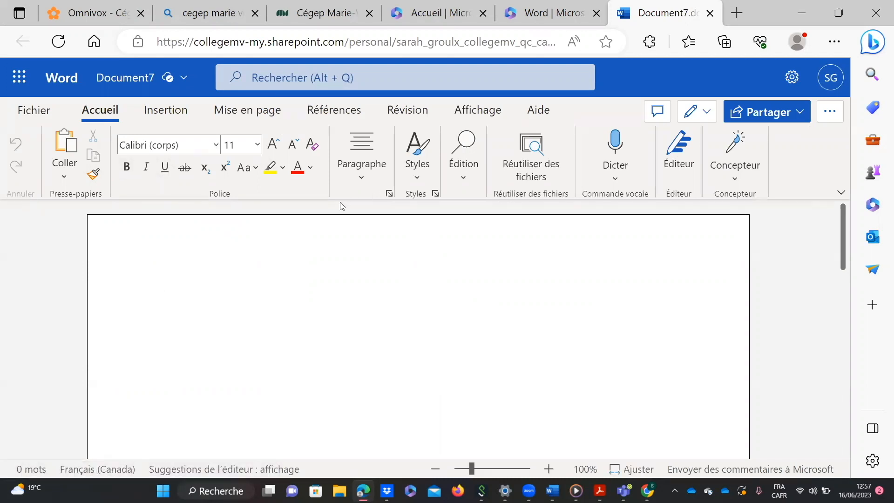
Try the single-line ribbon layout and return to the classic ribbon
{"action": "left_click", "coordinate": [841, 193]}
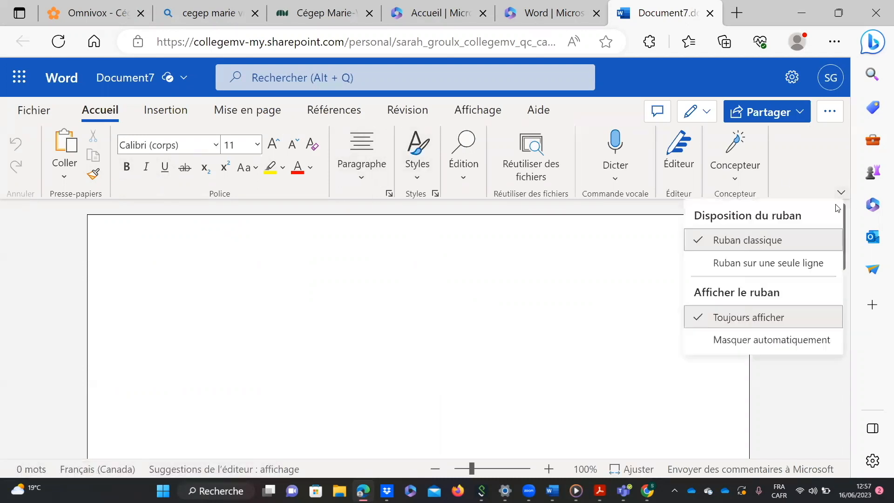
{"action": "left_click", "coordinate": [733, 264]}
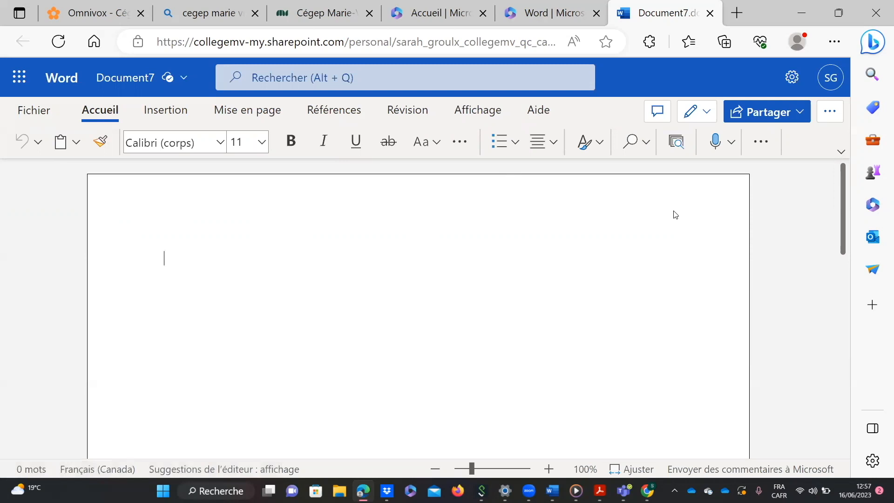
{"action": "left_click", "coordinate": [841, 156]}
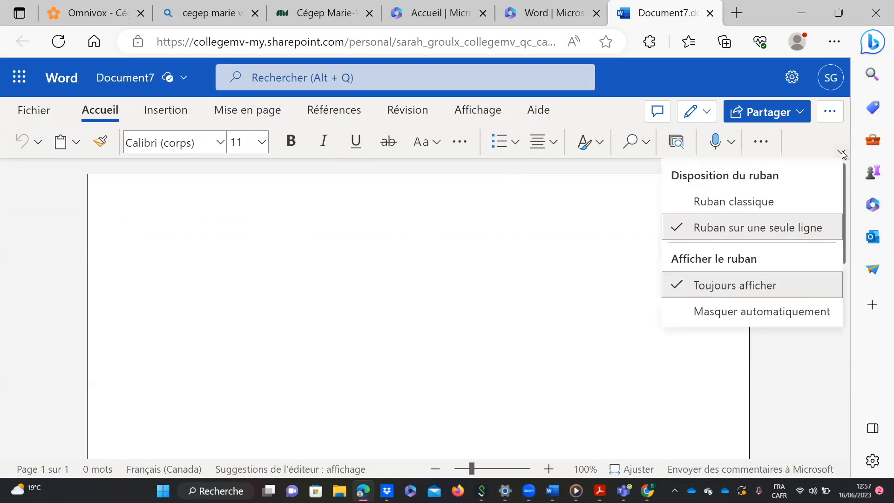
{"action": "left_click", "coordinate": [720, 202]}
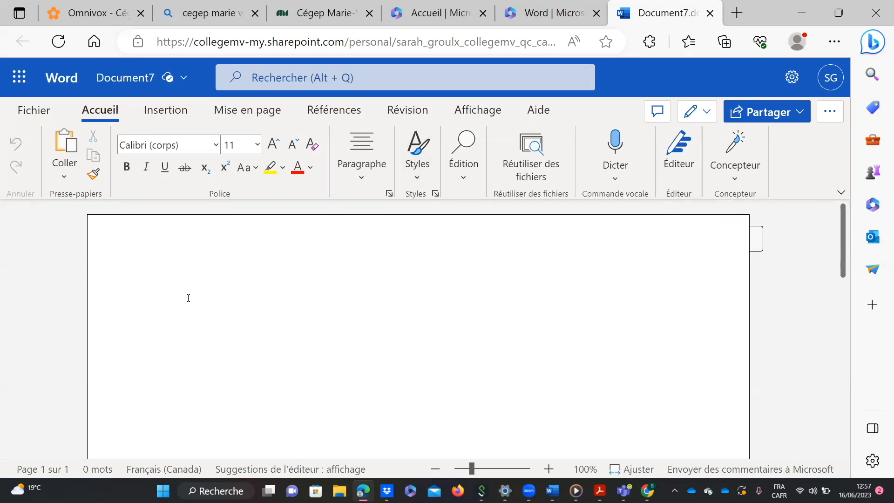
Write "Bonjour, je suis", the author's first name and "la mégatutrice au CAFC.", with "Ici" on the next line
{"action": "type", "text": "Bonjour, je suis Sara"}
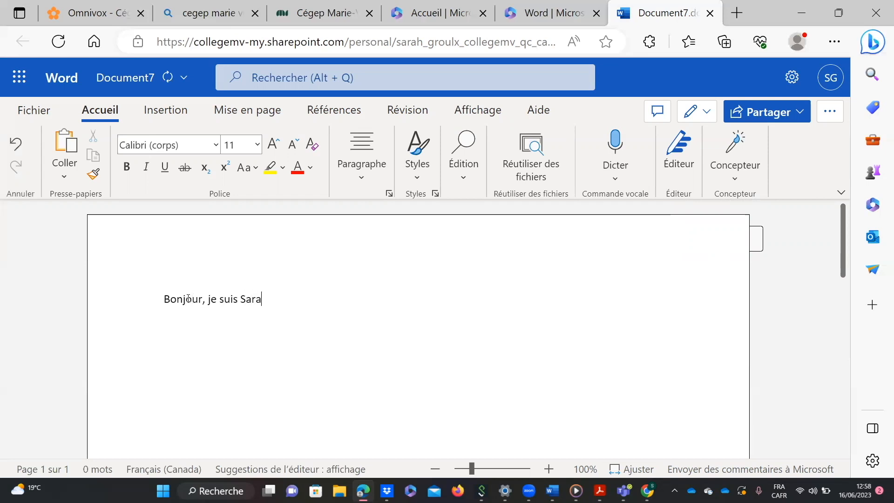
{"action": "type", "text": "h, la mégatutrice au "}
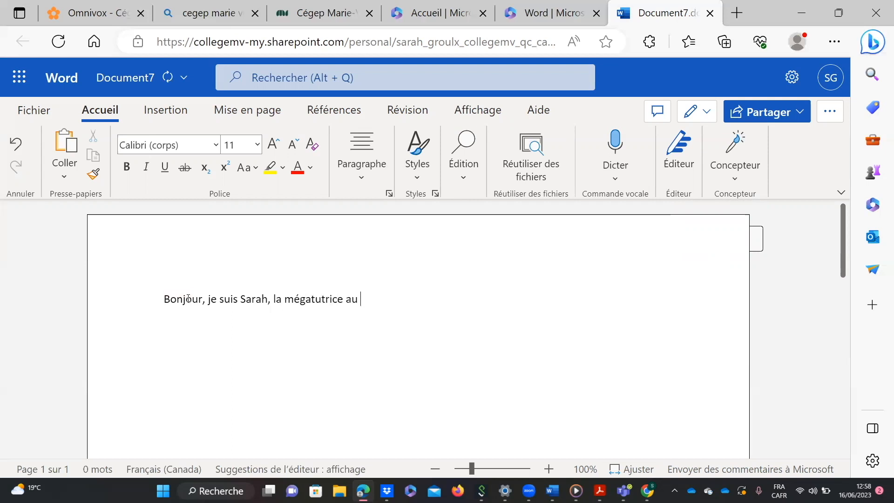
{"action": "type", "text": "CAFC."}
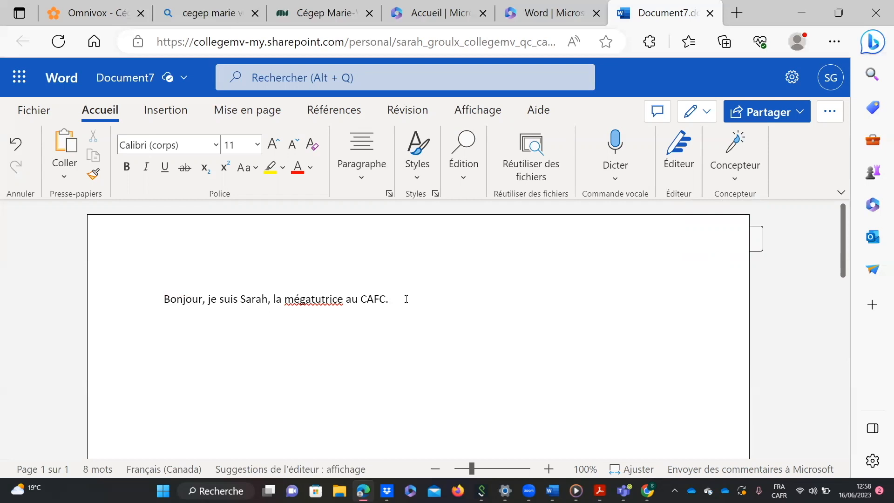
{"action": "type", "text": "Ici"}
Select the opening sentence, clear the selection and dismiss the language-quality survey
{"action": "right_click", "coordinate": [152, 293]}
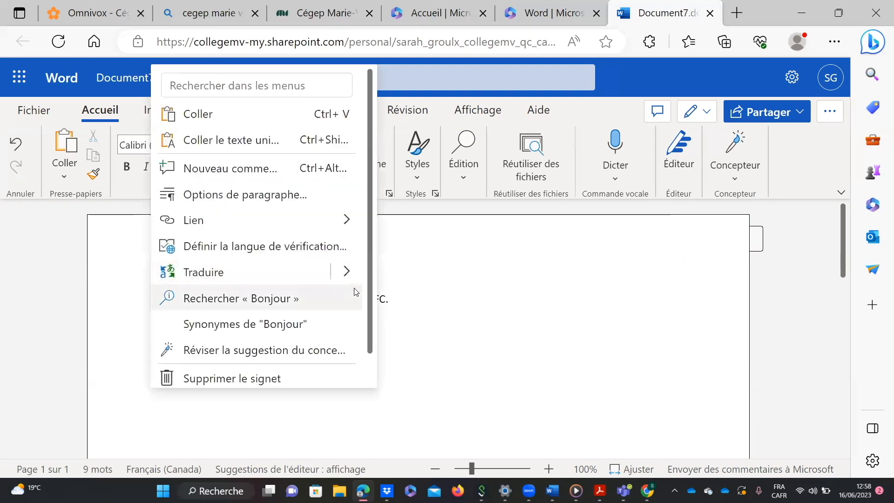
{"action": "left_click", "coordinate": [443, 311]}
{"action": "left_click_drag", "start_coordinate": [393, 298], "coordinate": [137, 299]}
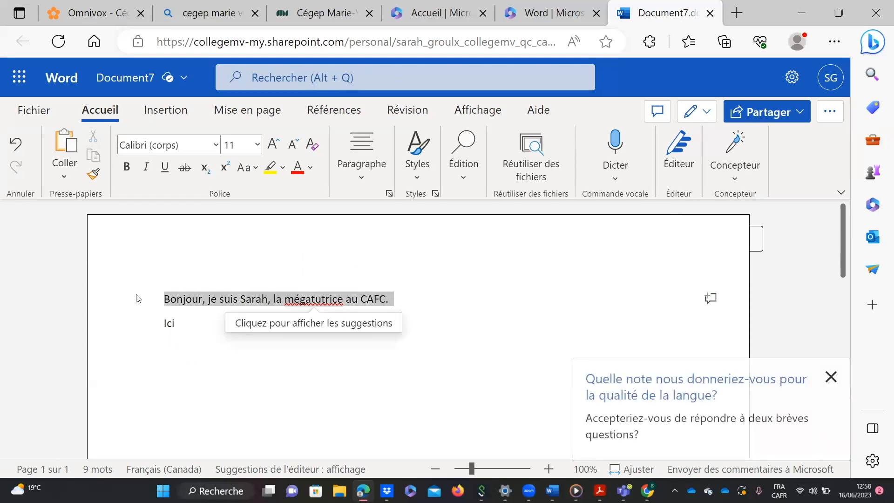
{"action": "left_click", "coordinate": [478, 320]}
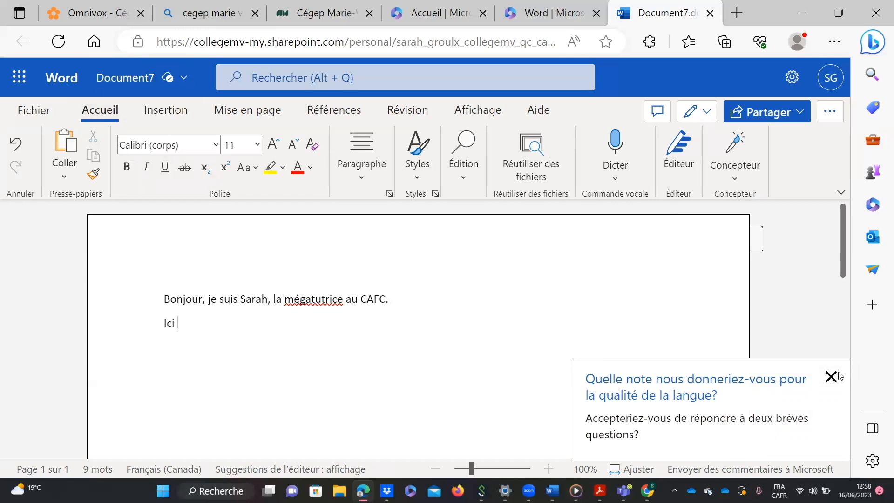
{"action": "left_click", "coordinate": [826, 379]}
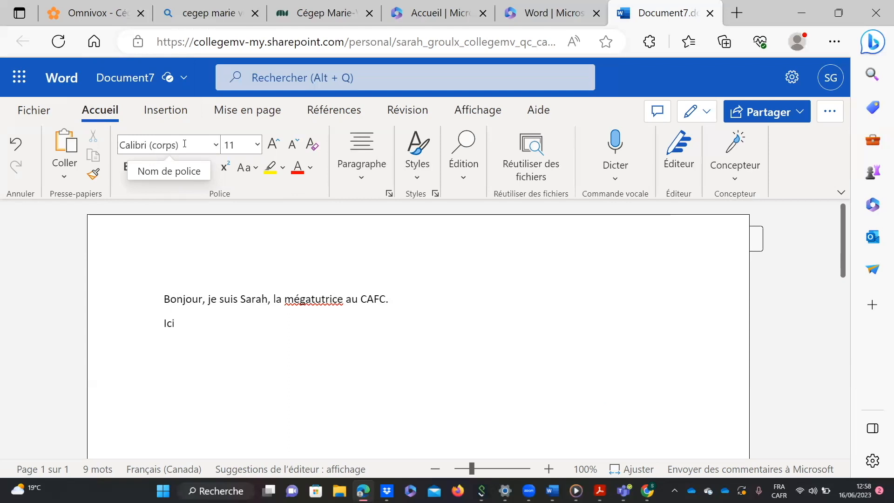
Examine the available fonts, collapsing the pinned fonts and expanding the Office fonts
{"action": "left_click", "coordinate": [215, 144]}
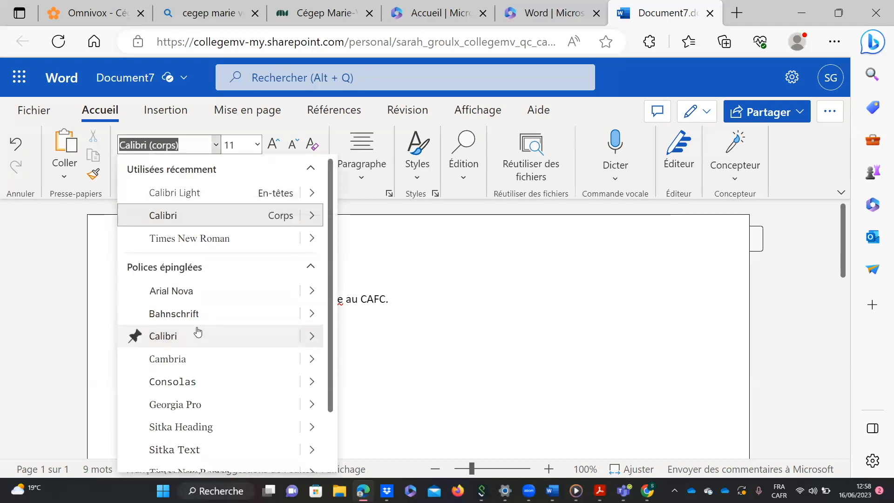
{"action": "scroll", "coordinate": [198, 332], "scroll_direction": "down", "scroll_amount": 1}
{"action": "scroll", "coordinate": [198, 332], "scroll_direction": "up", "scroll_amount": 1}
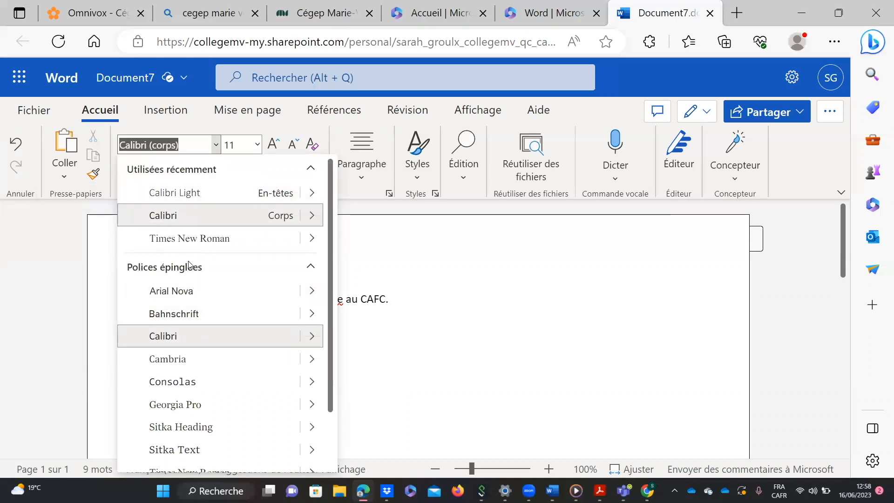
{"action": "left_click", "coordinate": [308, 268]}
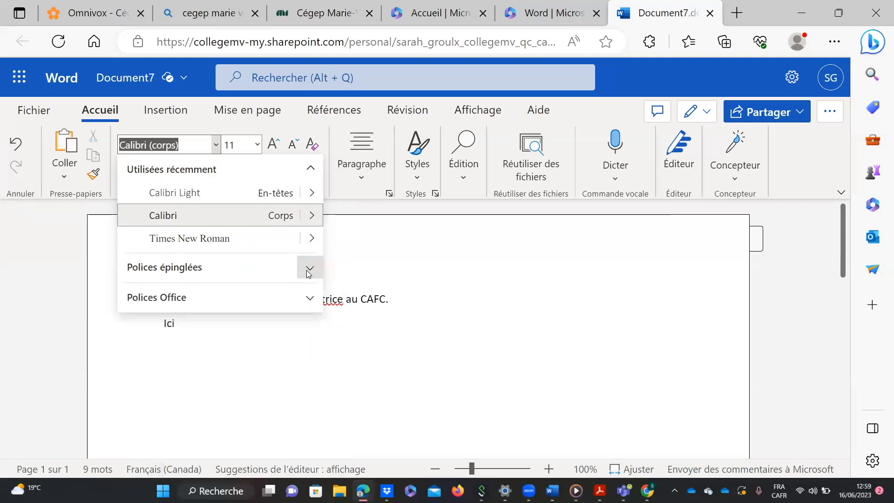
{"action": "left_click", "coordinate": [307, 297]}
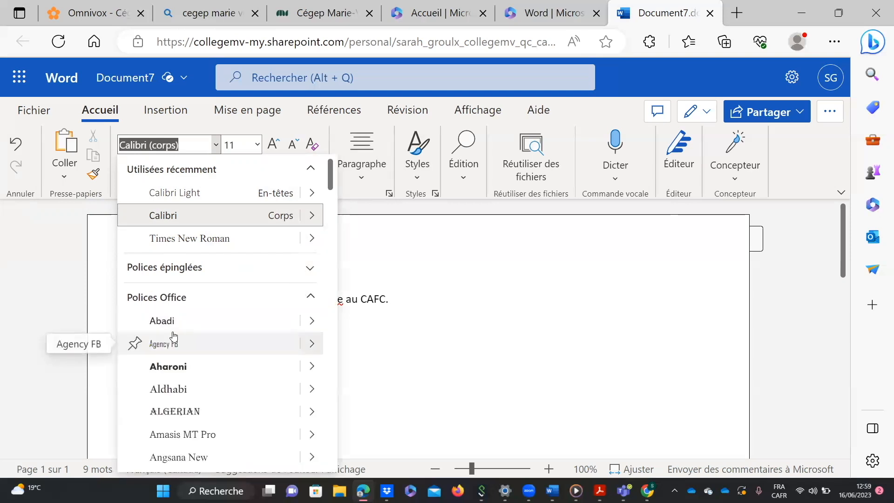
{"action": "scroll", "coordinate": [174, 335], "scroll_direction": "down", "scroll_amount": 5}
{"action": "scroll", "coordinate": [173, 335], "scroll_direction": "down", "scroll_amount": 15}
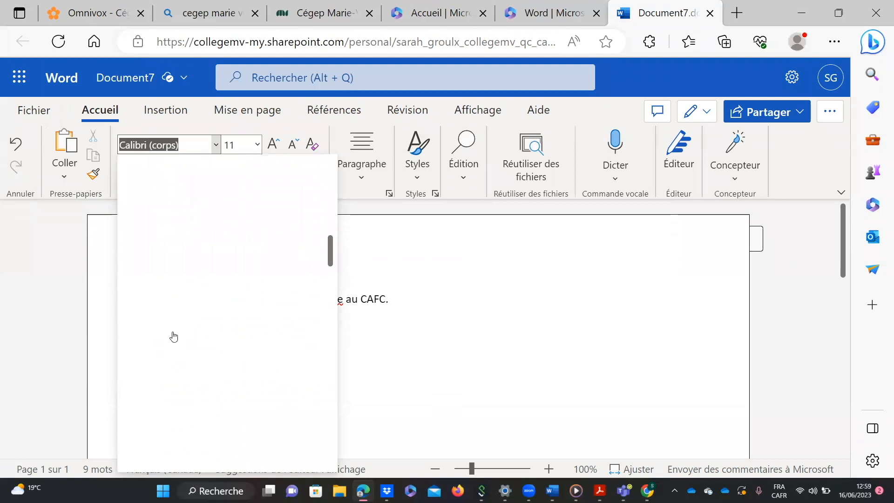
{"action": "scroll", "coordinate": [173, 335], "scroll_direction": "down", "scroll_amount": 15}
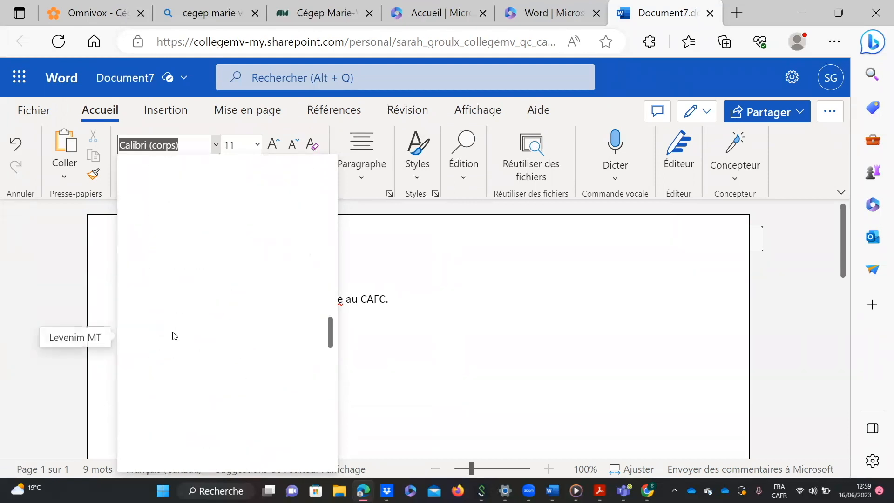
{"action": "scroll", "coordinate": [173, 336], "scroll_direction": "down", "scroll_amount": 10}
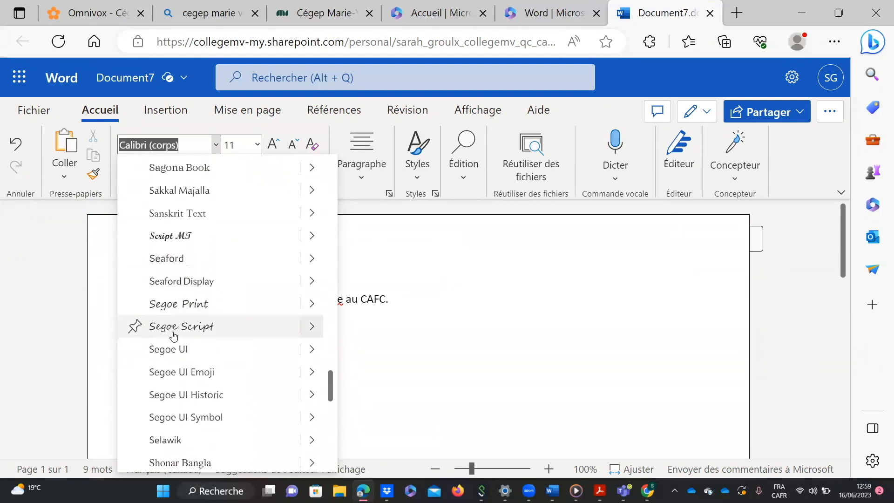
{"action": "scroll", "coordinate": [173, 335], "scroll_direction": "up", "scroll_amount": 15}
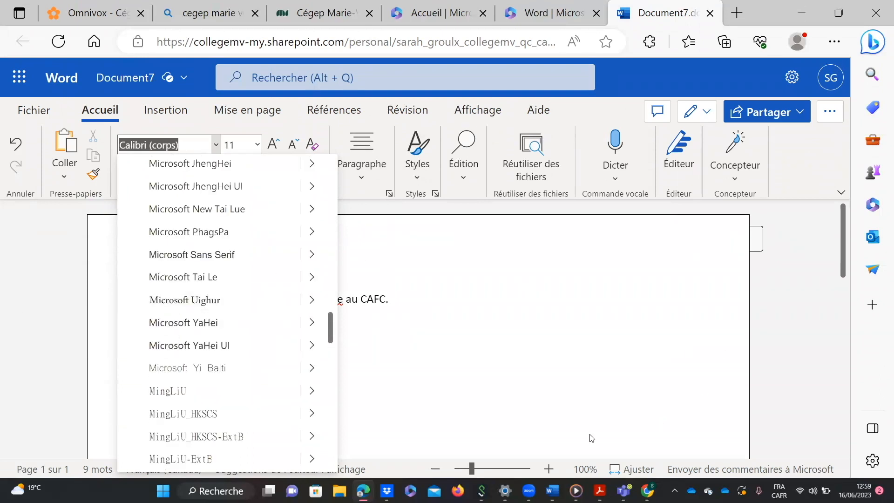
Switch to the desktop version of Word and examine its full font list for comparison
{"action": "mouse_move", "coordinate": [552, 491]}
{"action": "left_click", "coordinate": [556, 391]}
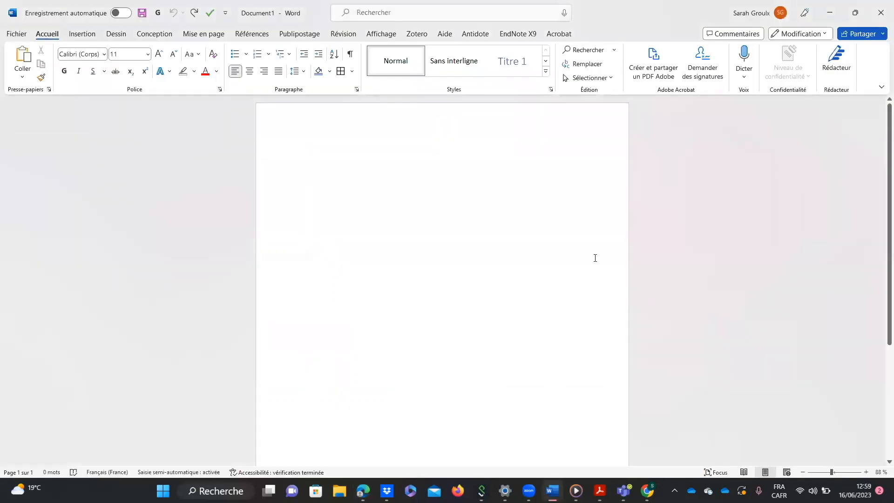
{"action": "left_click", "coordinate": [103, 54]}
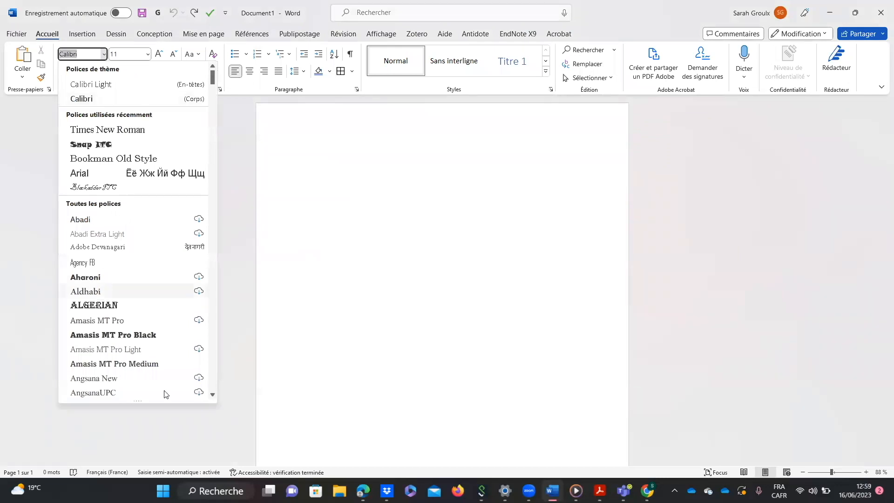
{"action": "scroll", "coordinate": [149, 252], "scroll_direction": "down", "scroll_amount": 20}
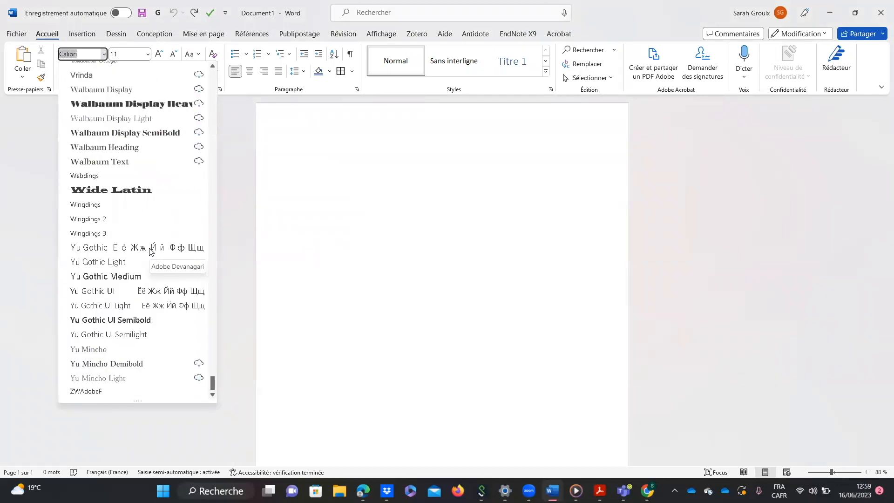
{"action": "scroll", "coordinate": [150, 251], "scroll_direction": "up", "scroll_amount": 20}
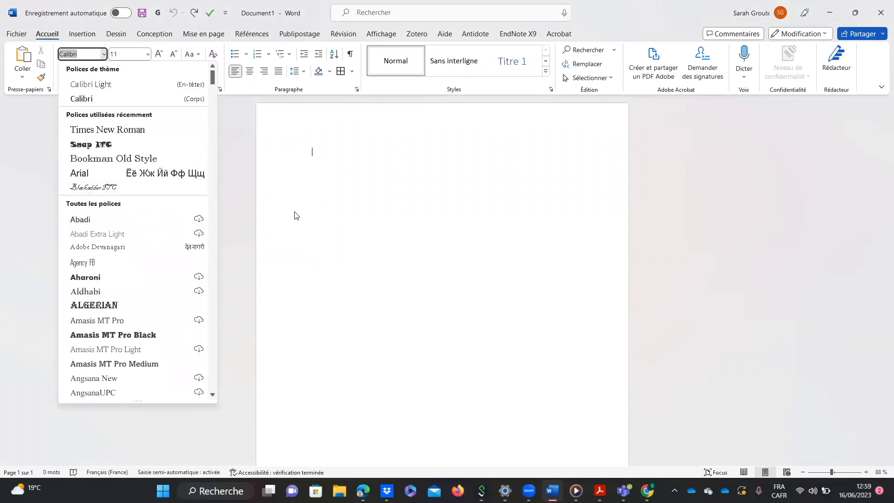
Return to the online document in the browser and set the font to Times New Roman for the new text
{"action": "left_click", "coordinate": [363, 491]}
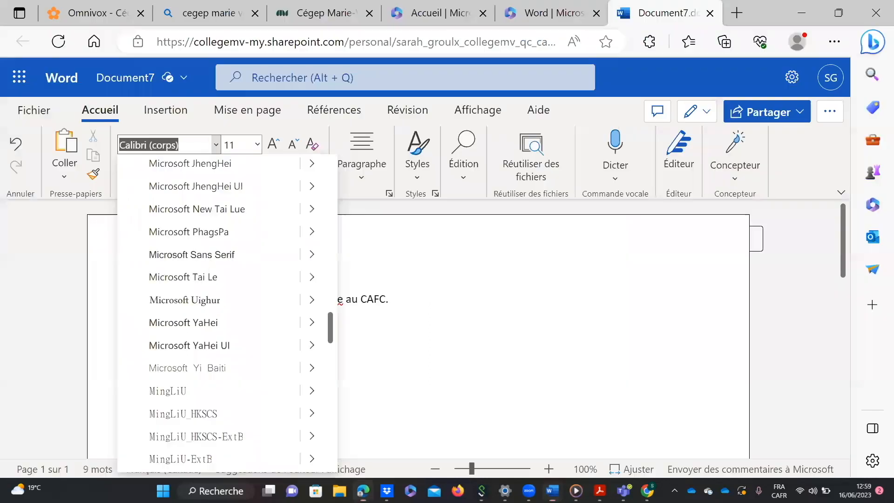
{"action": "left_click", "coordinate": [538, 388]}
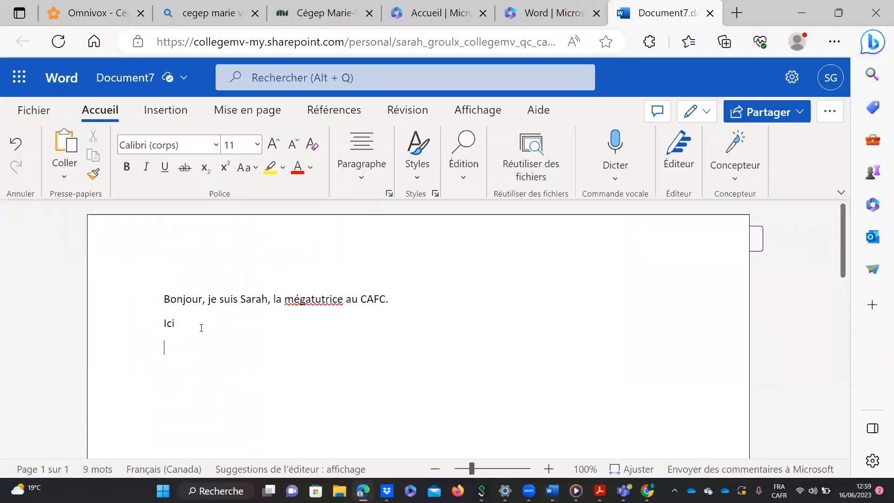
{"action": "left_click", "coordinate": [214, 145]}
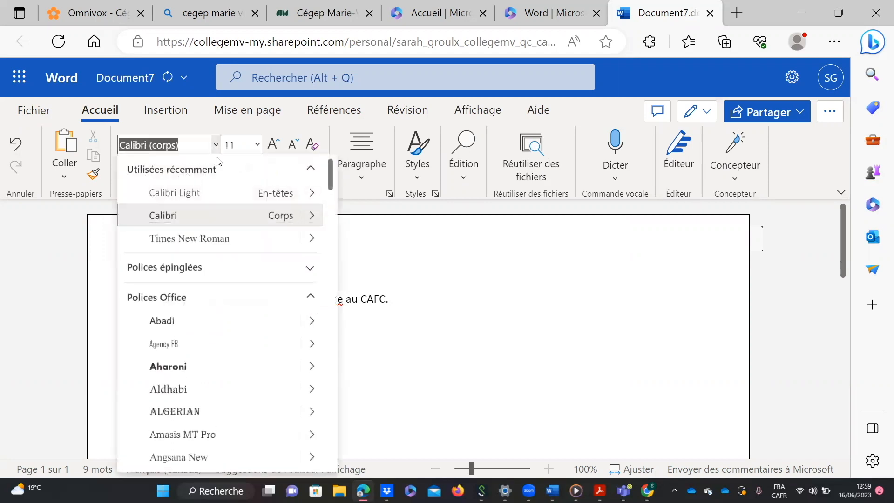
{"action": "left_click", "coordinate": [224, 238]}
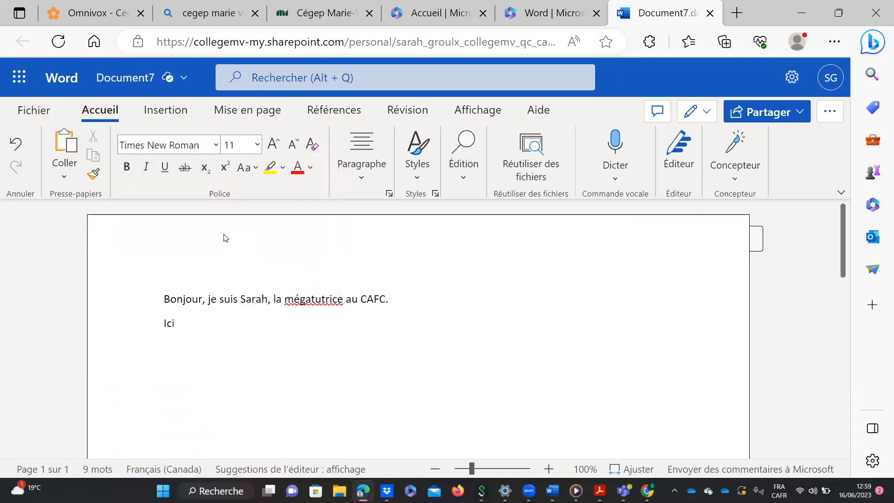
Write "Ceci est la police Times New Roman" on the line below "Ici"
{"action": "key", "text": "Return"}
{"action": "type", "text": "Ceci est la police "}
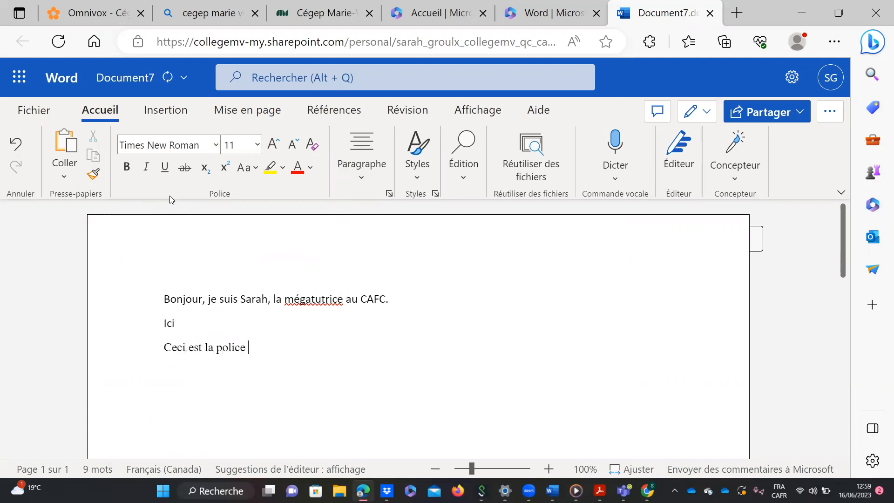
{"action": "type", "text": "Times New "}
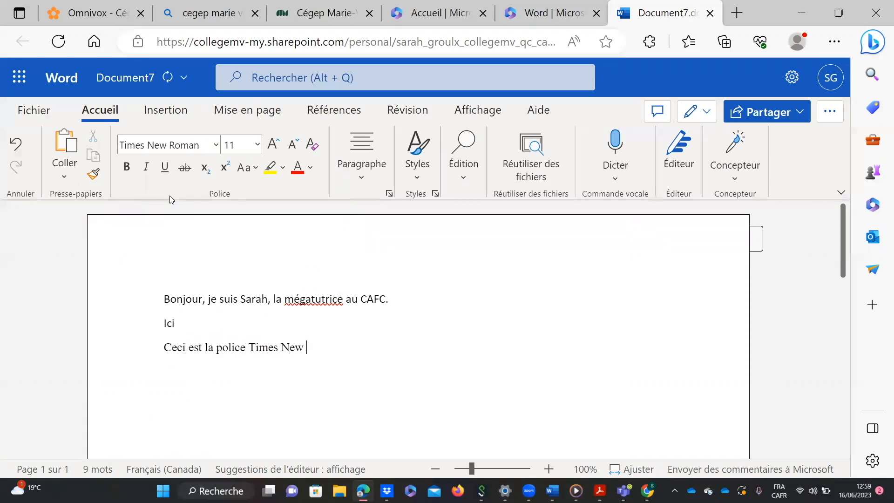
{"action": "type", "text": "Roman"}
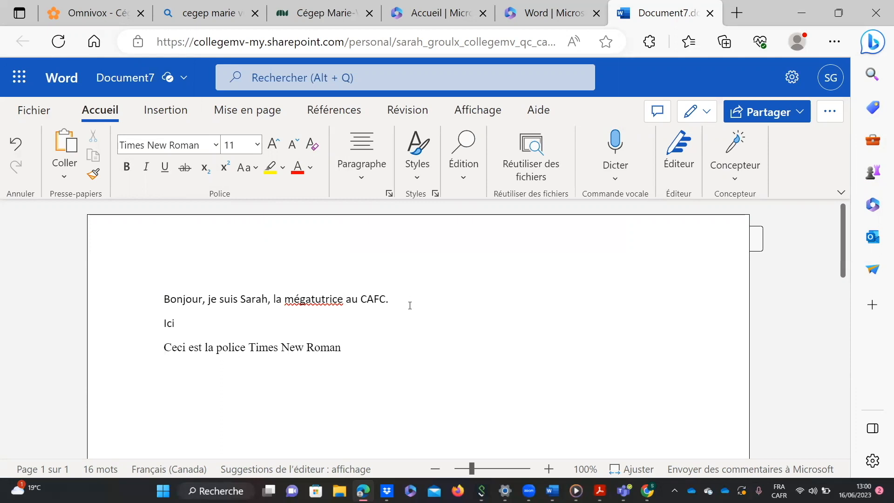
Change the font of the greeting line that starts with "Bonjour" to Times New Roman
{"action": "left_click_drag", "start_coordinate": [396, 303], "coordinate": [146, 303]}
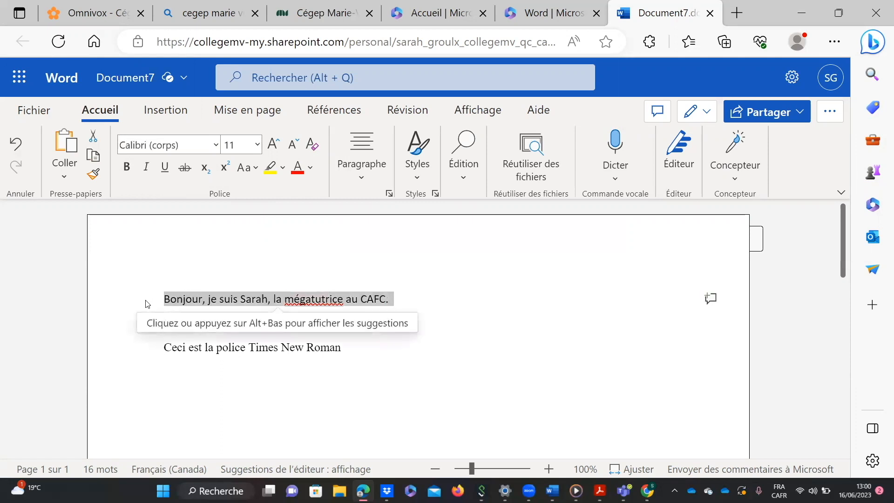
{"action": "left_click", "coordinate": [217, 145]}
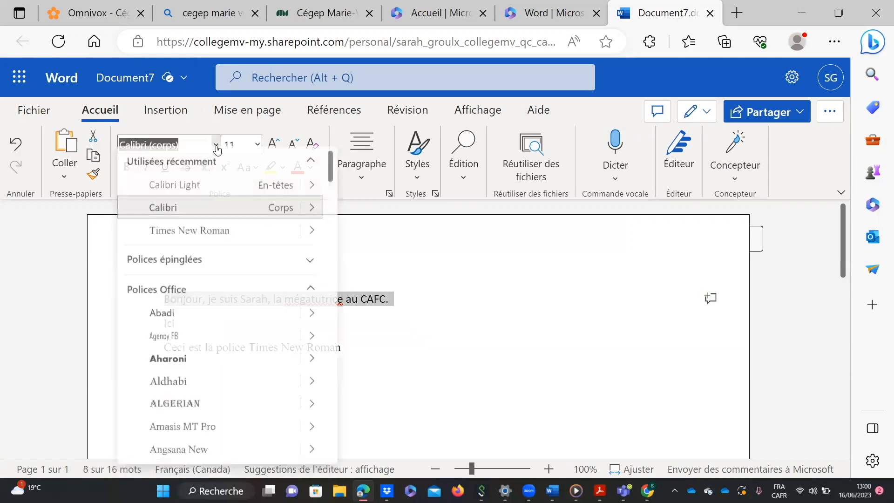
{"action": "left_click", "coordinate": [242, 239]}
{"action": "left_click", "coordinate": [438, 405]}
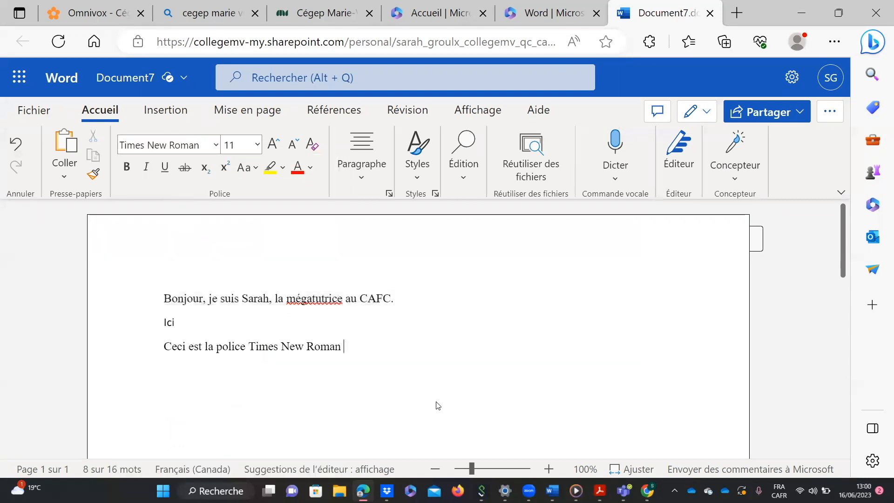
Delete the line "Ici" so the Times New Roman sentence sits directly below the greeting
{"action": "left_click", "coordinate": [190, 323]}
{"action": "key", "text": "BackSpace"}
{"action": "key", "text": "BackSpace"}
{"action": "key", "text": "BackSpace"}
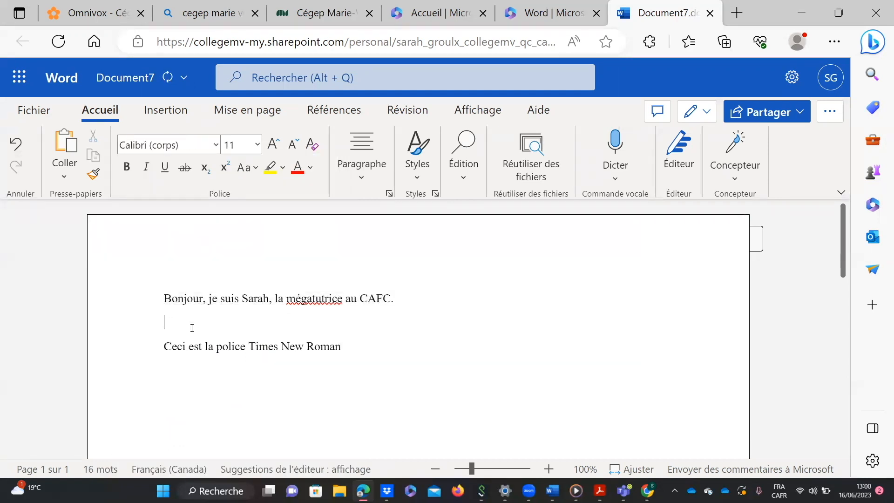
{"action": "key", "text": "BackSpace"}
{"action": "left_click", "coordinate": [411, 322]}
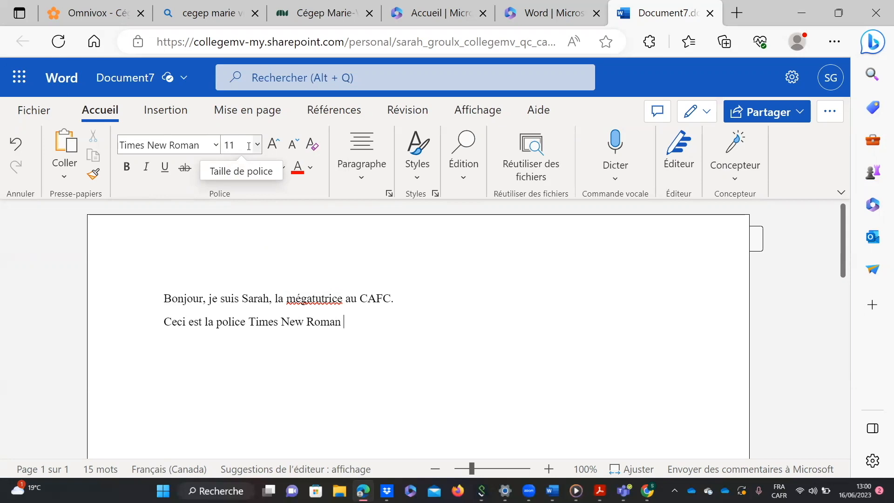
Set the greeting line's font size to 14 from the list of preset sizes
{"action": "left_click_drag", "start_coordinate": [395, 298], "coordinate": [161, 298]}
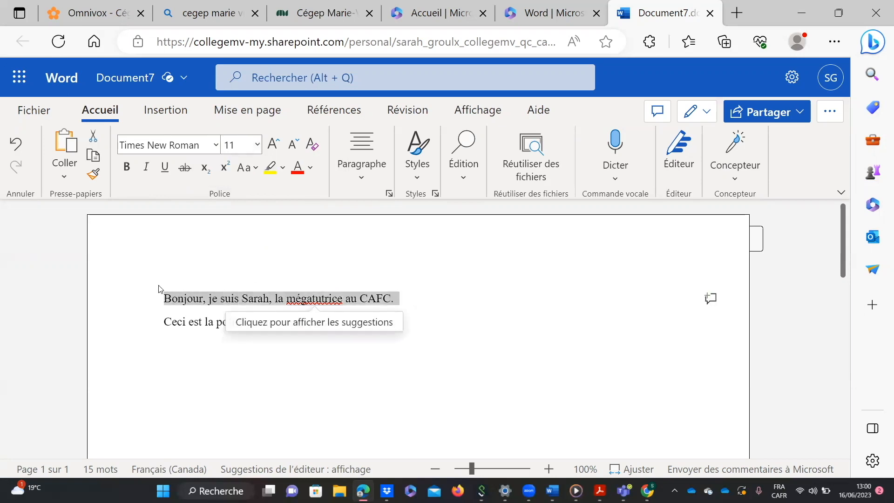
{"action": "left_click", "coordinate": [257, 145]}
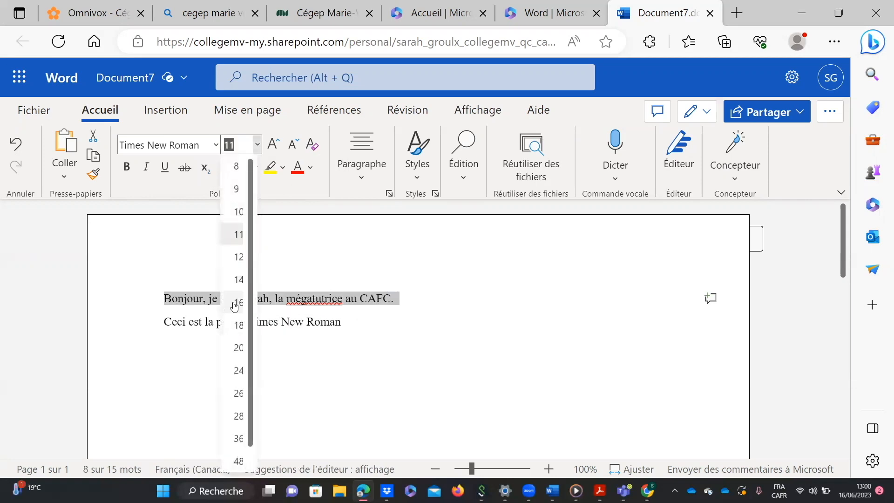
{"action": "left_click", "coordinate": [239, 280]}
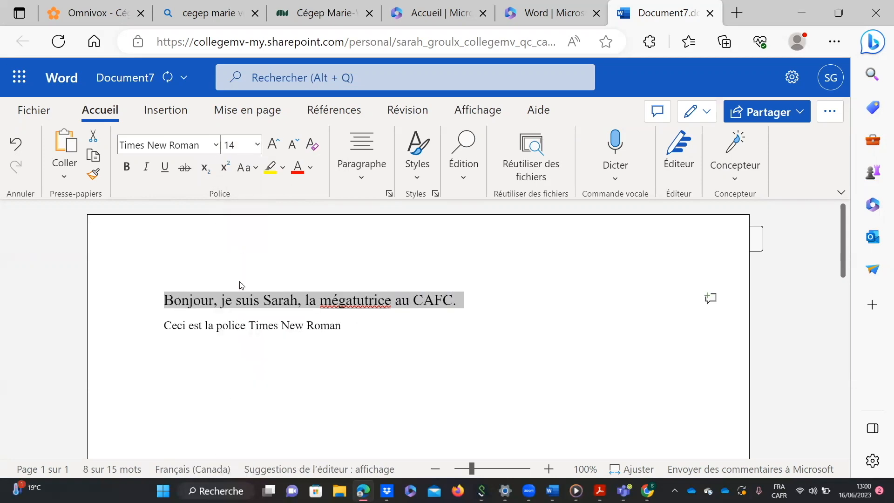
Enter a font size of 16 for the greeting line
{"action": "left_click", "coordinate": [242, 145]}
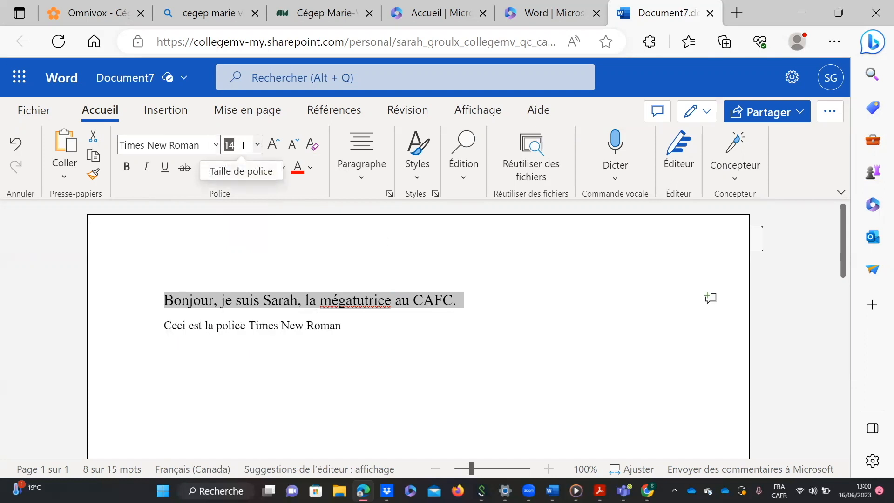
{"action": "type", "text": "16"}
{"action": "key", "text": "Return"}
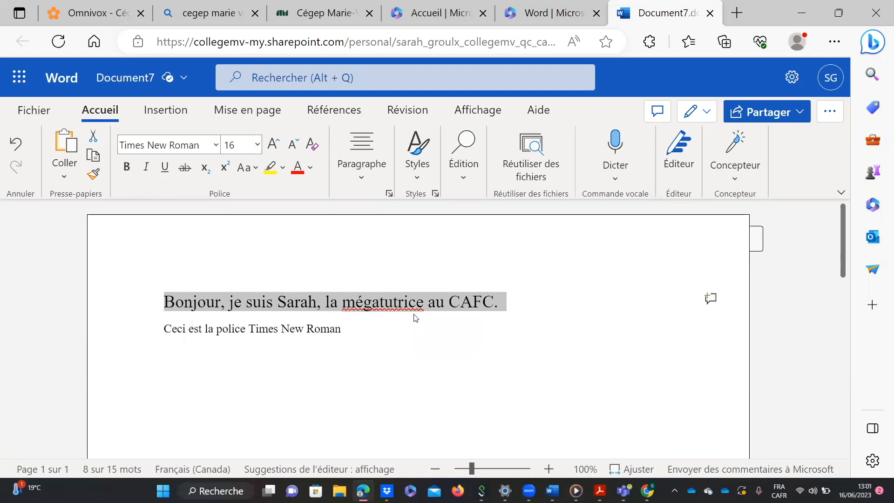
Increase the greeting line's font size one step to 18 and review the available preset sizes
{"action": "left_click", "coordinate": [274, 145]}
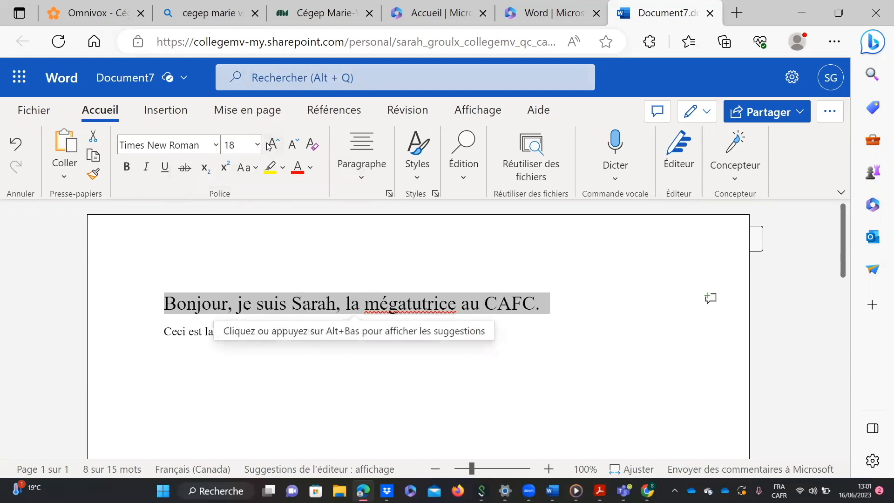
{"action": "left_click", "coordinate": [258, 146]}
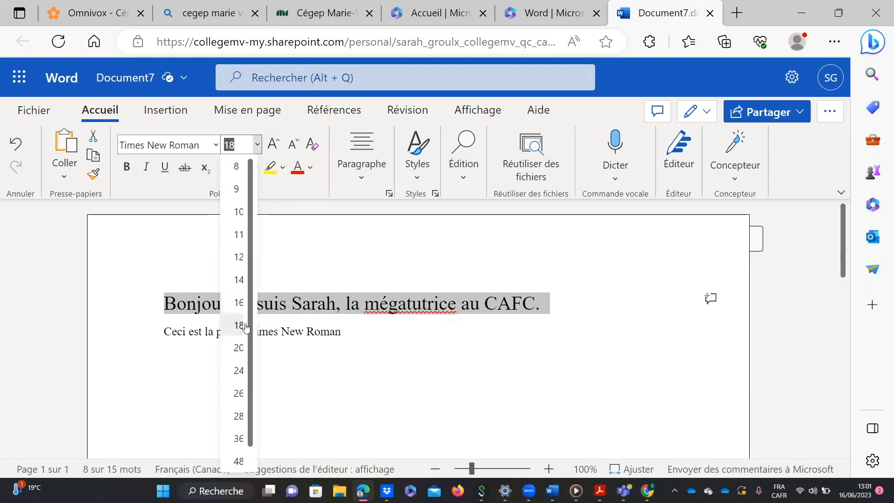
{"action": "key", "text": "Escape"}
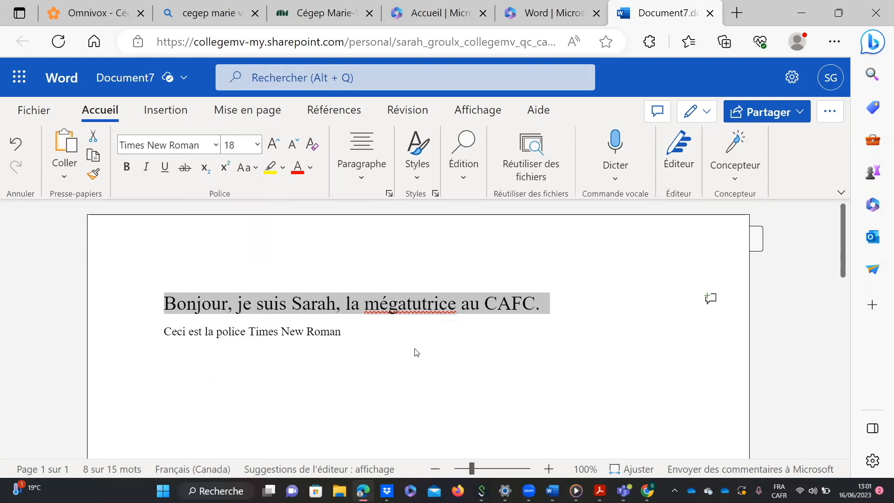
{"action": "left_click", "coordinate": [415, 352]}
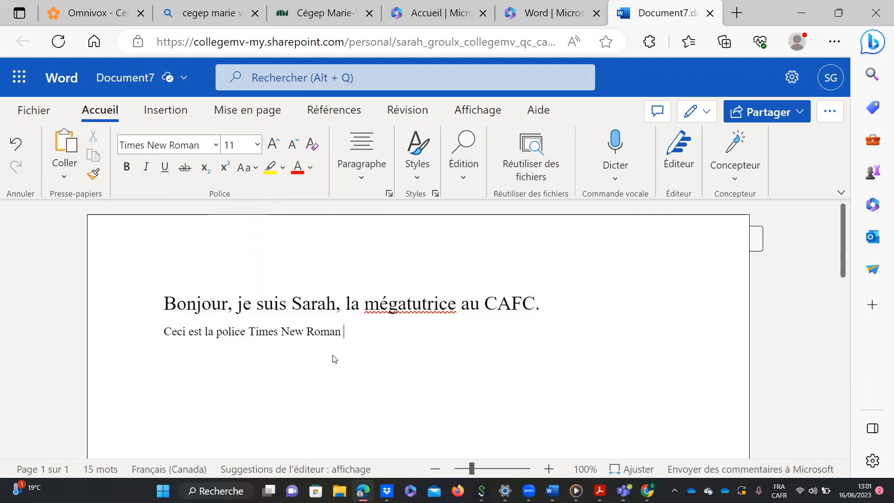
Increase the font size of both lines together by one step and check the size of each line
{"action": "left_click_drag", "start_coordinate": [343, 332], "coordinate": [155, 301]}
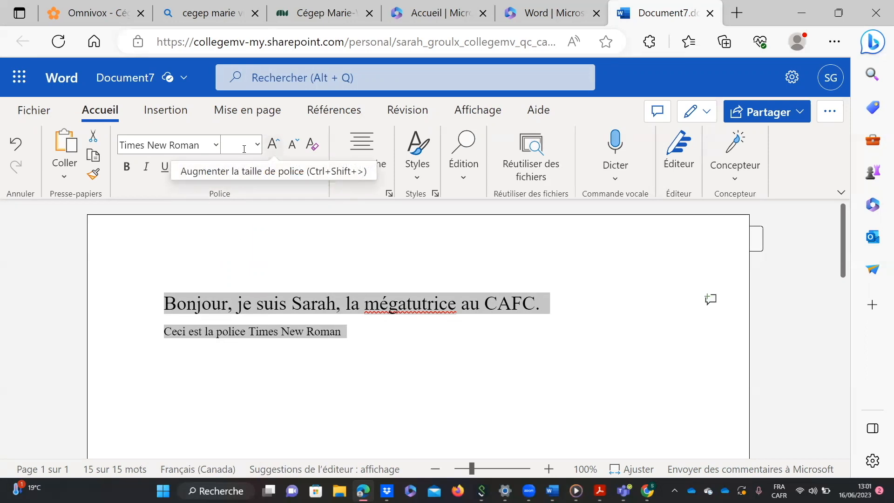
{"action": "left_click", "coordinate": [275, 148]}
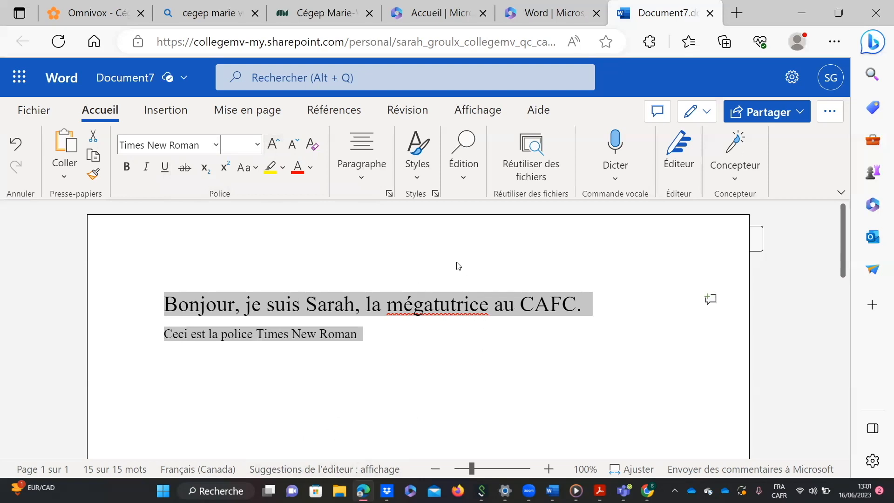
{"action": "left_click", "coordinate": [400, 337]}
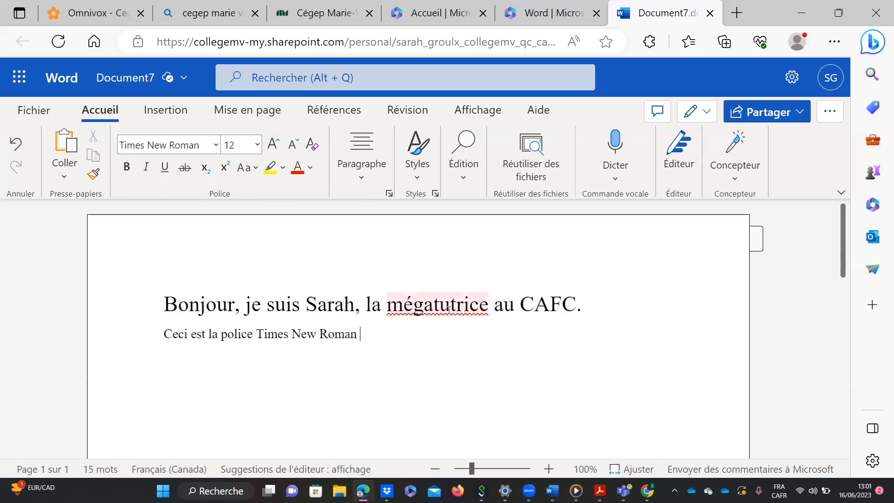
{"action": "left_click", "coordinate": [79, 308]}
{"action": "key", "text": "Left"}
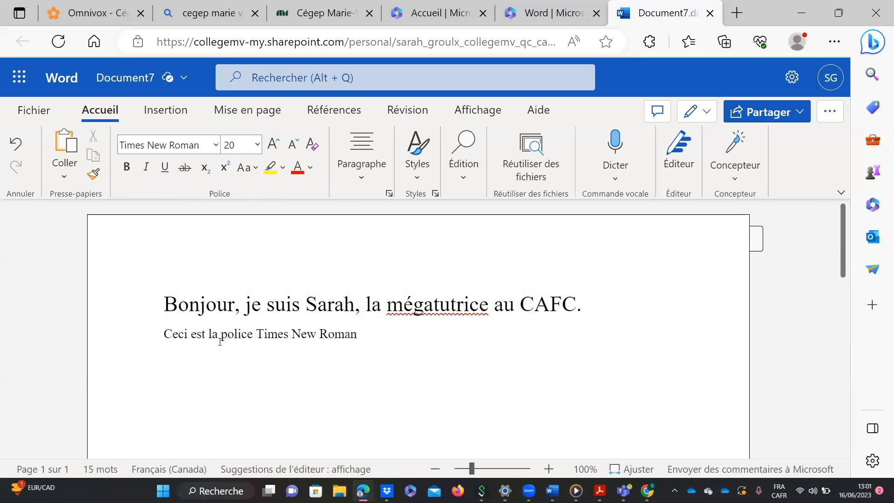
Select both lines and decrease their font size together by three steps
{"action": "triple_click", "coordinate": [275, 334]}
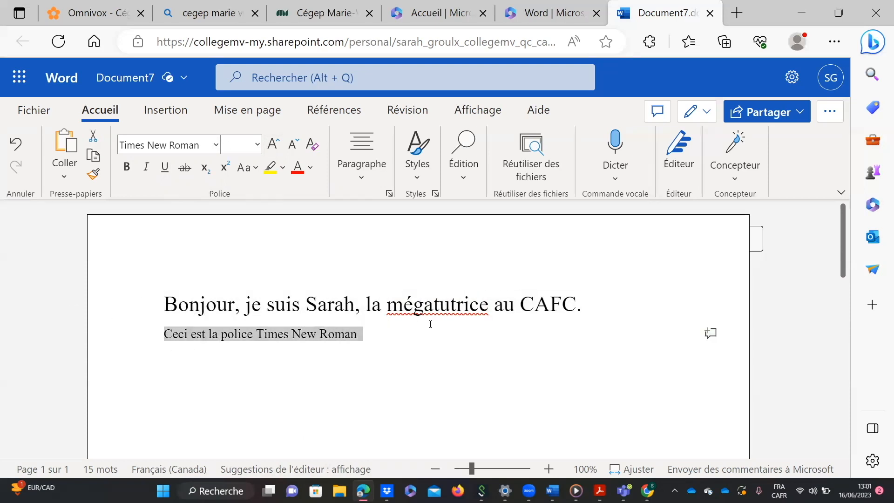
{"action": "right_click", "coordinate": [404, 356]}
{"action": "left_click", "coordinate": [353, 352]}
{"action": "left_click", "coordinate": [365, 350]}
{"action": "key", "text": "ctrl+a"}
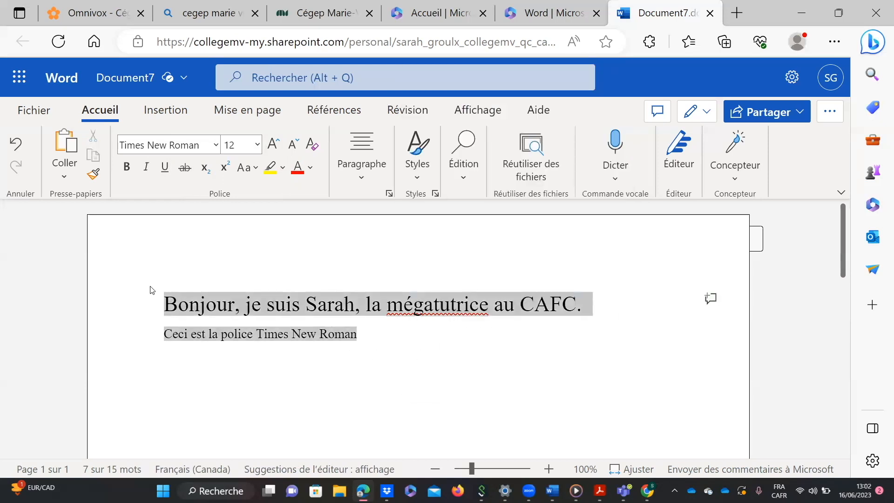
{"action": "left_click", "coordinate": [295, 147]}
{"action": "left_click", "coordinate": [295, 146]}
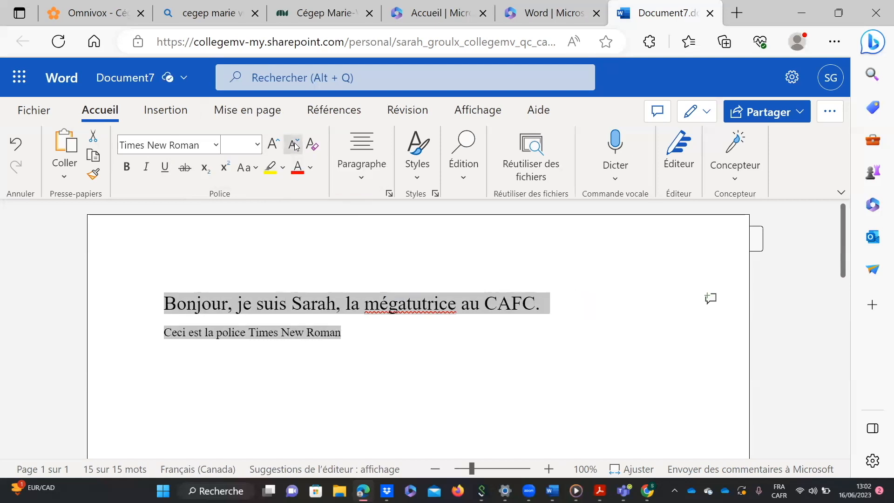
{"action": "left_click", "coordinate": [295, 145]}
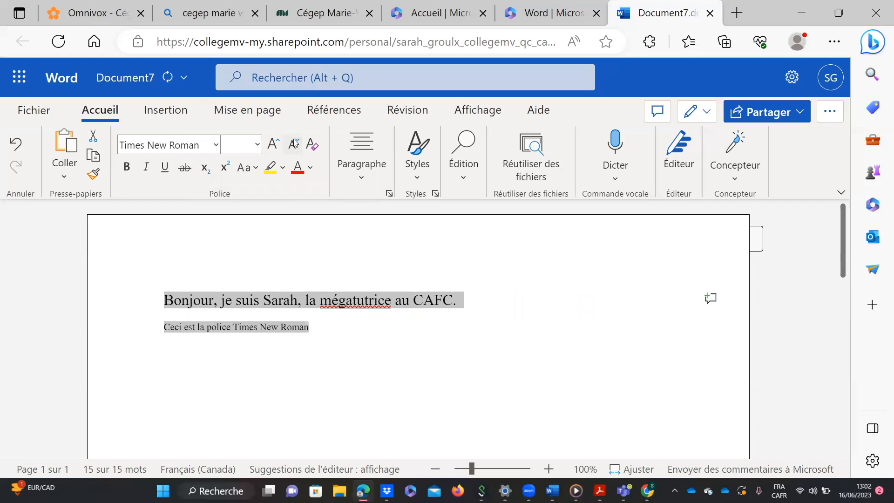
Add two new paragraphs below the sentence "Ceci est la police Times New Roman"
{"action": "left_click", "coordinate": [400, 430]}
{"action": "left_click_drag", "start_coordinate": [312, 331], "coordinate": [144, 307]}
{"action": "left_click", "coordinate": [469, 386]}
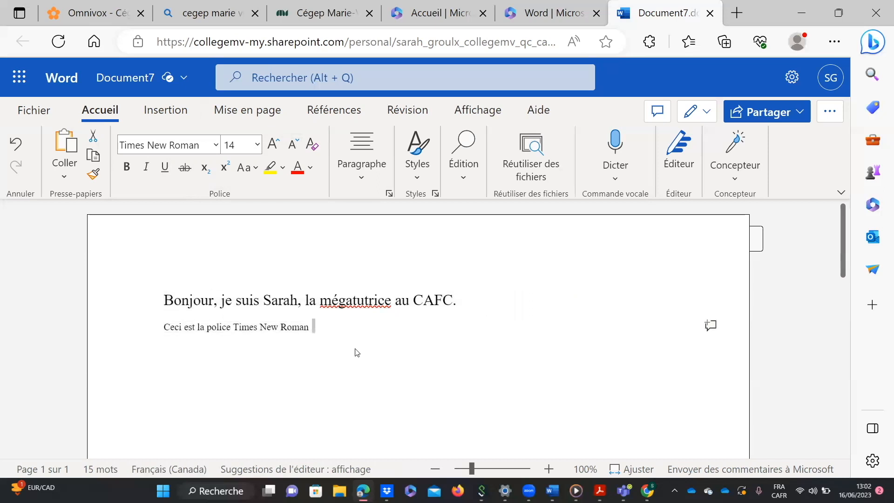
{"action": "key", "text": "Return"}
{"action": "key", "text": "Return"}
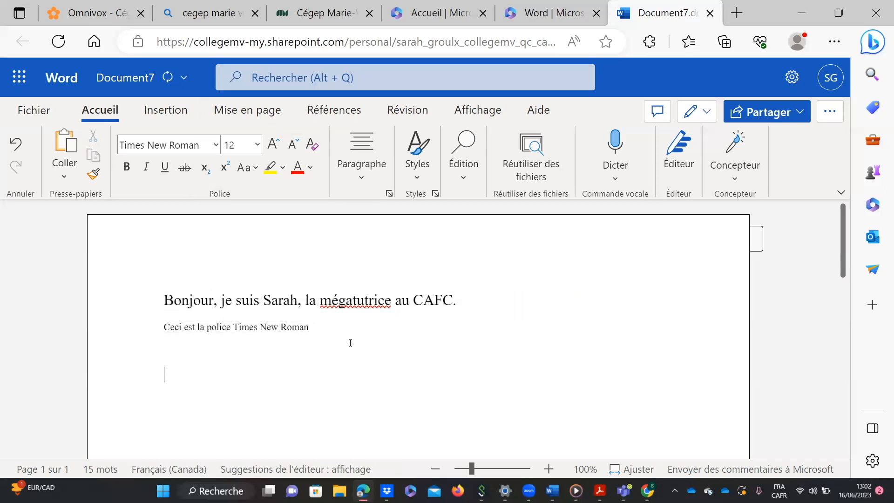
Set the font size of the sentence "Ceci est la police Times New Roman" to 12
{"action": "left_click_drag", "start_coordinate": [314, 331], "coordinate": [144, 335]}
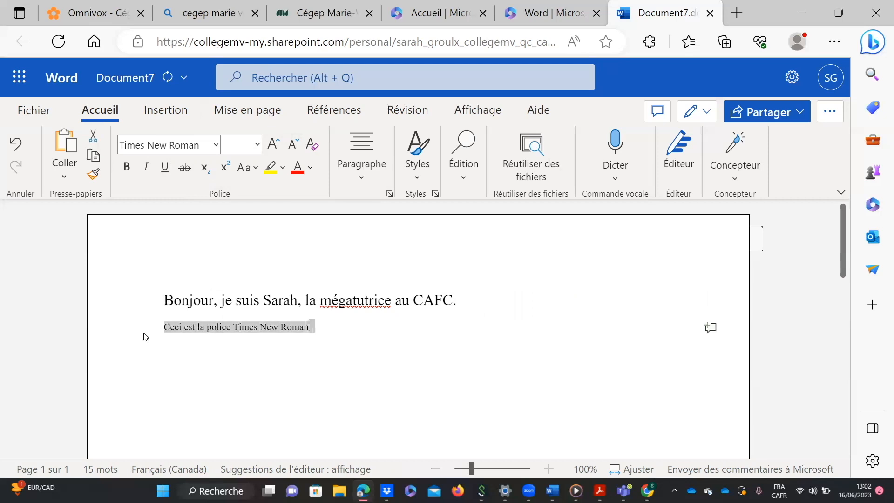
{"action": "left_click", "coordinate": [235, 148]}
{"action": "type", "text": "12"}
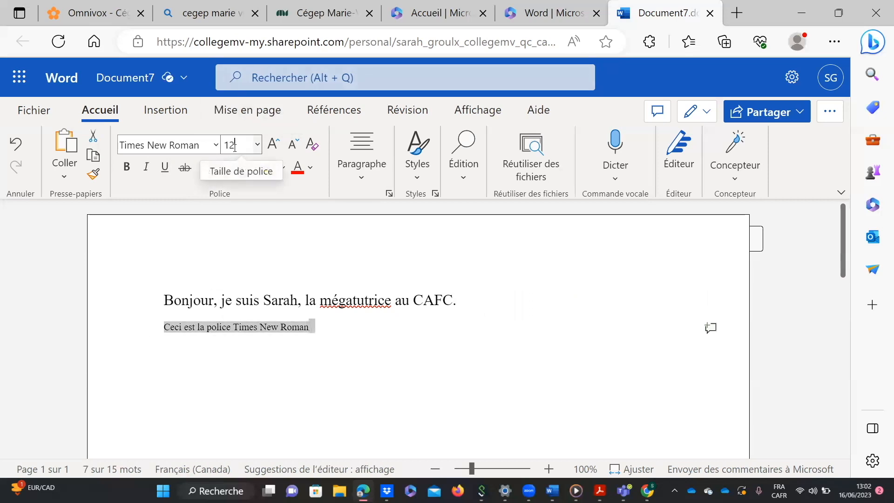
{"action": "key", "text": "Return"}
{"action": "left_click", "coordinate": [366, 363]}
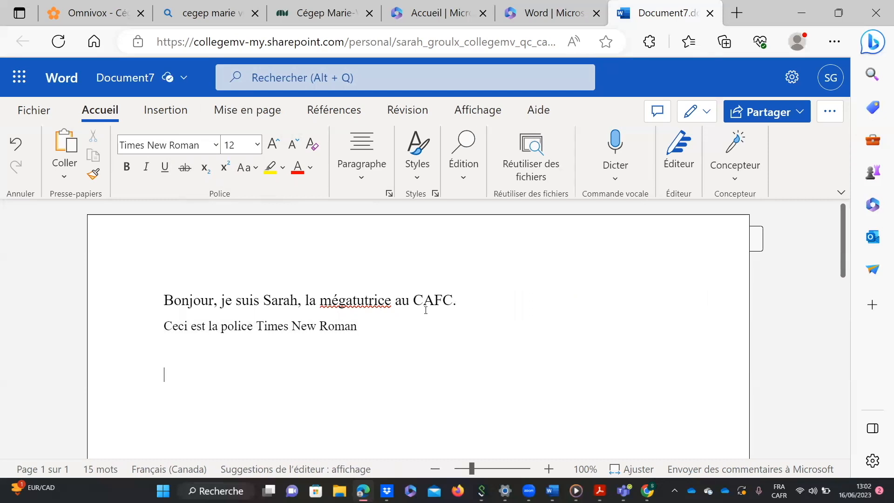
Filter the fonts by "z" and apply Rastanty Cortez to the greeting line
{"action": "left_click_drag", "start_coordinate": [460, 300], "coordinate": [168, 294]}
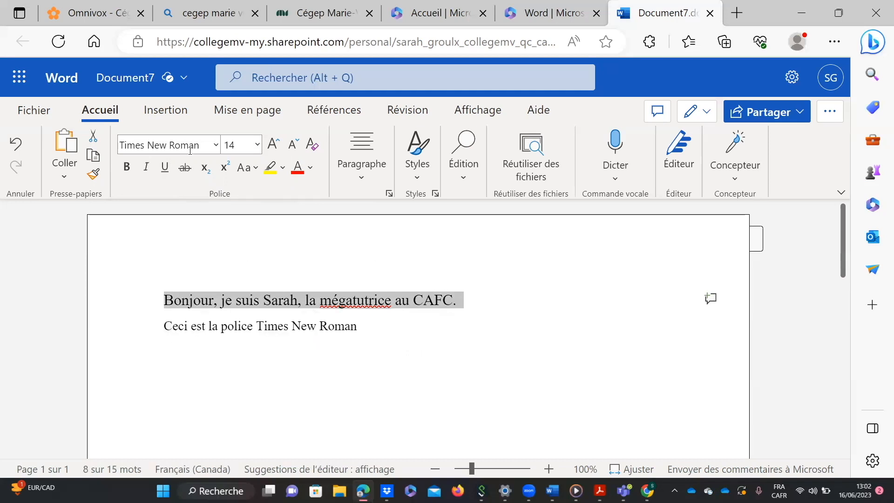
{"action": "left_click", "coordinate": [213, 144]}
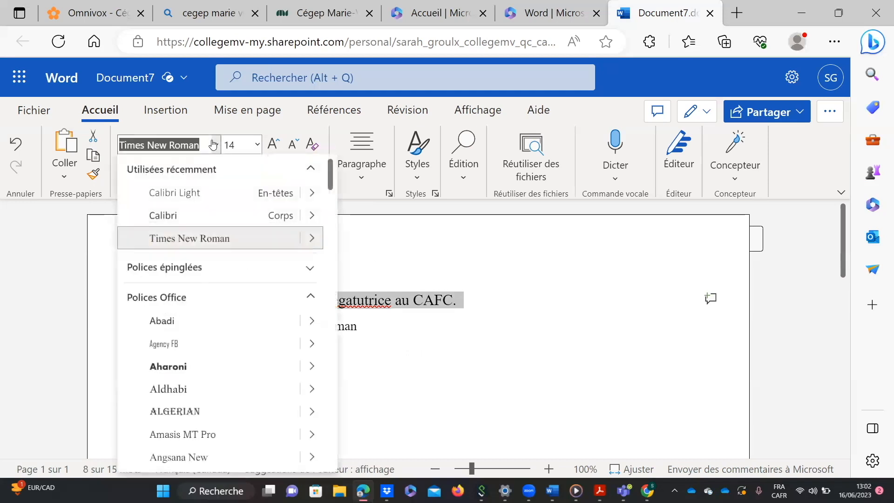
{"action": "type", "text": "r"}
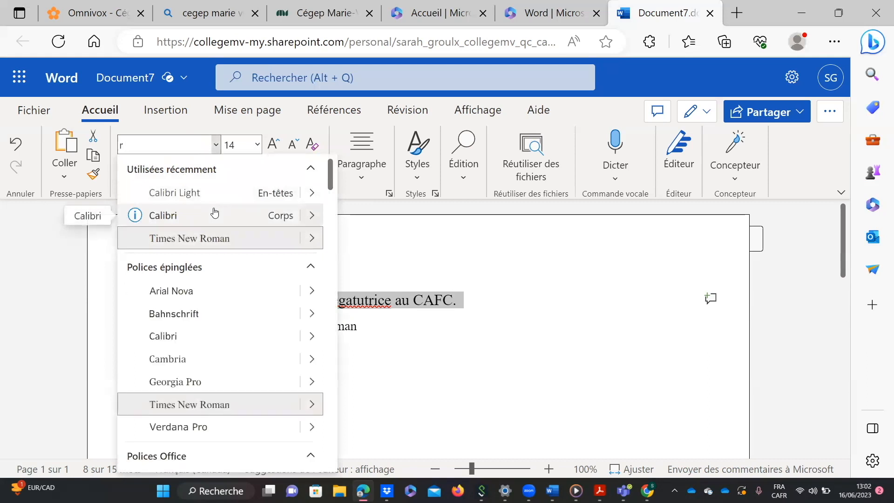
{"action": "key", "text": "BackSpace"}
{"action": "type", "text": "z"}
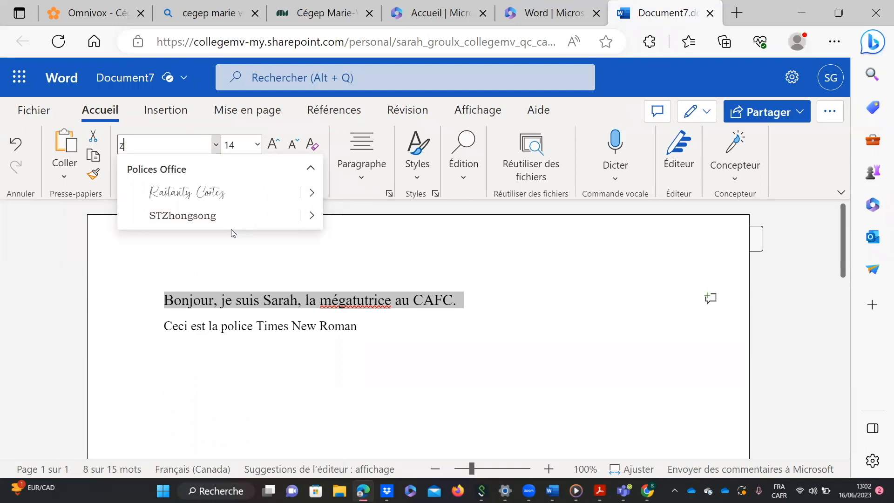
{"action": "left_click", "coordinate": [184, 196]}
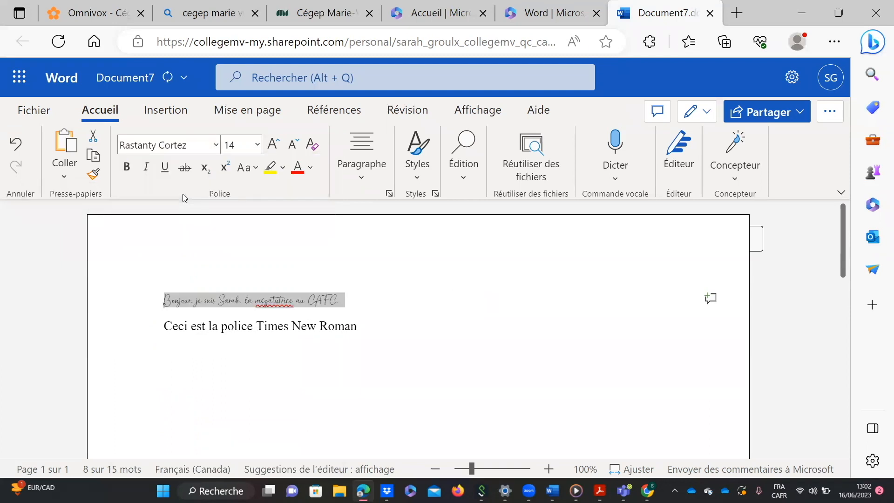
{"action": "left_click", "coordinate": [417, 326]}
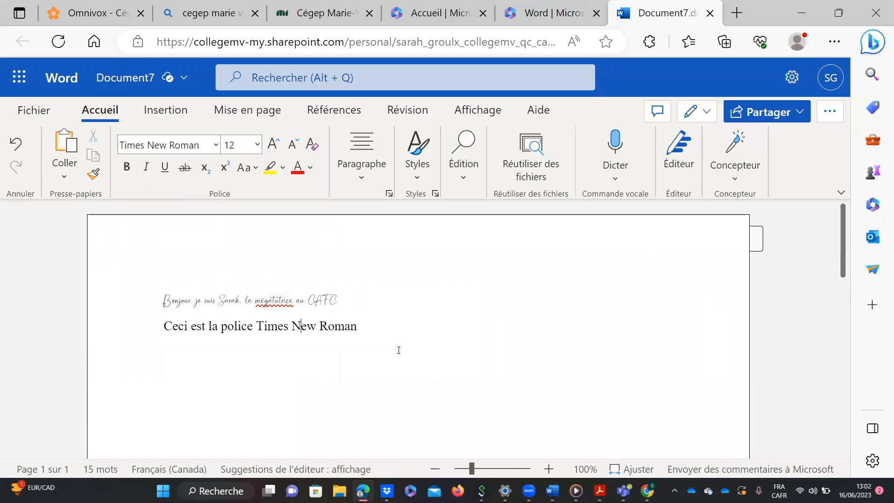
Decrease the greeting line's font size to 12 and reselect the line
{"action": "left_click_drag", "start_coordinate": [361, 326], "coordinate": [164, 300]}
{"action": "left_click", "coordinate": [292, 144]}
{"action": "left_click", "coordinate": [292, 145]}
{"action": "left_click", "coordinate": [321, 299]}
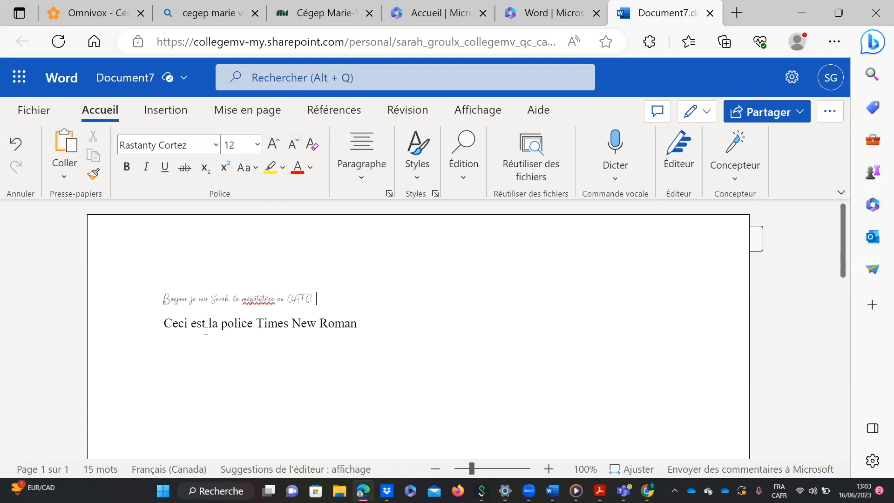
{"action": "triple_click", "coordinate": [178, 297]}
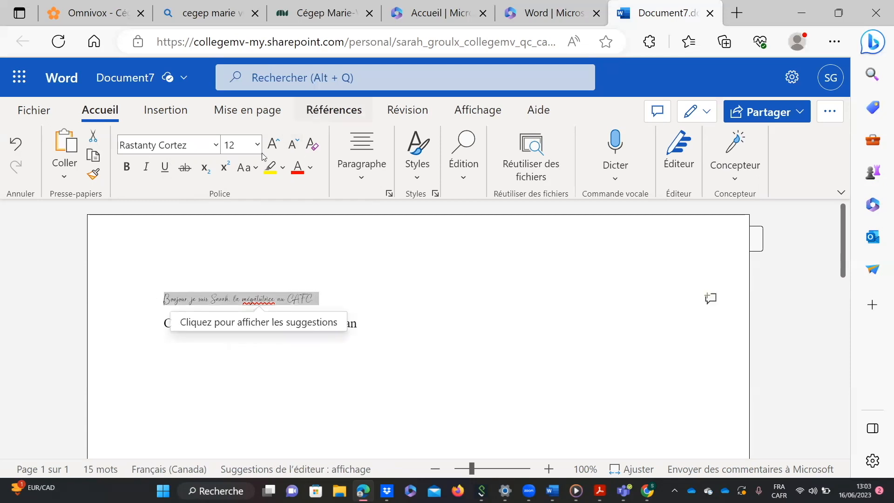
Increase the greeting line's font size to 20 and deselect the line
{"action": "left_click", "coordinate": [274, 143]}
{"action": "left_click", "coordinate": [274, 144]}
{"action": "left_click", "coordinate": [274, 143]}
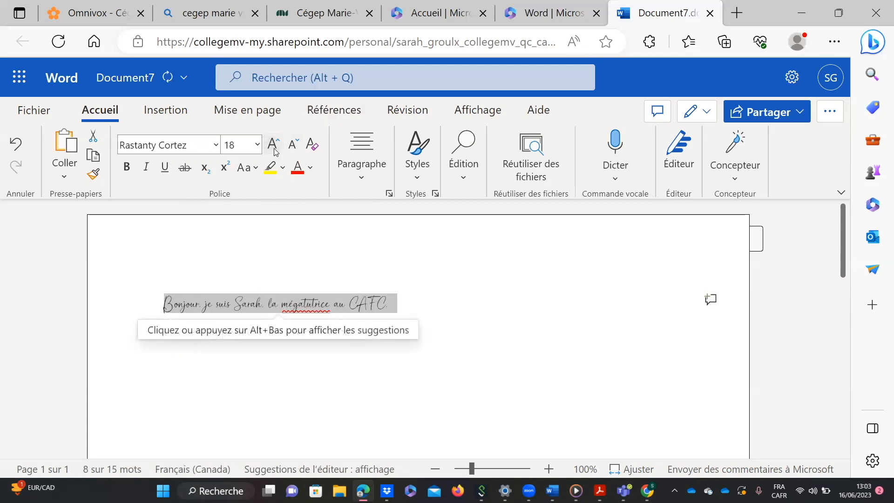
{"action": "left_click", "coordinate": [274, 143]}
{"action": "left_click", "coordinate": [280, 355]}
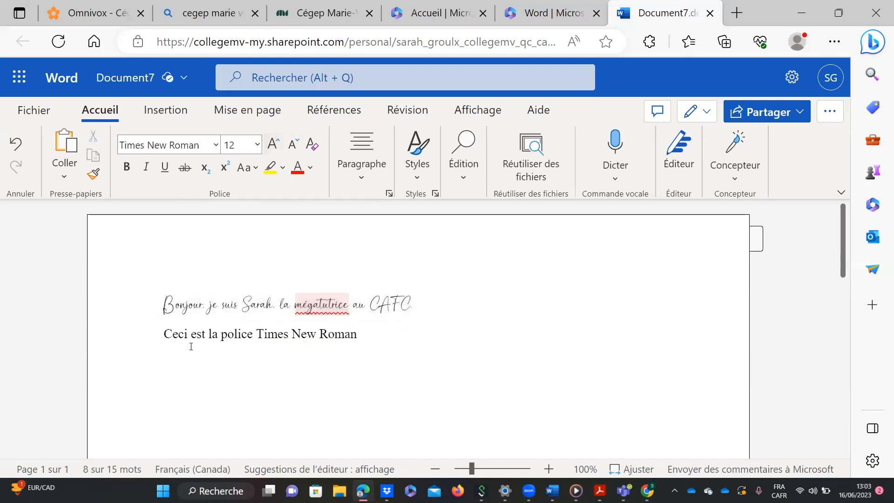
Compare the font and size settings of the greeting line and the sentence "Ceci est la police Times New Roman"
{"action": "scroll", "coordinate": [190, 347], "scroll_direction": "up", "scroll_amount": 8}
{"action": "left_click", "coordinate": [209, 323]}
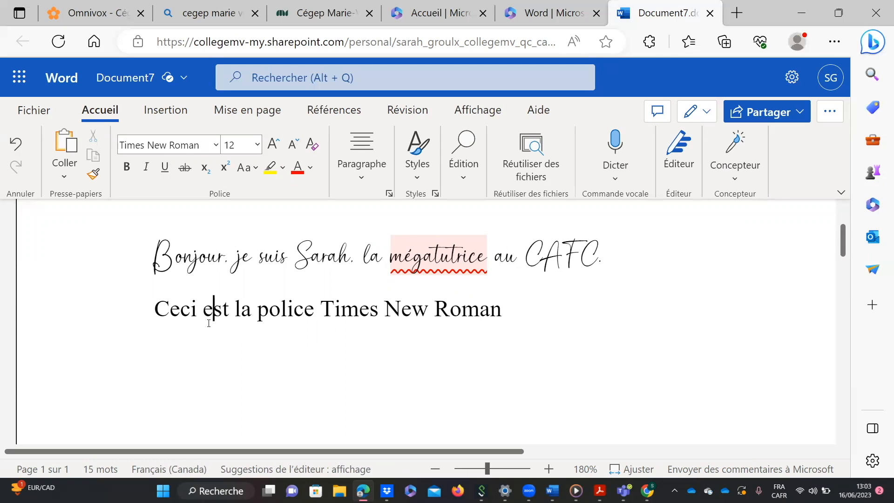
{"action": "left_click", "coordinate": [196, 260]}
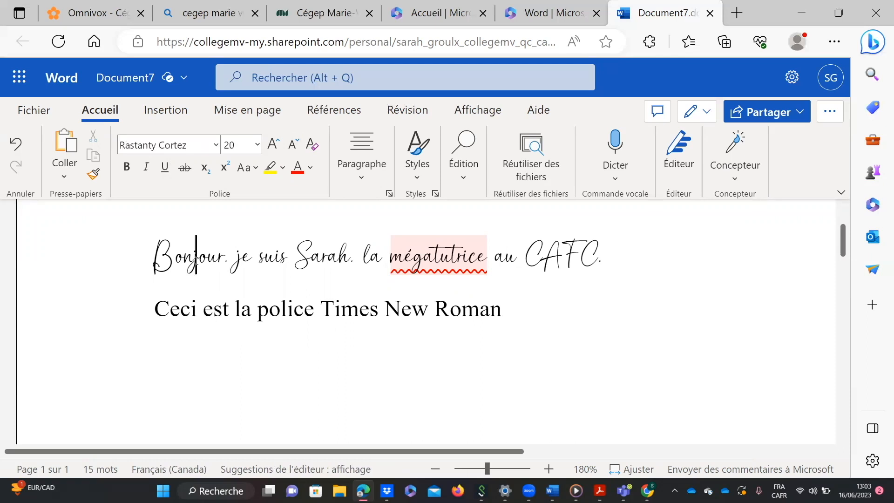
{"action": "left_click", "coordinate": [202, 310]}
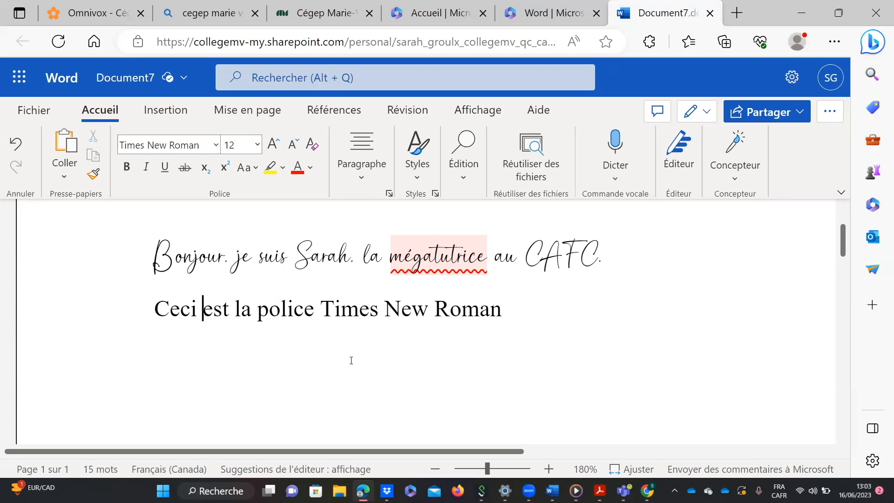
{"action": "left_click_drag", "start_coordinate": [529, 311], "coordinate": [145, 303]}
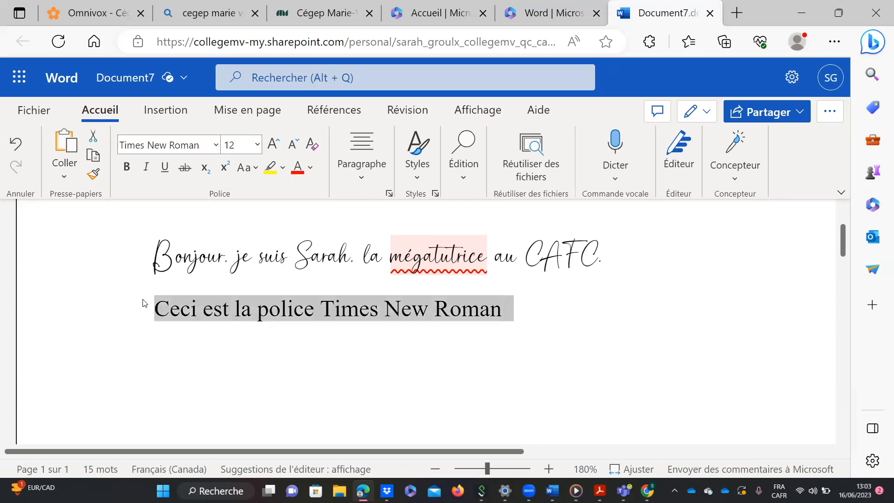
{"action": "left_click", "coordinate": [206, 252]}
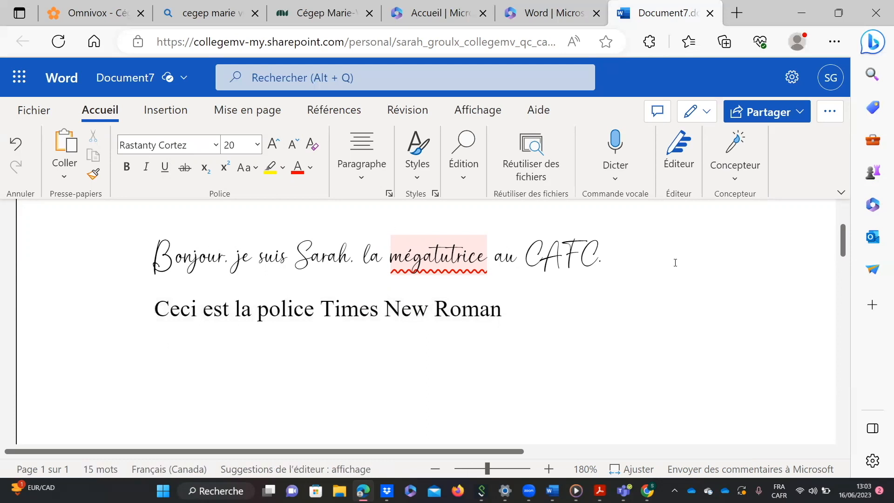
{"action": "scroll", "coordinate": [260, 261], "scroll_direction": "down", "scroll_amount": 6, "text": "ctrl"}
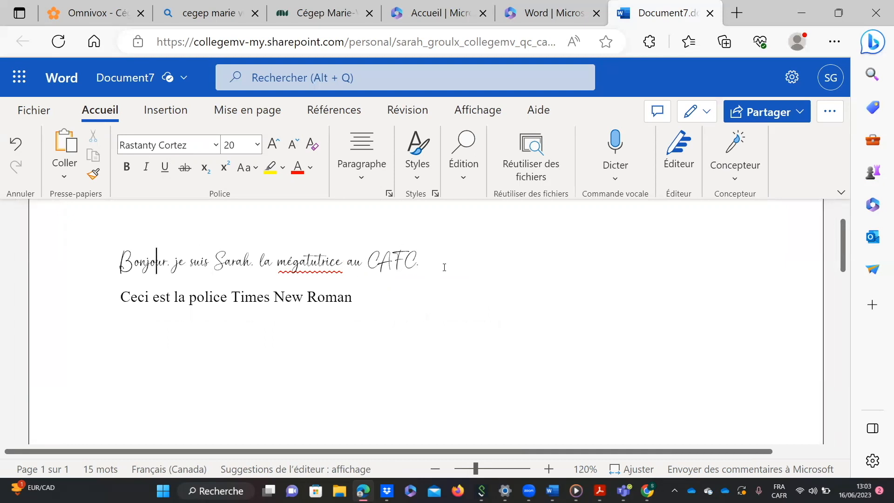
Clear all formatting from both the greeting line and the sentence "Ceci est la police Times New Roman"
{"action": "left_click_drag", "start_coordinate": [444, 267], "coordinate": [120, 323]}
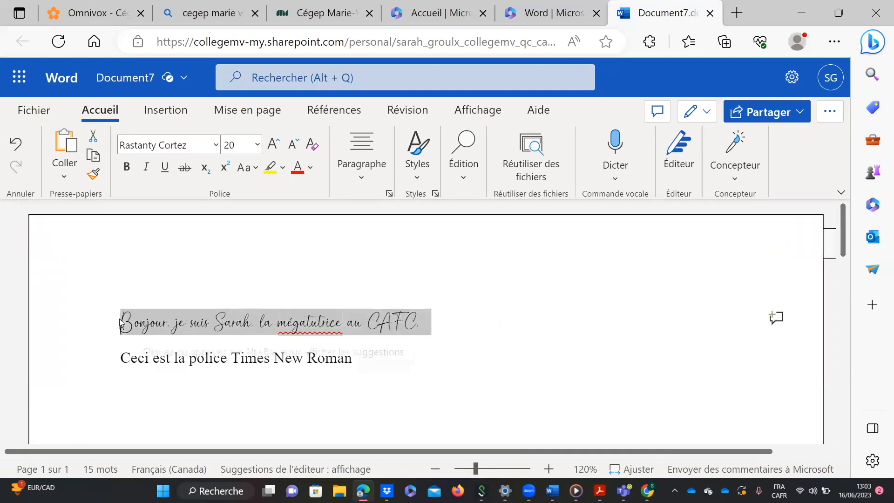
{"action": "left_click", "coordinate": [400, 382]}
{"action": "left_click_drag", "start_coordinate": [383, 364], "coordinate": [78, 305]}
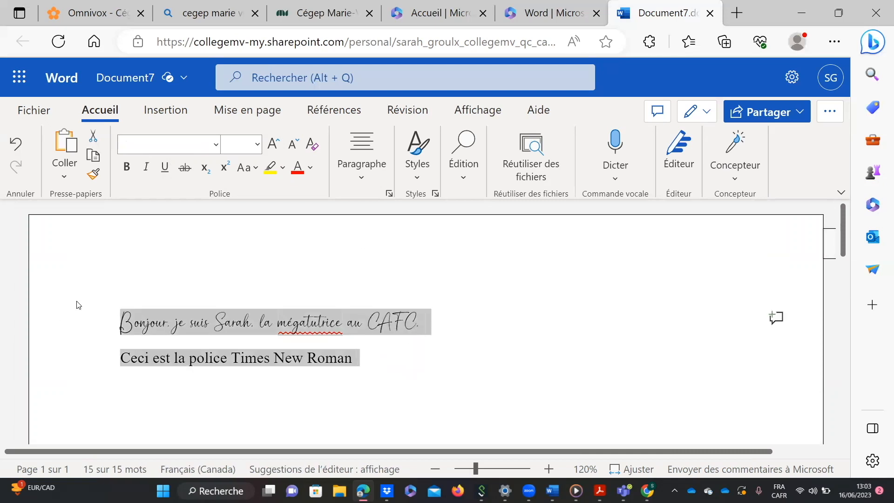
{"action": "left_click", "coordinate": [311, 147]}
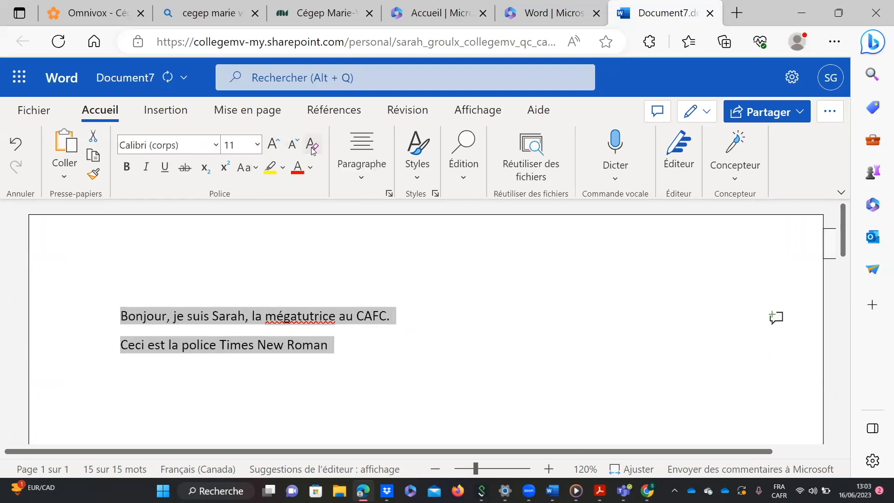
{"action": "left_click", "coordinate": [349, 313]}
{"action": "left_click_drag", "start_coordinate": [315, 316], "coordinate": [106, 306]}
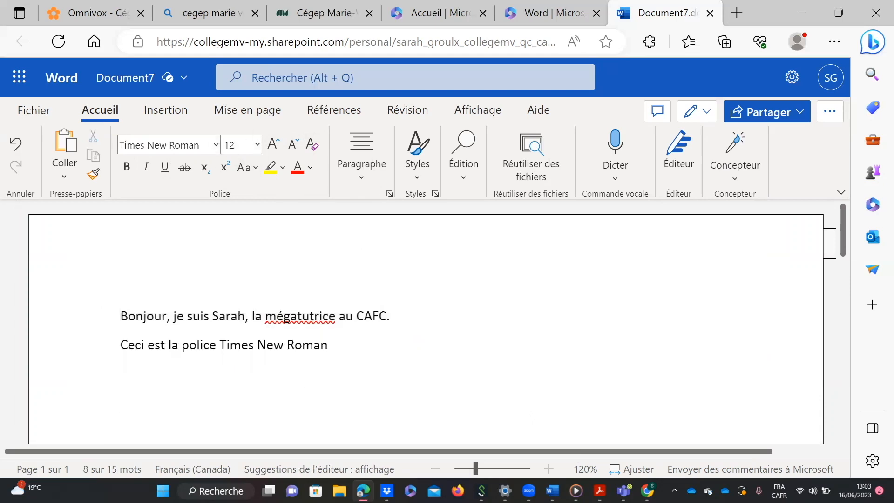
{"action": "left_click", "coordinate": [532, 416]}
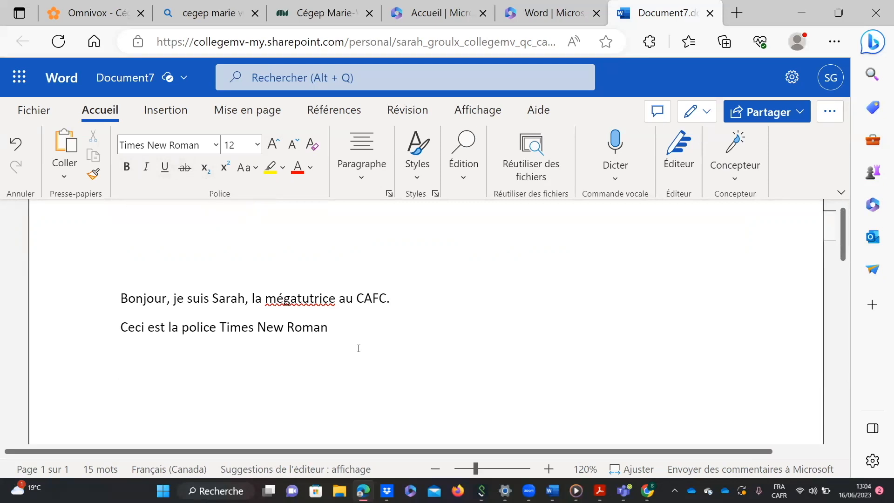
Apply italic, bold and underline to the words "Times New Roman" in the second sentence
{"action": "left_click_drag", "start_coordinate": [355, 326], "coordinate": [214, 331]}
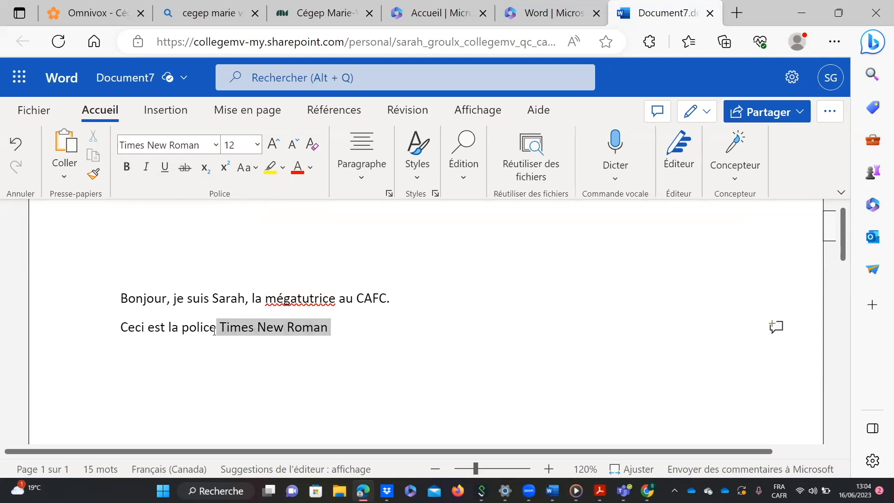
{"action": "left_click", "coordinate": [145, 169]}
{"action": "left_click", "coordinate": [126, 167]}
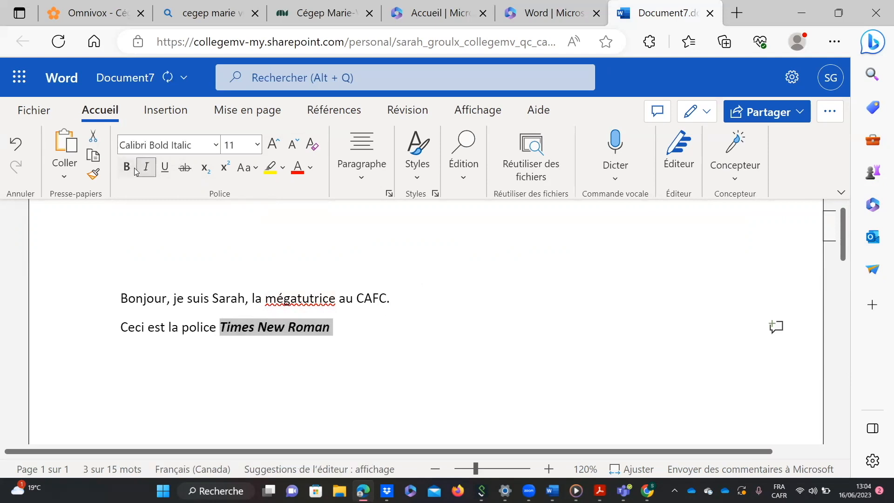
{"action": "left_click", "coordinate": [164, 168]}
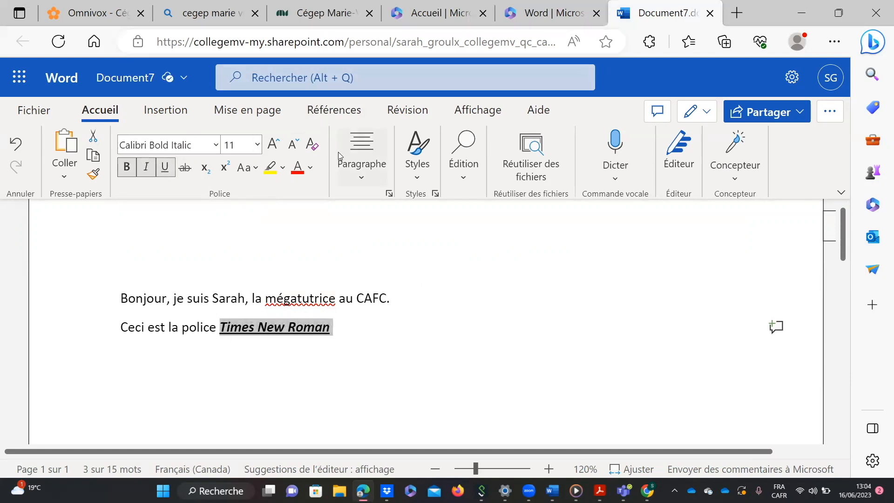
Apply strikethrough to the words "Times New Roman" and remove it again
{"action": "left_click", "coordinate": [185, 169]}
{"action": "left_click", "coordinate": [185, 168]}
{"action": "left_click", "coordinate": [185, 169]}
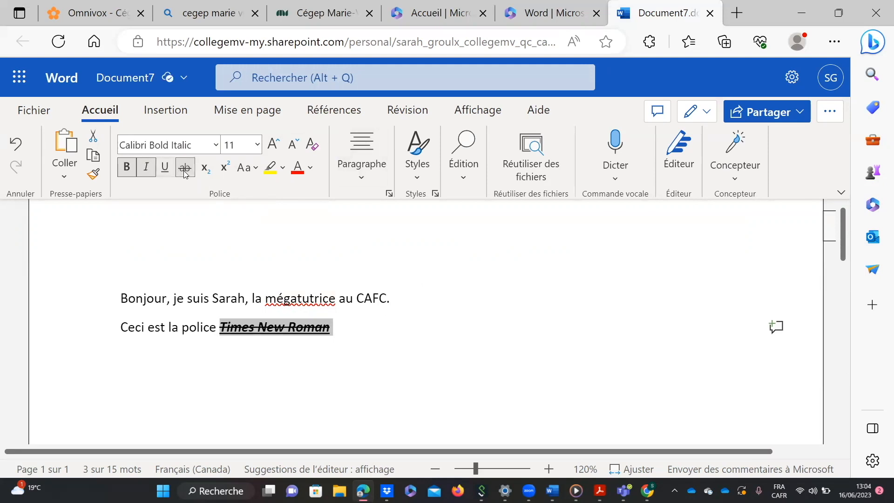
{"action": "left_click", "coordinate": [185, 168]}
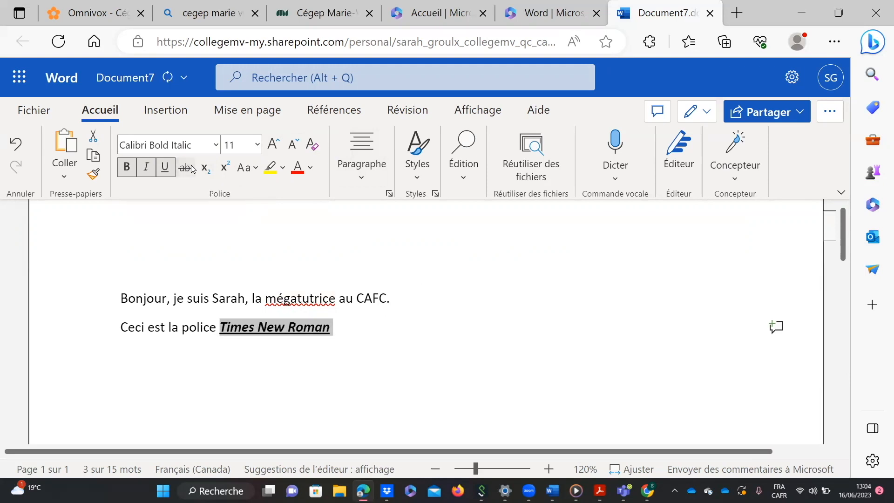
Remove the underline, italic and bold from "Times New Roman" and deselect the words
{"action": "left_click", "coordinate": [166, 168]}
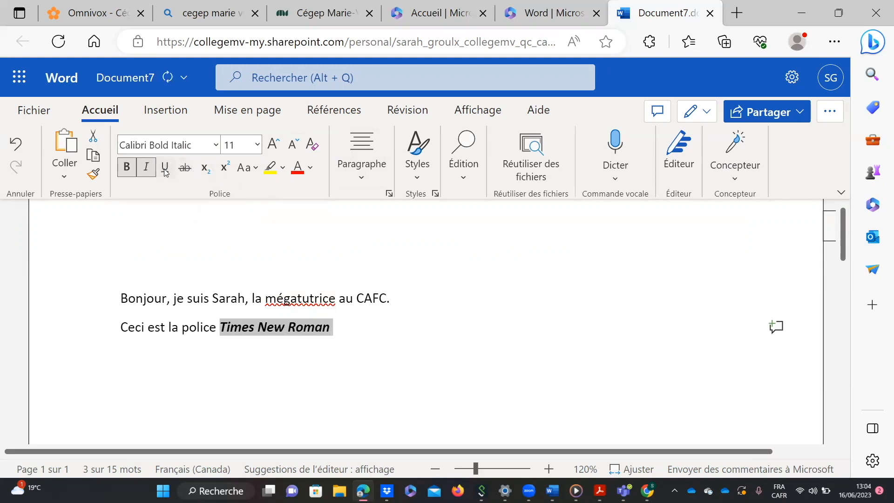
{"action": "left_click", "coordinate": [150, 173]}
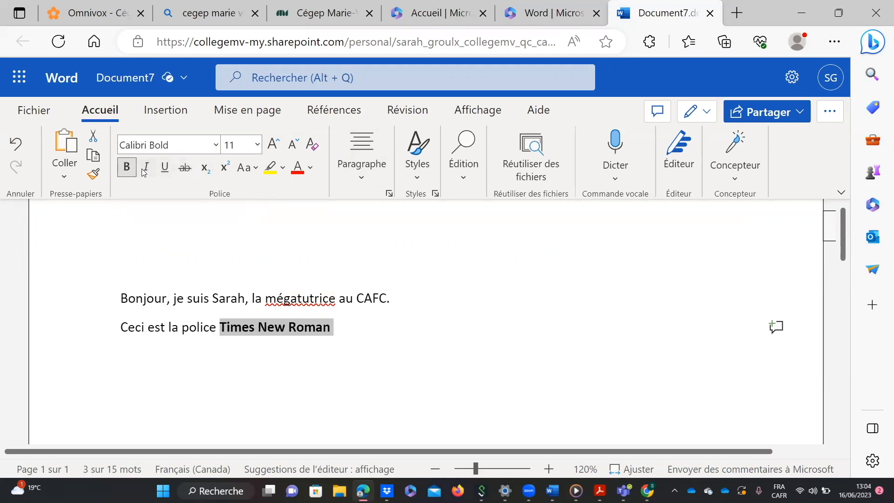
{"action": "left_click", "coordinate": [133, 169]}
{"action": "left_click", "coordinate": [358, 318]}
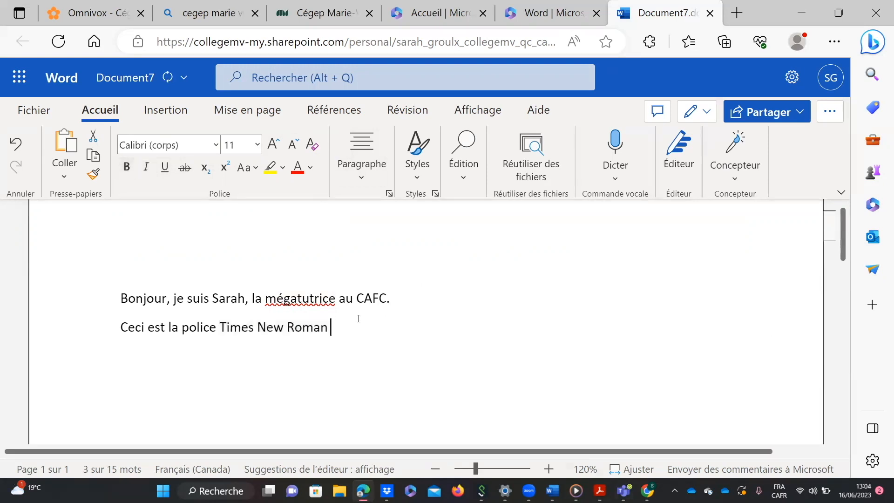
Start two new paragraphs below the sentence "Ceci est la police Times New Roman"
{"action": "key", "text": "Return"}
{"action": "key", "text": "Return"}
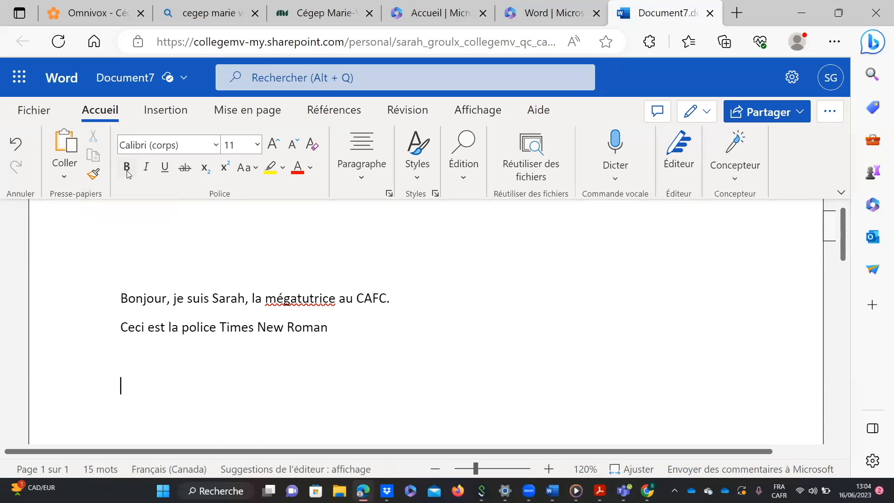
{"action": "key", "text": "ctrl+f"}
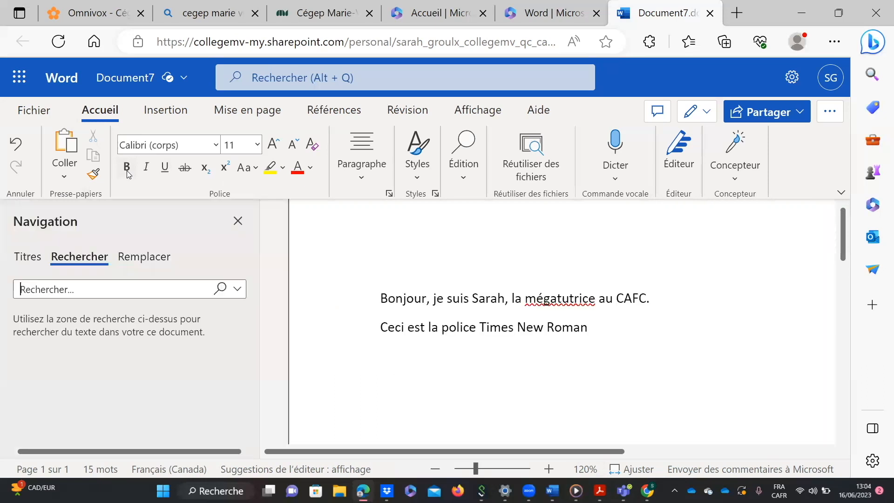
{"action": "left_click", "coordinate": [238, 221]}
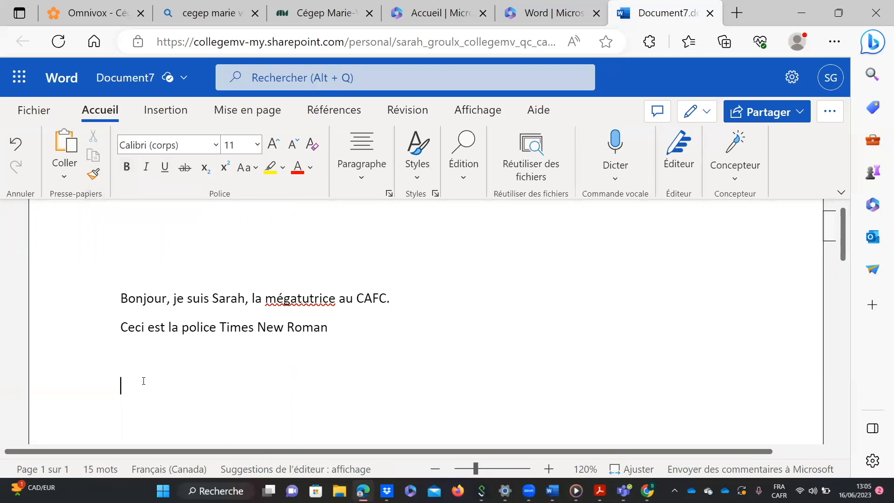
Enter the word "Gras" in bold in the empty last paragraph and add italic and underline to it
{"action": "key", "text": "ctrl+b"}
{"action": "type", "text": "Gras"}
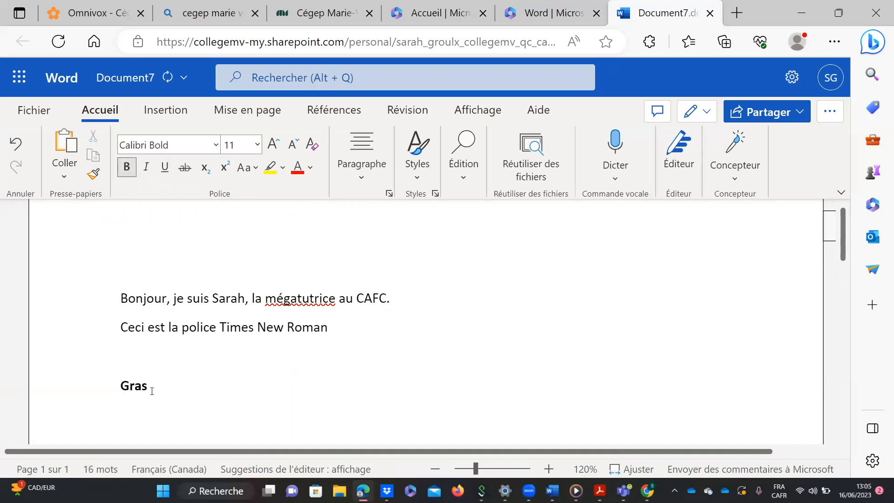
{"action": "left_click_drag", "start_coordinate": [149, 387], "coordinate": [93, 389]}
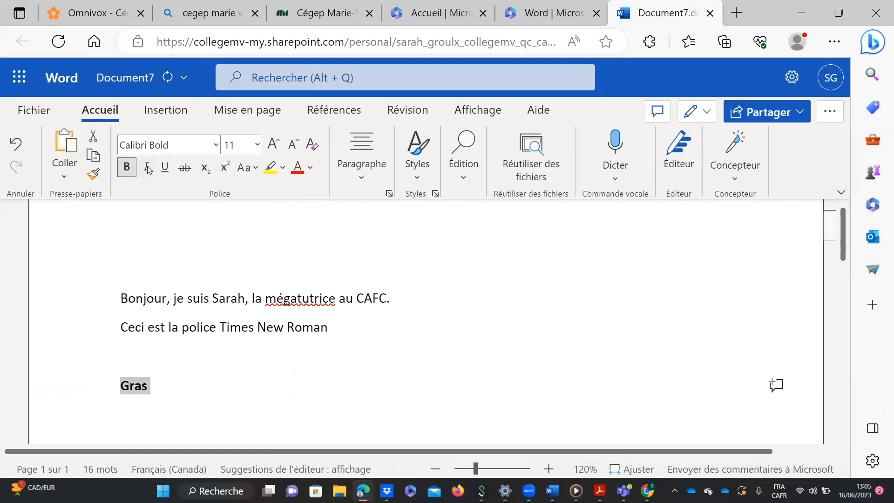
{"action": "key", "text": "ctrl+i"}
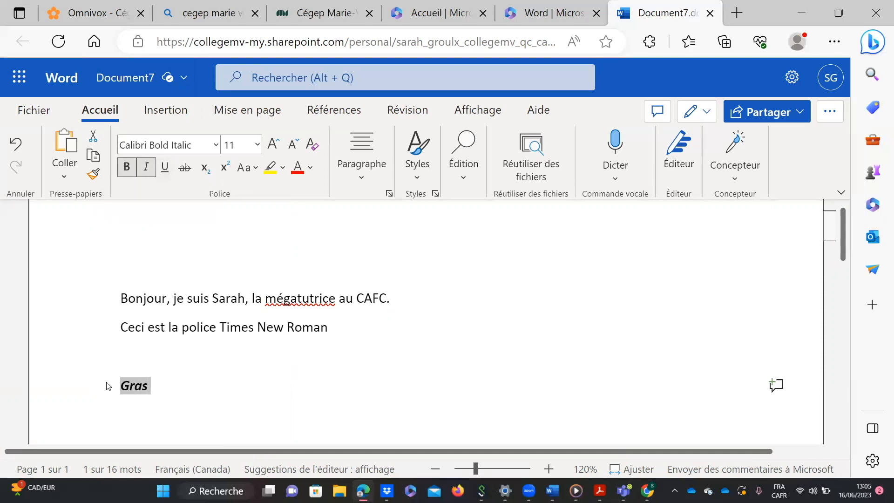
{"action": "key", "text": "ctrl+u"}
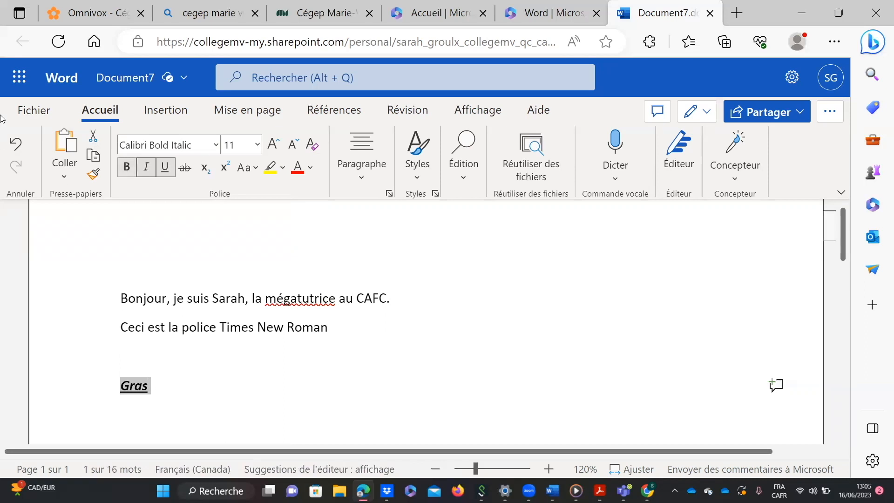
Undo the underline on "Gras" and continue undoing until the word itself is removed
{"action": "left_click", "coordinate": [16, 143]}
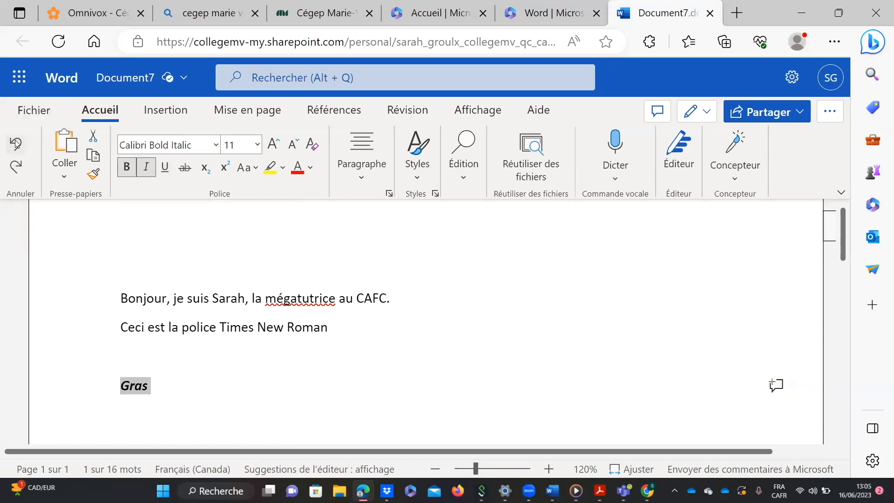
{"action": "left_click", "coordinate": [219, 407]}
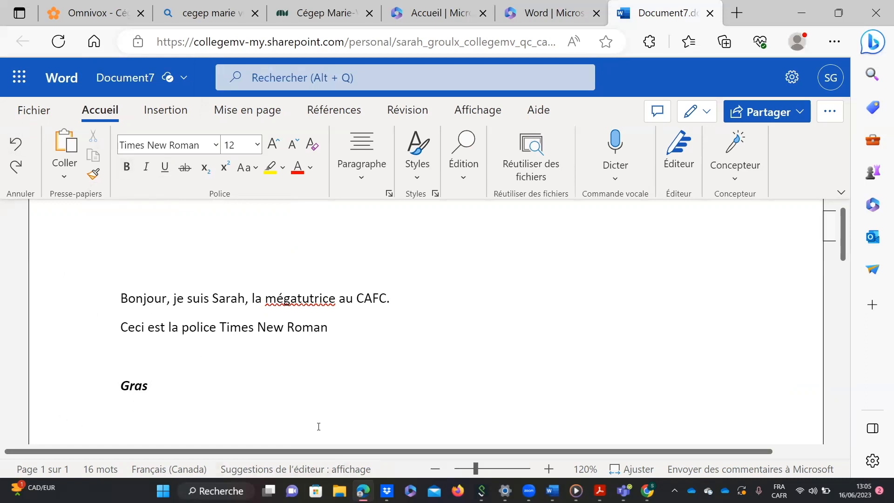
{"action": "left_click", "coordinate": [19, 145]}
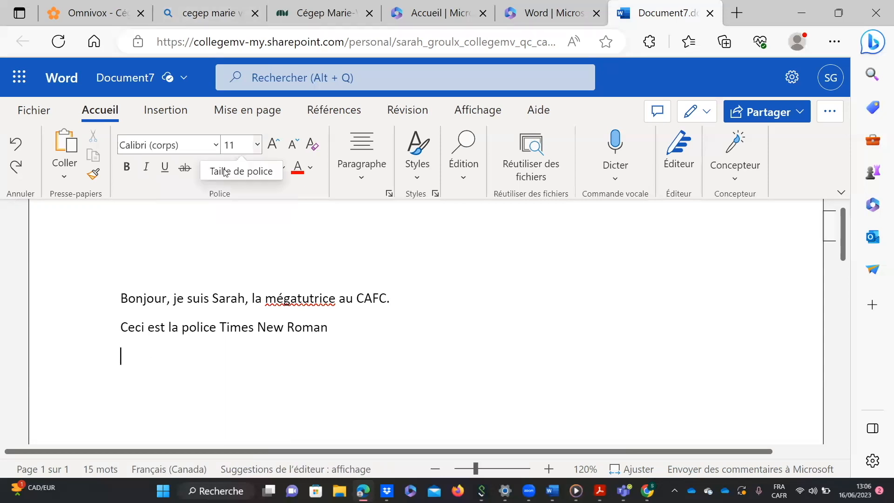
Write "XVIe" two lines below the second sentence and format its "e" as superscript
{"action": "type", "text": "Vl"}
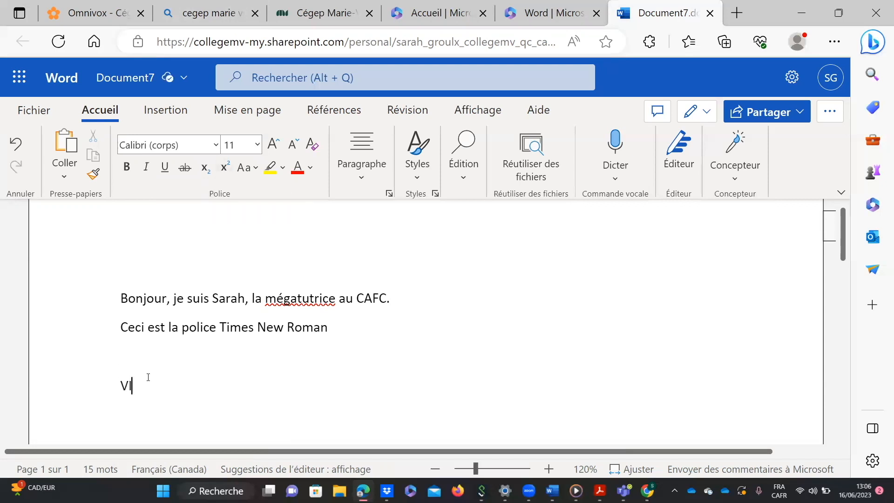
{"action": "key", "text": "BackSpace"}
{"action": "key", "text": "BackSpace"}
{"action": "type", "text": "XVIe"}
{"action": "left_click_drag", "start_coordinate": [150, 391], "coordinate": [140, 393]}
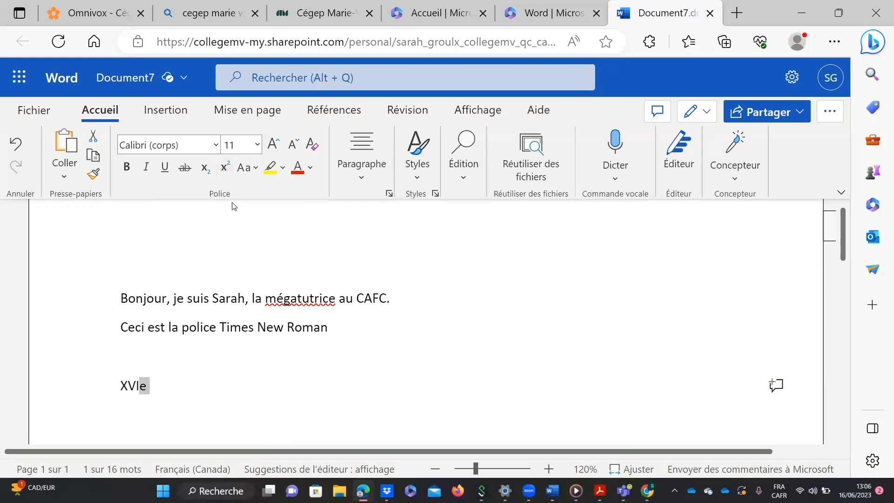
{"action": "left_click", "coordinate": [226, 168]}
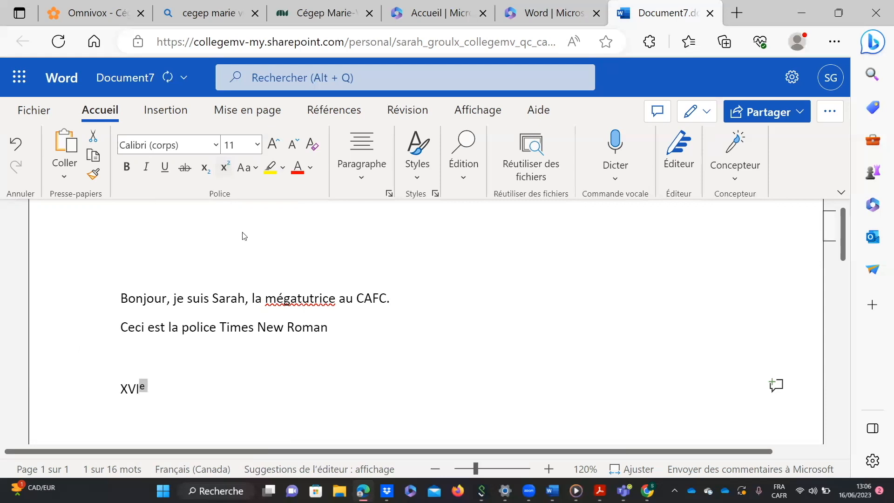
{"action": "left_click", "coordinate": [305, 396]}
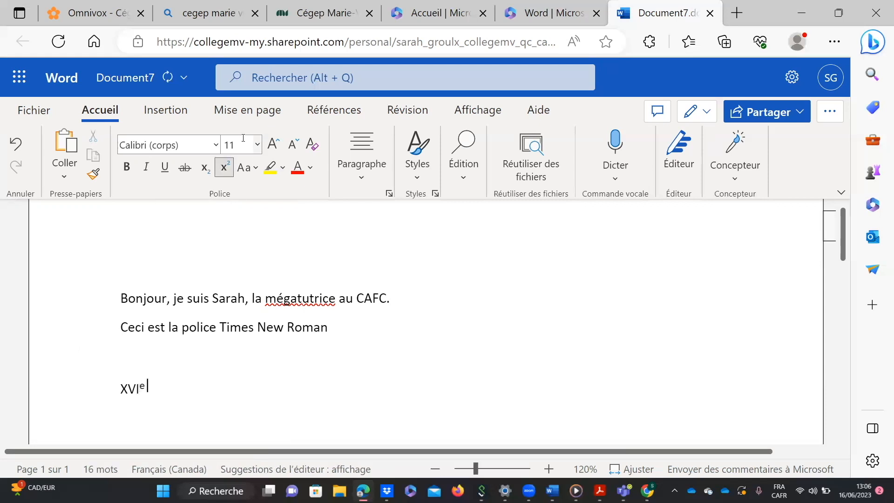
Show the change-case options without choosing one, and start a new paragraph below "XVIe"
{"action": "left_click", "coordinate": [255, 168]}
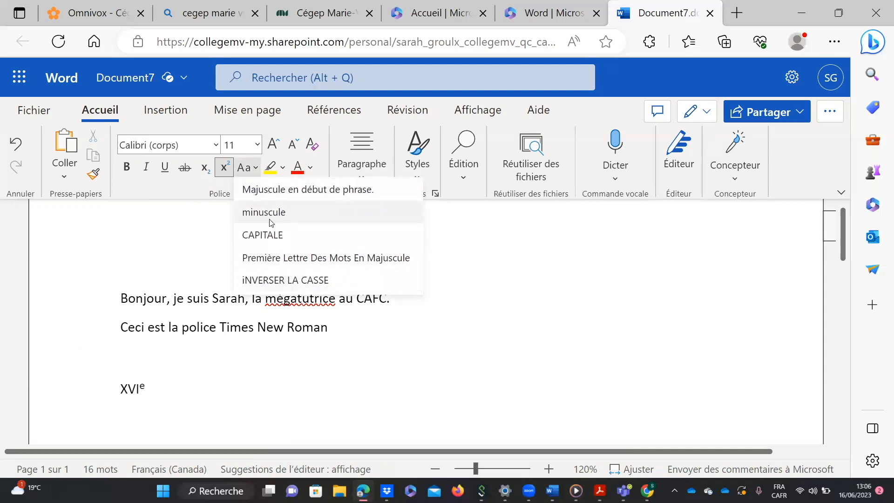
{"action": "left_click", "coordinate": [202, 404]}
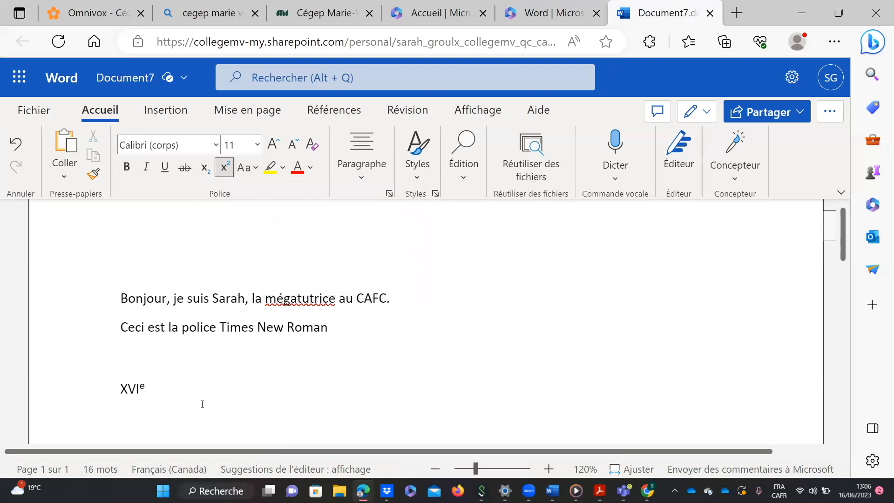
{"action": "key", "text": "Return"}
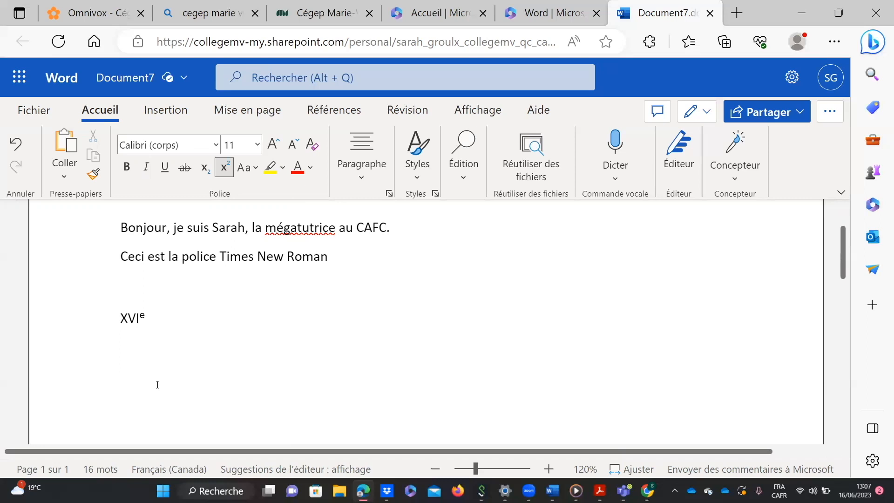
Convert the first two sentences to lowercase and switch them to all capitals
{"action": "left_click_drag", "start_coordinate": [331, 257], "coordinate": [104, 307]}
{"action": "left_click", "coordinate": [245, 167]}
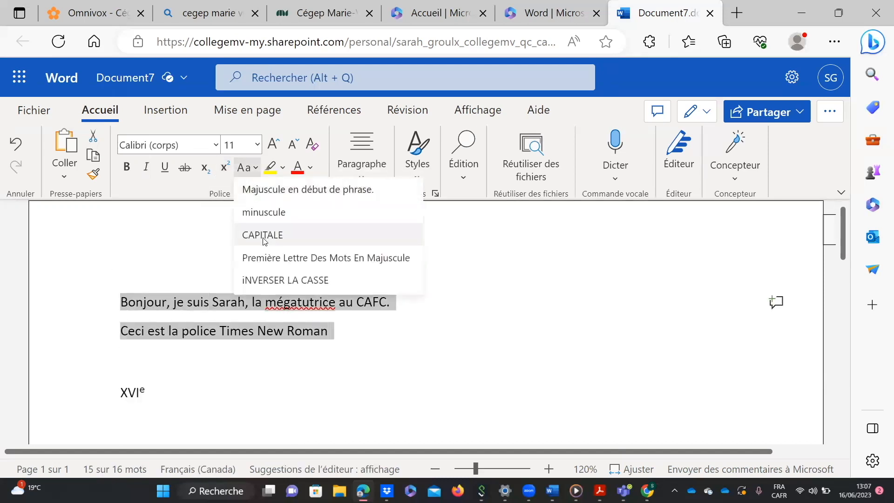
{"action": "left_click", "coordinate": [264, 211]}
{"action": "left_click", "coordinate": [120, 302], "text": "shift"}
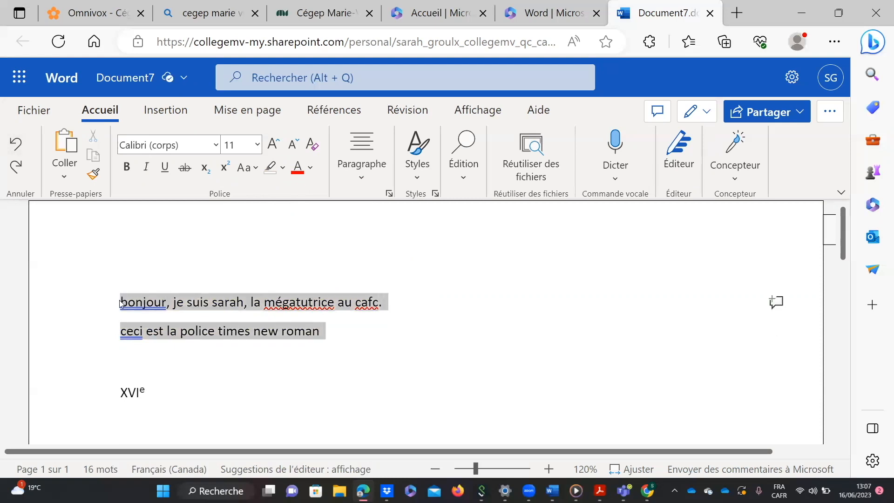
{"action": "left_click", "coordinate": [252, 168]}
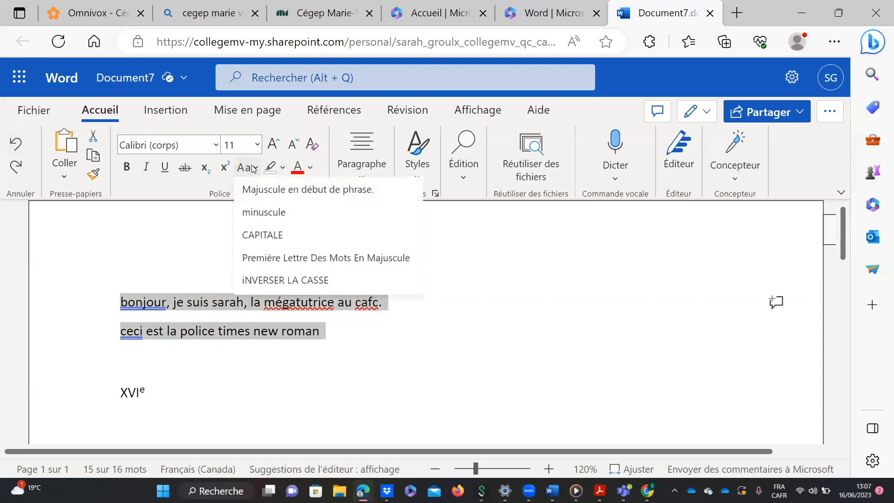
{"action": "left_click", "coordinate": [271, 236]}
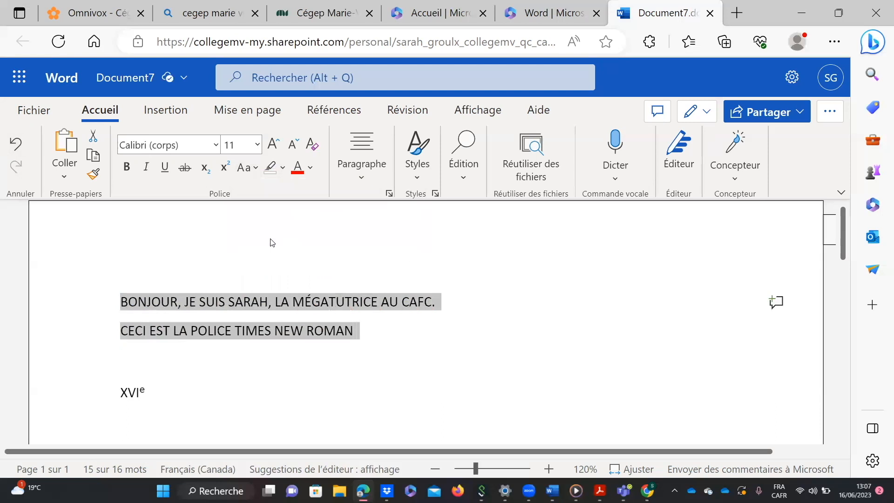
Change the first two sentences from all capitals to lowercase and deselect them
{"action": "left_click", "coordinate": [246, 168]}
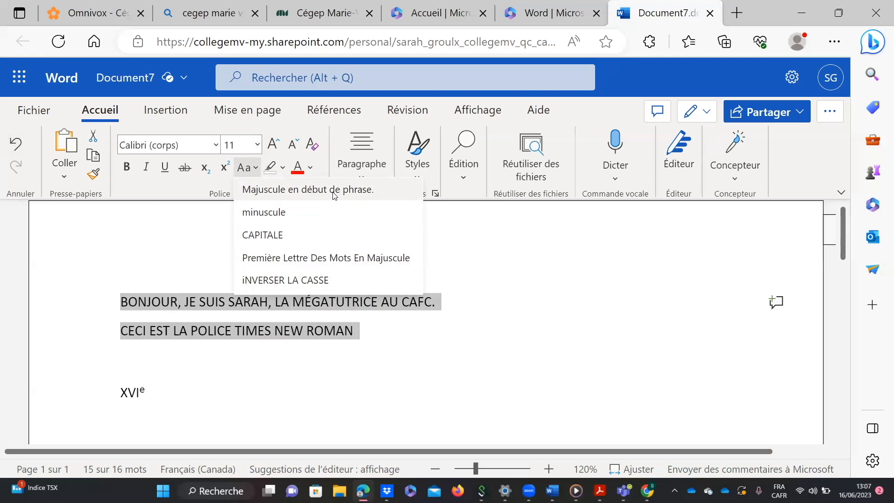
{"action": "left_click", "coordinate": [264, 212]}
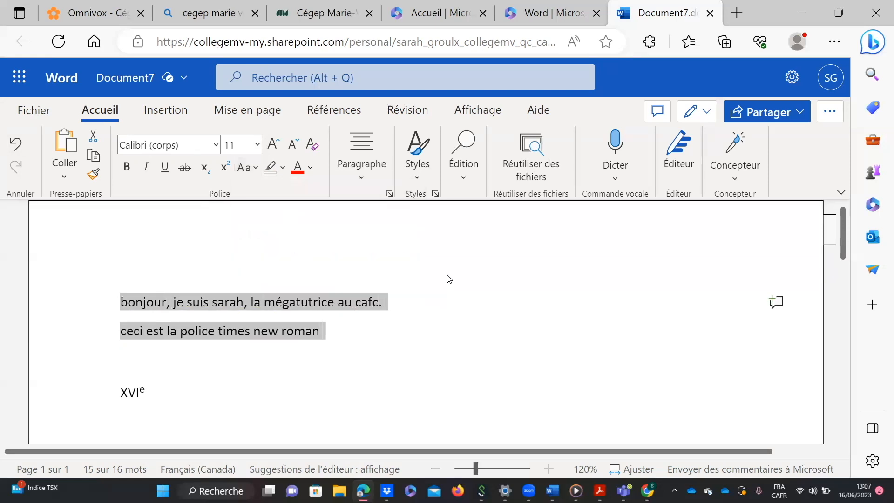
{"action": "left_click", "coordinate": [367, 330]}
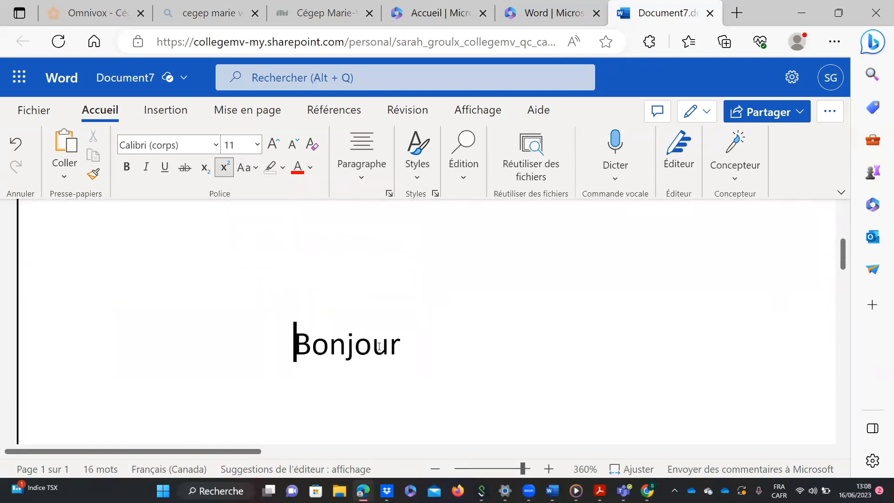
Extend the word "Bonjour" below "XVIe" so that the line reads "Bonjour. Je"
{"action": "left_click", "coordinate": [409, 350]}
{"action": "type", "text": ", je m"}
{"action": "key", "text": "BackSpace"}
{"action": "key", "text": "BackSpace"}
{"action": "key", "text": "BackSpace"}
{"action": "key", "text": "BackSpace"}
{"action": "key", "text": "BackSpace"}
{"action": "key", "text": "BackSpace"}
{"action": "type", "text": ". Je"}
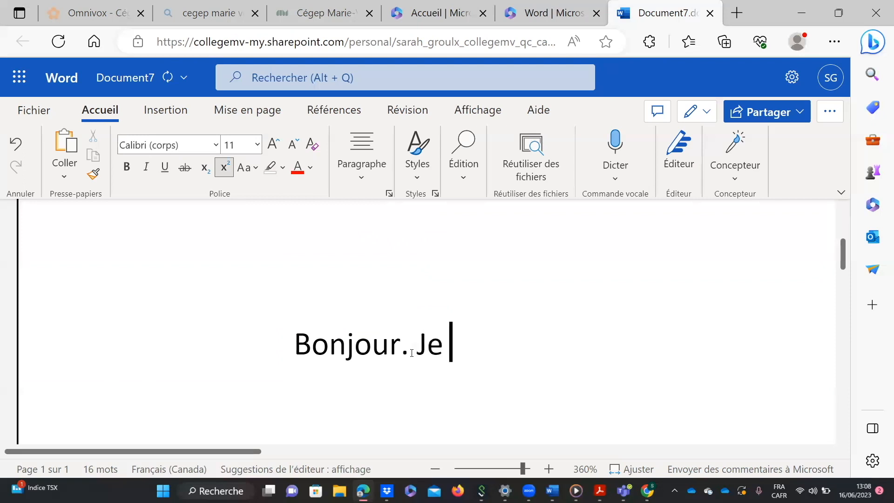
{"action": "type", "text": " M,"}
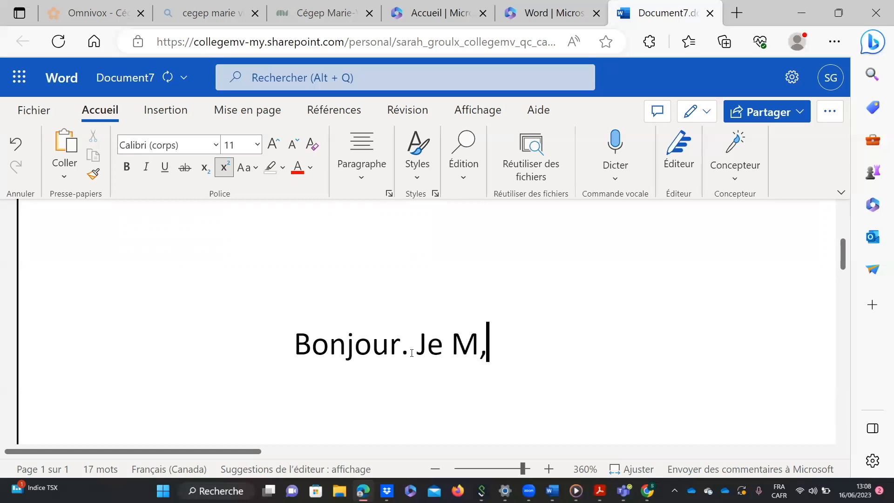
{"action": "key", "text": "BackSpace"}
{"action": "key", "text": "BackSpace"}
Show the change-case options for the capital "J", close them and delete the text "Bonjour. Je"
{"action": "left_click_drag", "start_coordinate": [425, 349], "coordinate": [412, 349]}
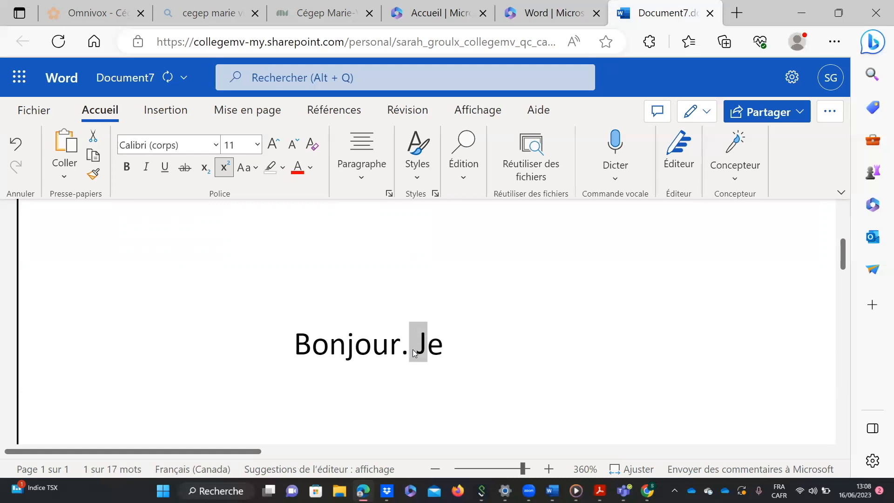
{"action": "left_click", "coordinate": [249, 173]}
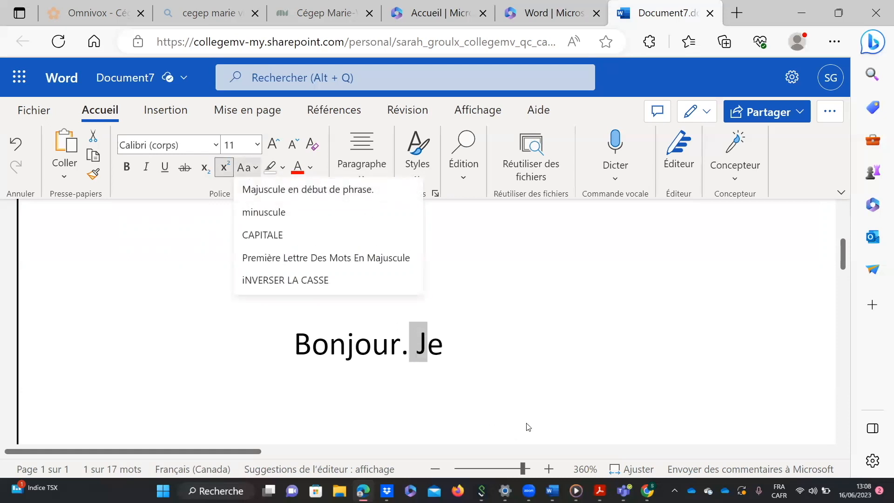
{"action": "key", "text": "Escape"}
{"action": "left_click", "coordinate": [540, 329]}
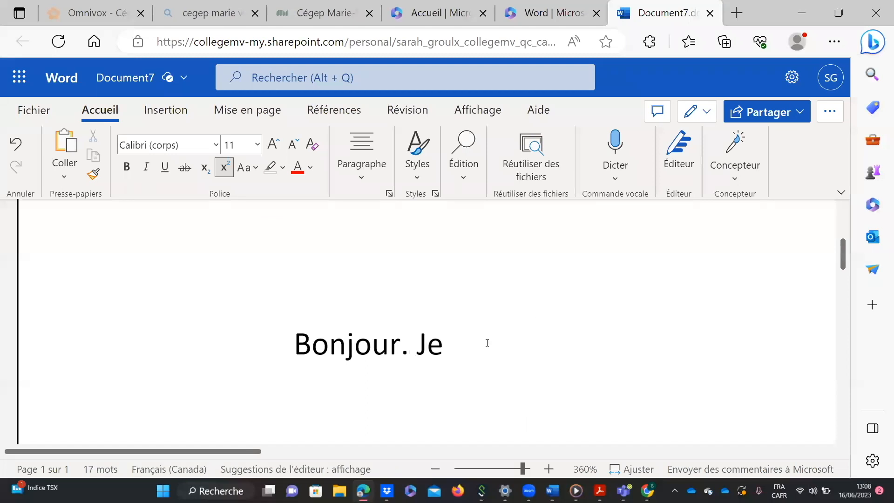
{"action": "left_click_drag", "start_coordinate": [485, 344], "coordinate": [221, 316]}
{"action": "key", "text": "BackSpace"}
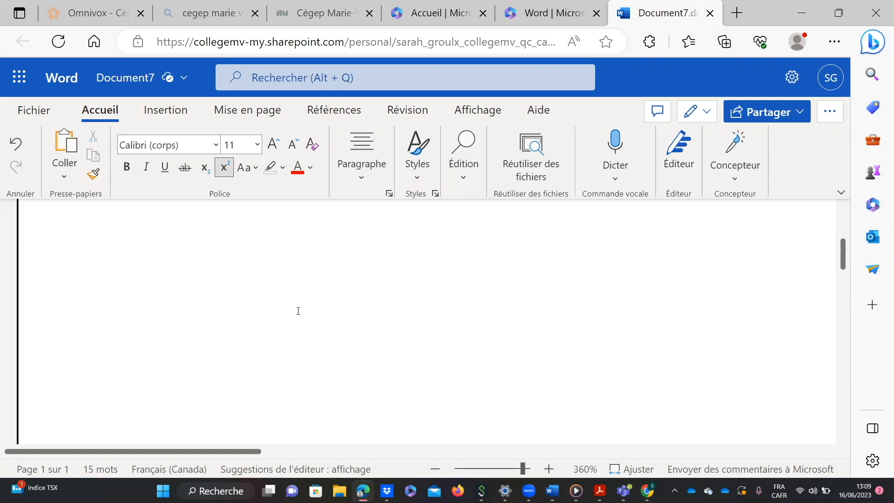
{"action": "left_click", "coordinate": [241, 167]}
{"action": "left_click", "coordinate": [413, 342]}
{"action": "double_click", "coordinate": [412, 342]}
Highlight the sentence "ceci est la police times new roman" in yellow
{"action": "scroll", "coordinate": [281, 305], "scroll_direction": "up", "scroll_amount": 3}
{"action": "scroll", "coordinate": [281, 301], "scroll_direction": "down", "scroll_amount": 7}
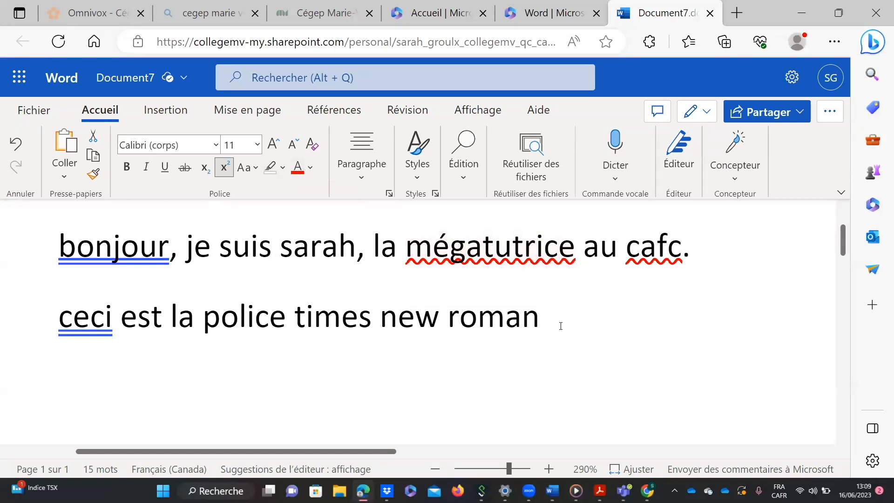
{"action": "right_click", "coordinate": [207, 314]}
{"action": "left_click", "coordinate": [554, 320]}
{"action": "left_click_drag", "start_coordinate": [546, 320], "coordinate": [52, 334]}
{"action": "left_click", "coordinate": [282, 167]}
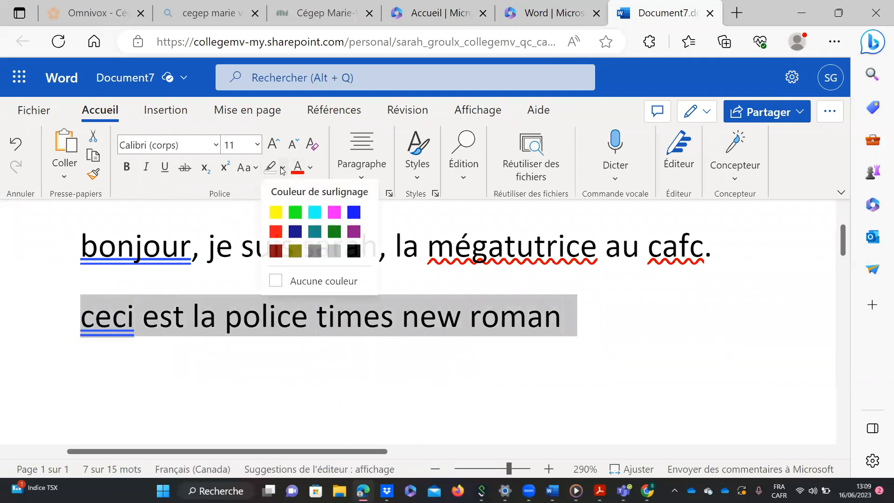
{"action": "left_click", "coordinate": [277, 217]}
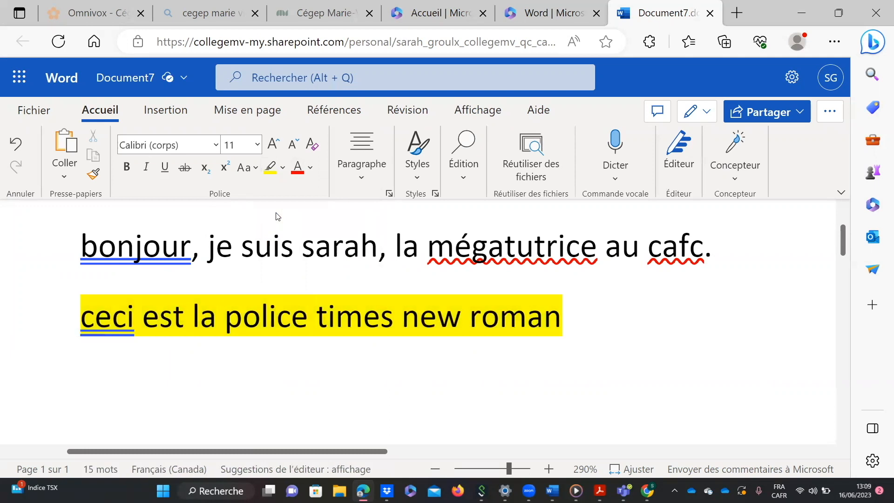
Change the highlight color of the second sentence to turquoise
{"action": "left_click_drag", "start_coordinate": [530, 311], "coordinate": [1, 333]}
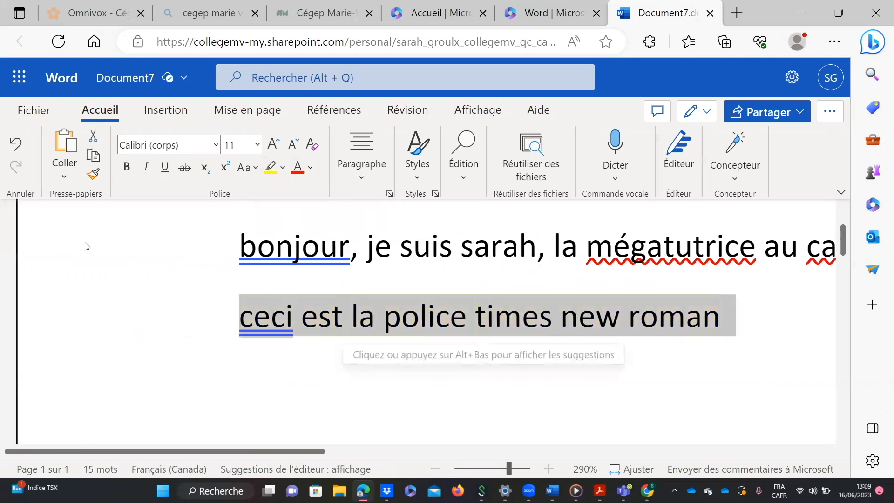
{"action": "left_click", "coordinate": [282, 168]}
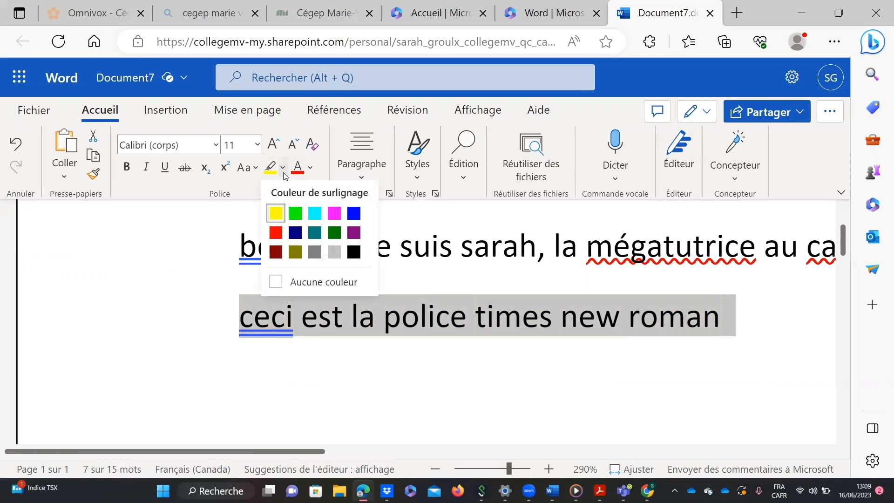
{"action": "left_click", "coordinate": [315, 215]}
{"action": "key", "text": "Return"}
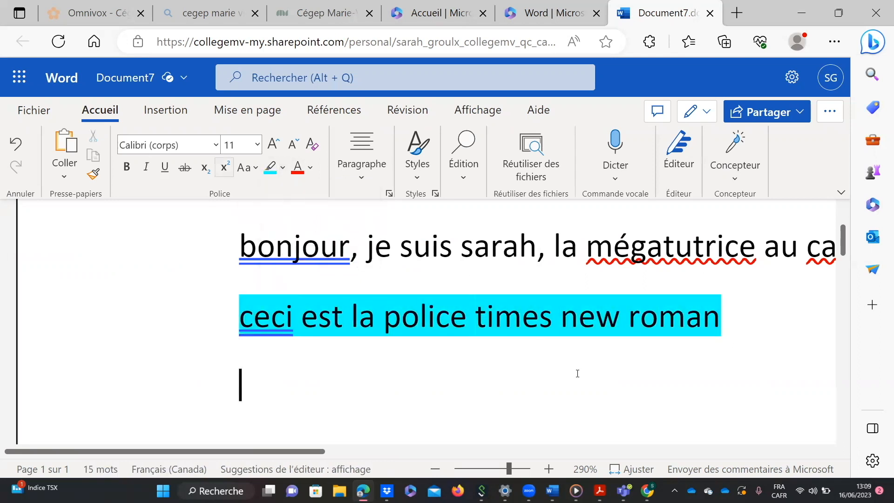
Remove the highlighting from the second sentence by setting its highlight color to "Aucune couleur"
{"action": "left_click_drag", "start_coordinate": [745, 318], "coordinate": [239, 317]}
{"action": "left_click", "coordinate": [270, 168]}
{"action": "left_click_drag", "start_coordinate": [750, 314], "coordinate": [148, 339]}
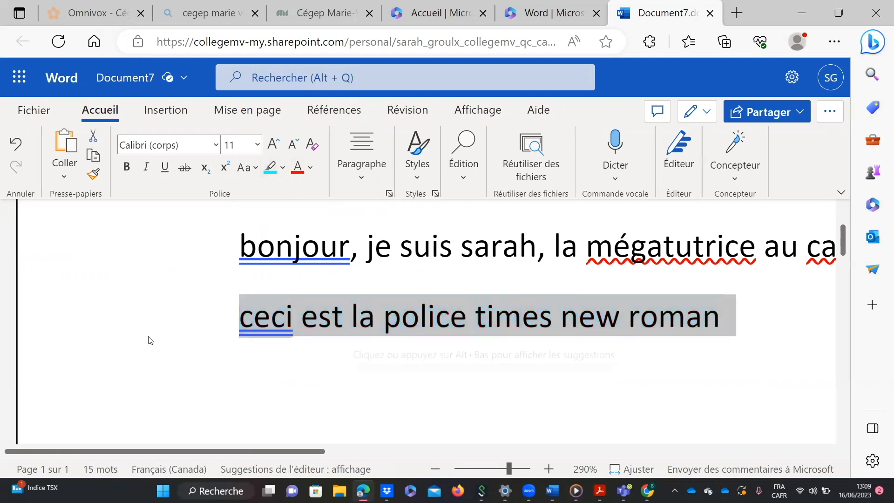
{"action": "left_click", "coordinate": [283, 169]}
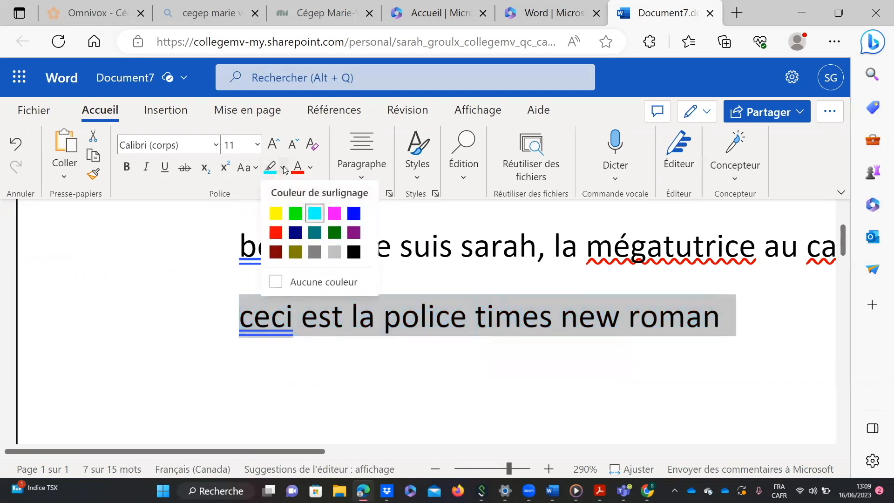
{"action": "left_click", "coordinate": [303, 279]}
{"action": "left_click", "coordinate": [489, 363]}
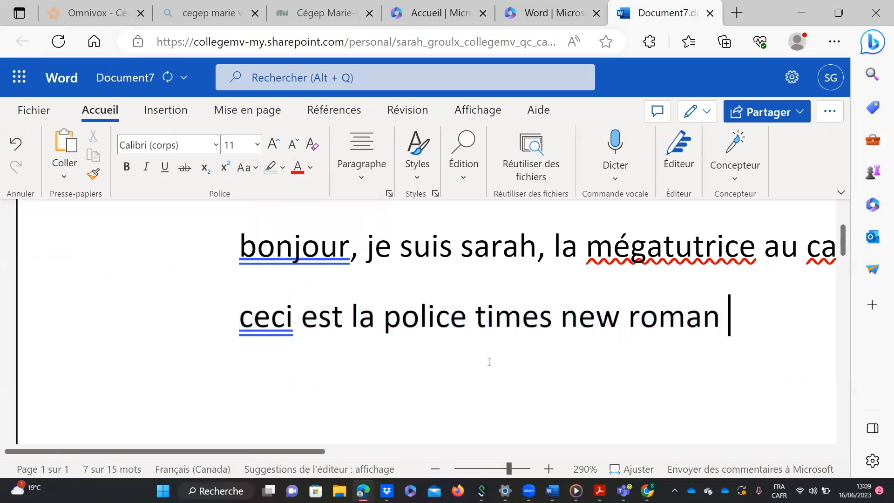
Color the text of the first sentence red and change it to a light blue theme color
{"action": "key", "text": "Return"}
{"action": "scroll", "coordinate": [488, 362], "scroll_direction": "down", "scroll_amount": 5}
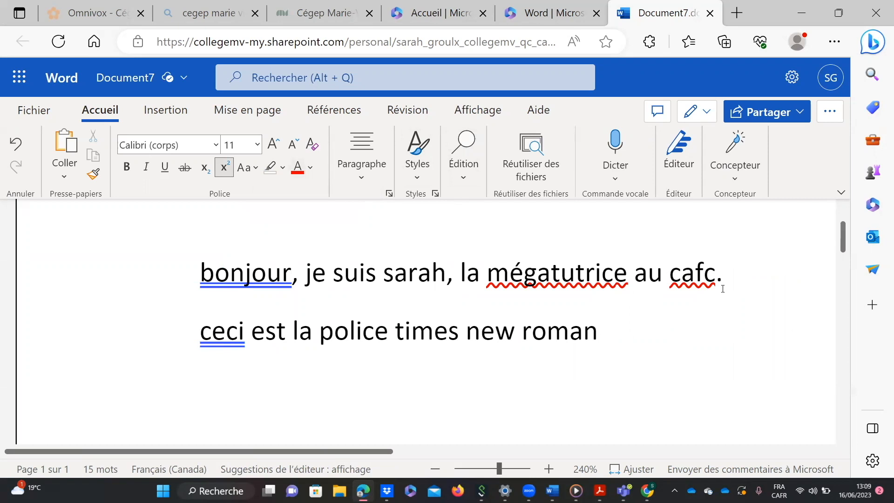
{"action": "left_click", "coordinate": [116, 288]}
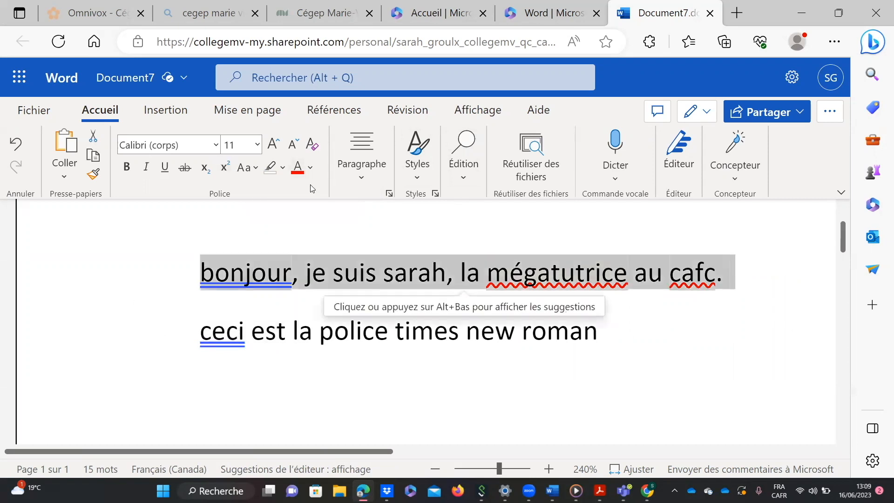
{"action": "left_click", "coordinate": [297, 168]}
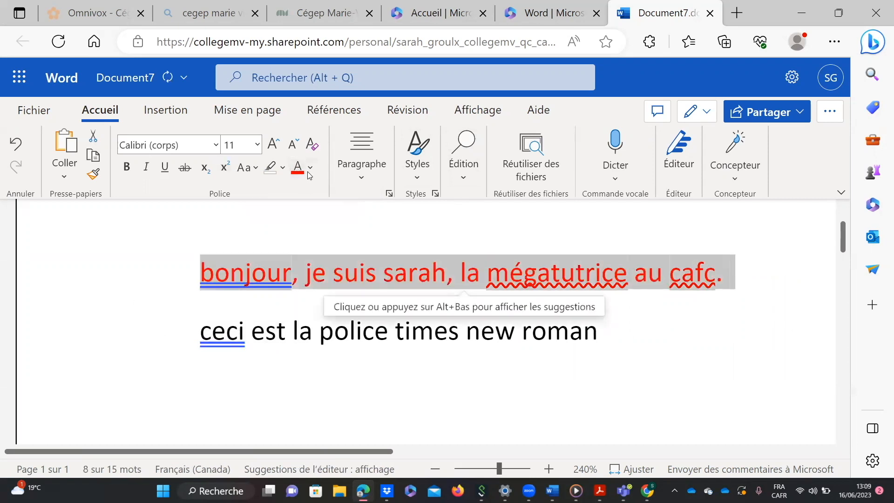
{"action": "left_click", "coordinate": [310, 169]}
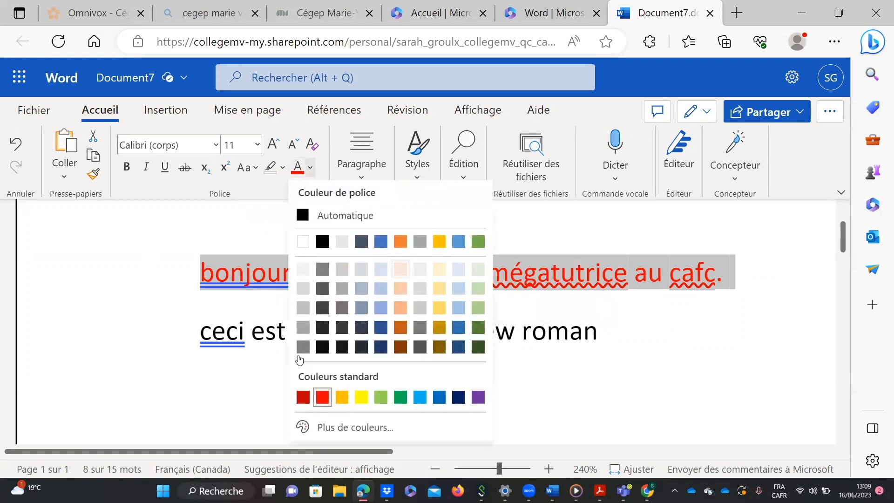
{"action": "left_click", "coordinate": [381, 307]}
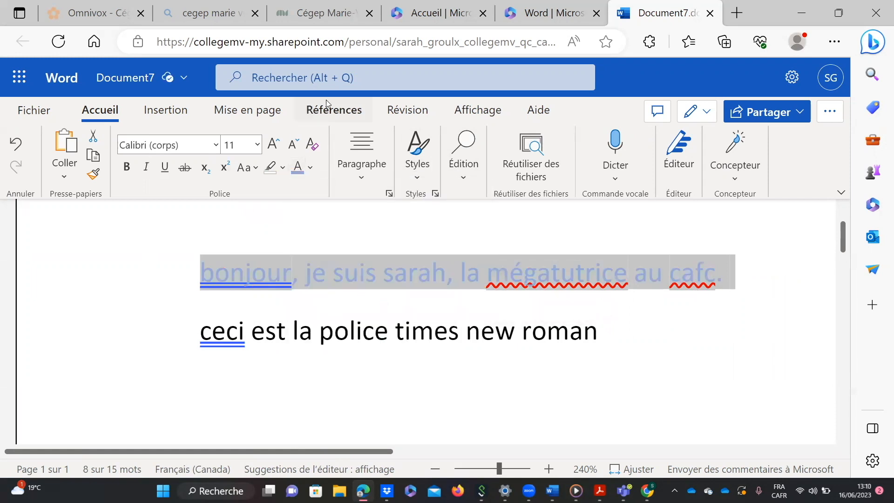
Give the first sentence a custom light mint-green font color mixed in the custom color picker
{"action": "left_click", "coordinate": [310, 168]}
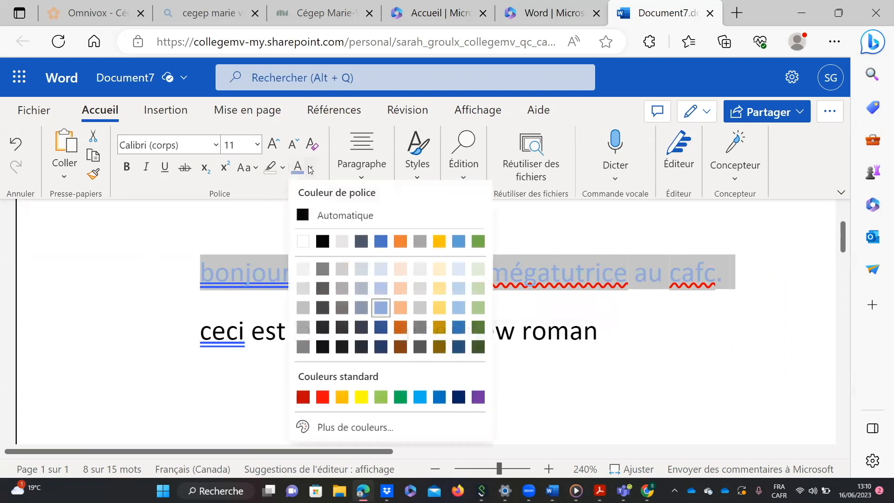
{"action": "left_click", "coordinate": [356, 426]}
{"action": "left_click_drag", "start_coordinate": [388, 146], "coordinate": [450, 283]}
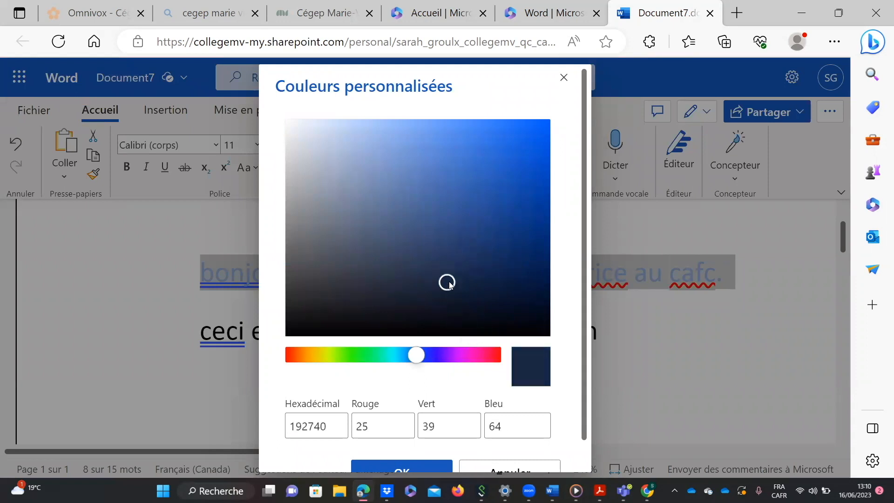
{"action": "scroll", "coordinate": [450, 283], "scroll_direction": "down", "scroll_amount": 1}
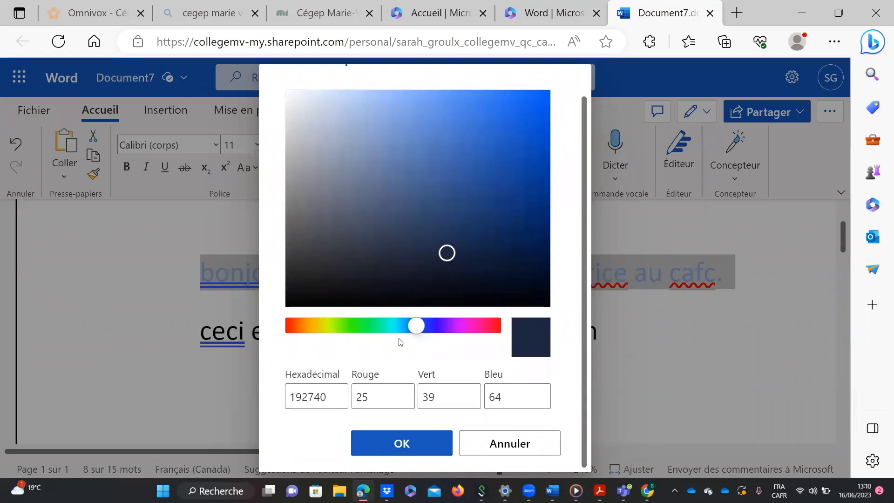
{"action": "left_click_drag", "start_coordinate": [423, 334], "coordinate": [393, 330]}
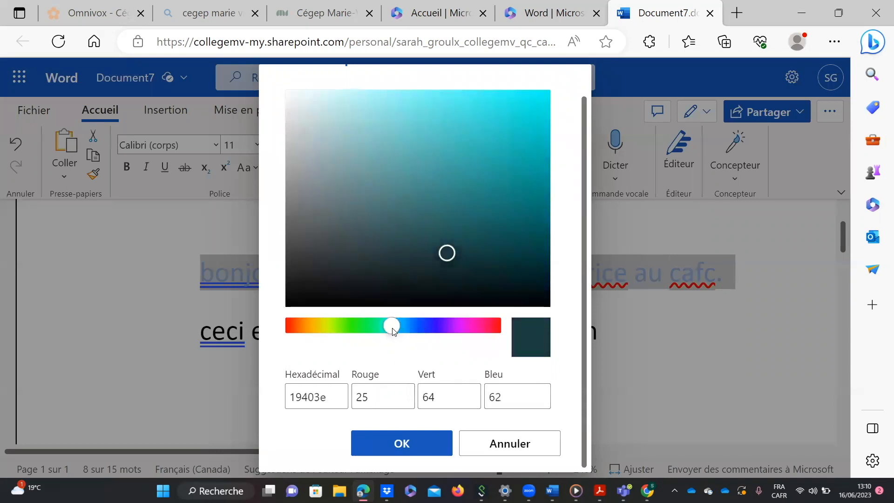
{"action": "left_click", "coordinate": [470, 215]}
{"action": "left_click_drag", "start_coordinate": [470, 215], "coordinate": [447, 171]}
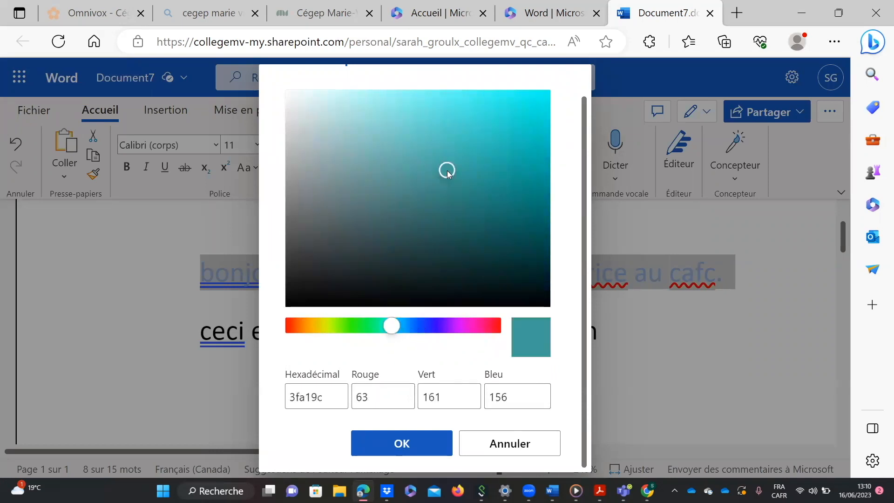
{"action": "right_click", "coordinate": [447, 170]}
{"action": "left_click_drag", "start_coordinate": [391, 326], "coordinate": [372, 332]}
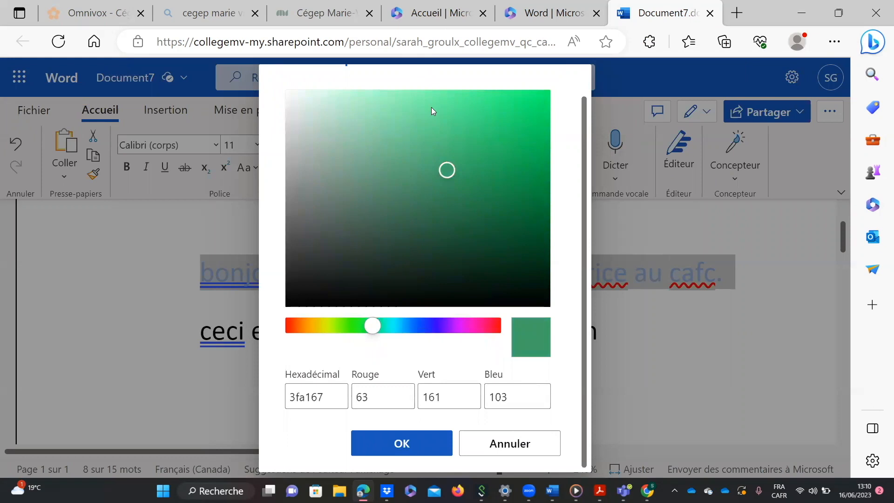
{"action": "left_click_drag", "start_coordinate": [440, 174], "coordinate": [405, 90]}
{"action": "left_click", "coordinate": [383, 442]}
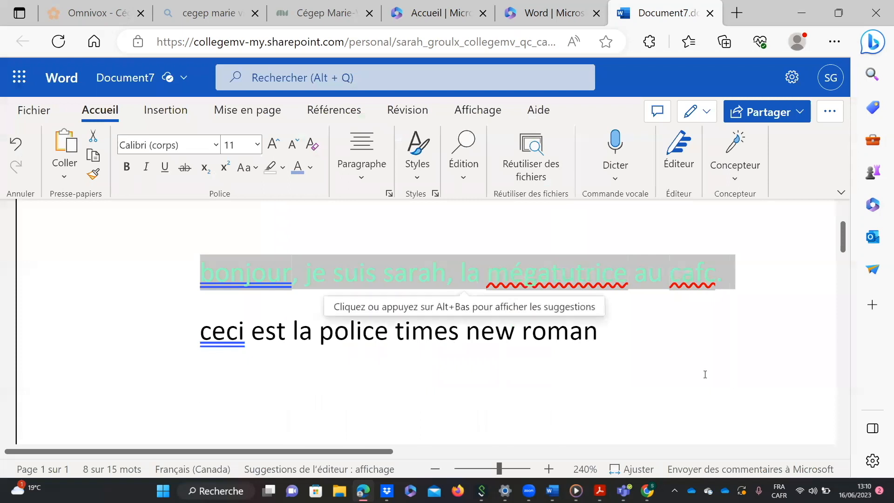
{"action": "left_click", "coordinate": [705, 374]}
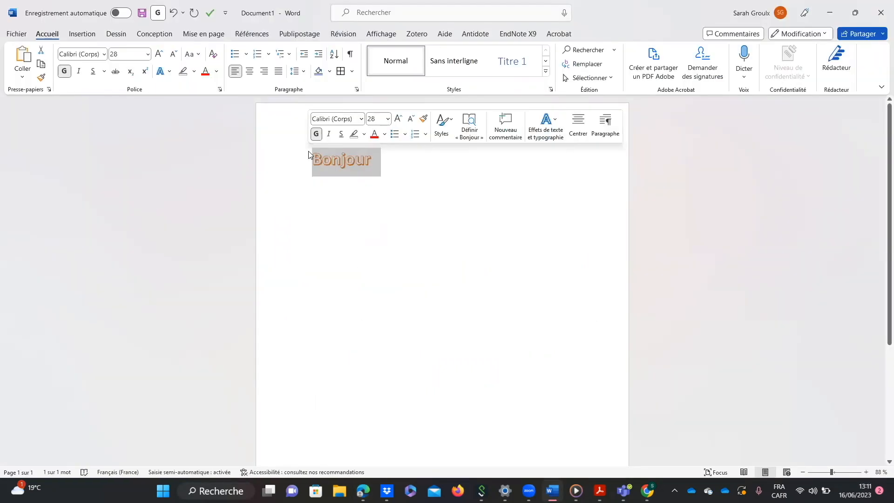
In desktop Word, replace the word "Bonjour" with "Choix" written in the yellow-gold outlined text effect
{"action": "key", "text": "Delete"}
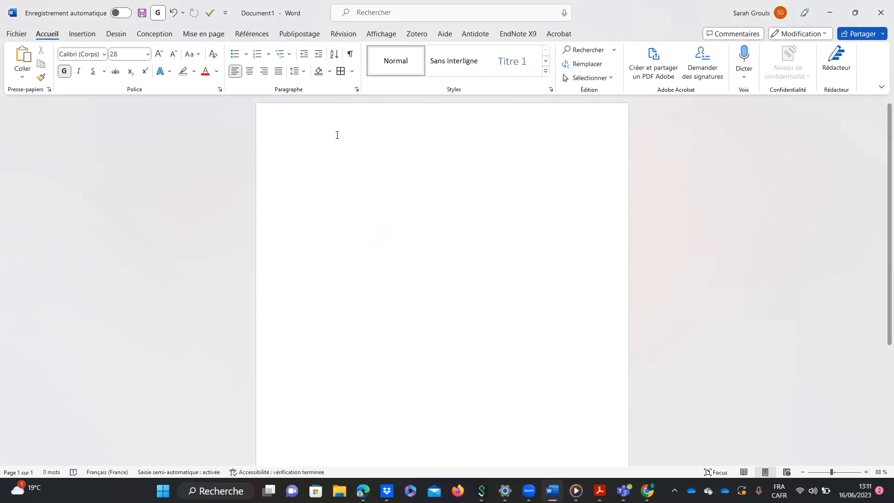
{"action": "left_click", "coordinate": [171, 74]}
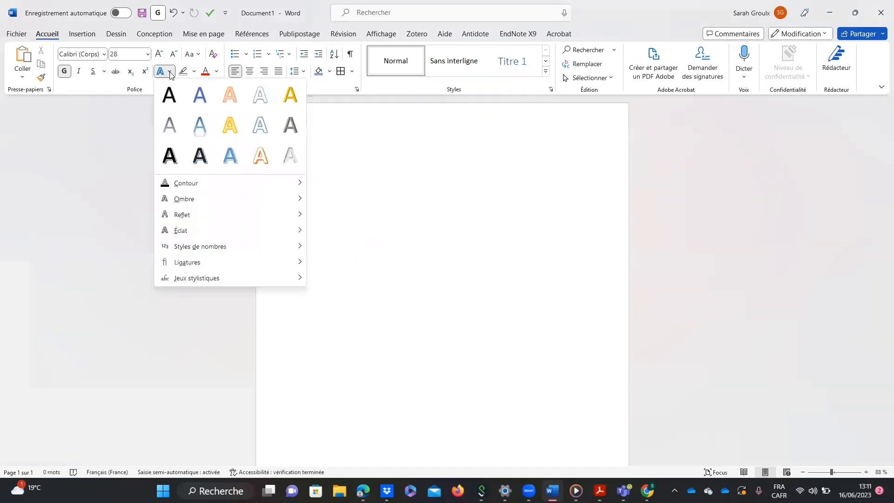
{"action": "left_click", "coordinate": [227, 137]}
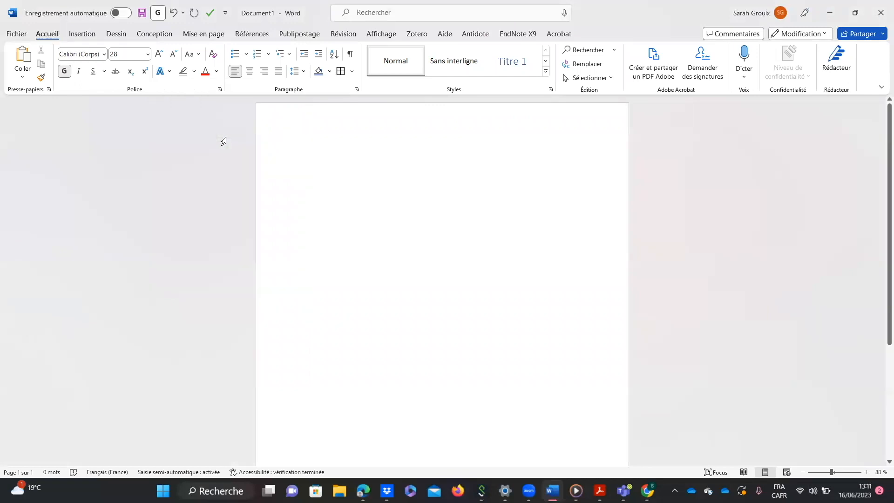
{"action": "type", "text": "Choix"}
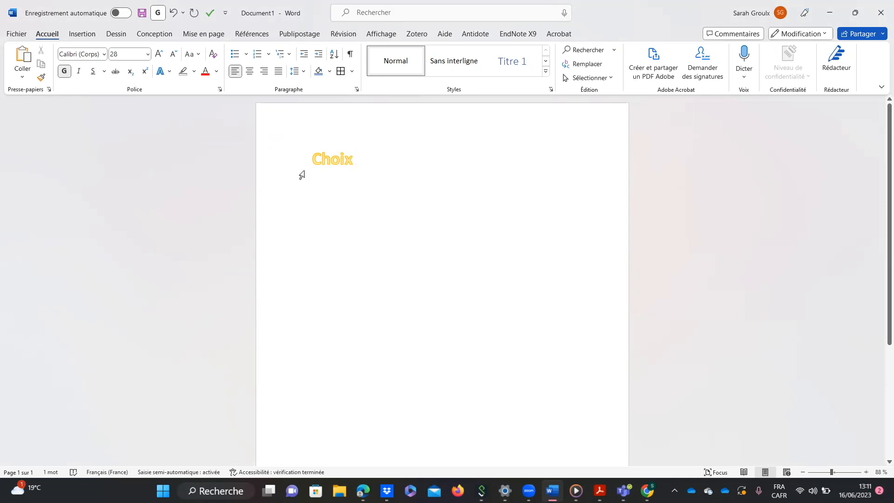
{"action": "scroll", "coordinate": [359, 157], "scroll_direction": "up", "scroll_amount": 13}
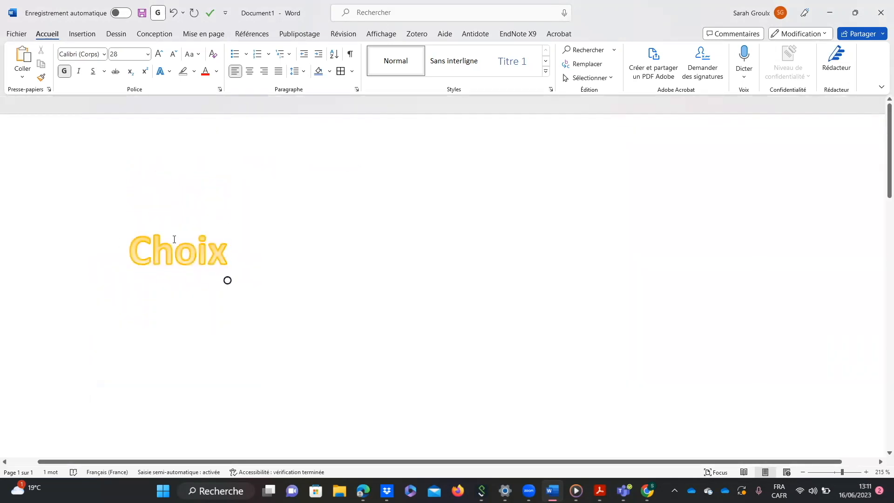
{"action": "left_click_drag", "start_coordinate": [173, 238], "coordinate": [275, 274]}
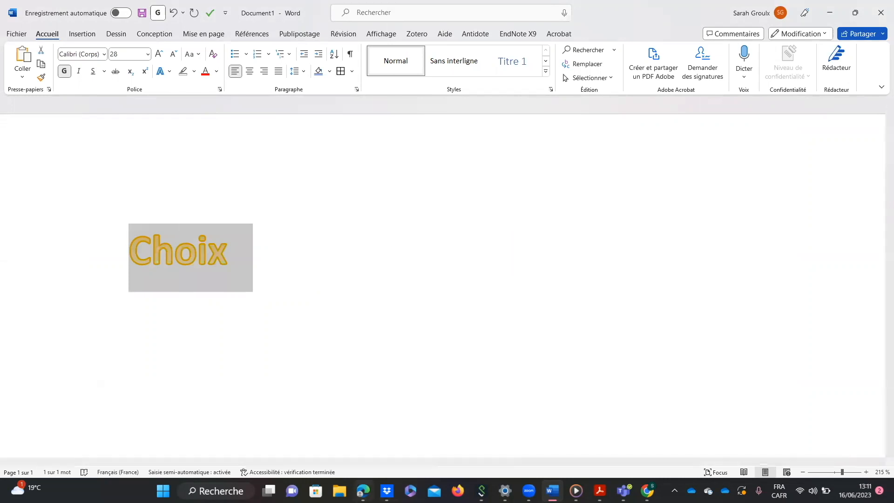
Switch back to Word for the web and search its commands for "effet" and "effets"
{"action": "left_click", "coordinate": [364, 491]}
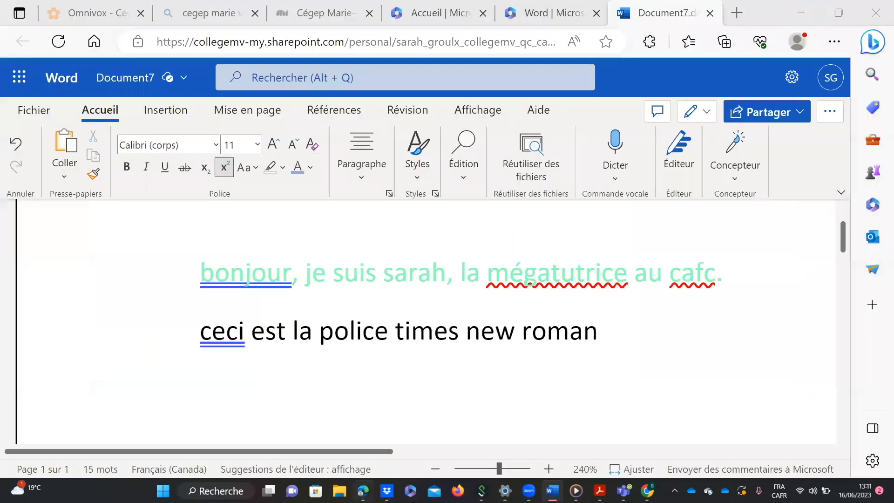
{"action": "left_click", "coordinate": [416, 78]}
{"action": "type", "text": "effet"}
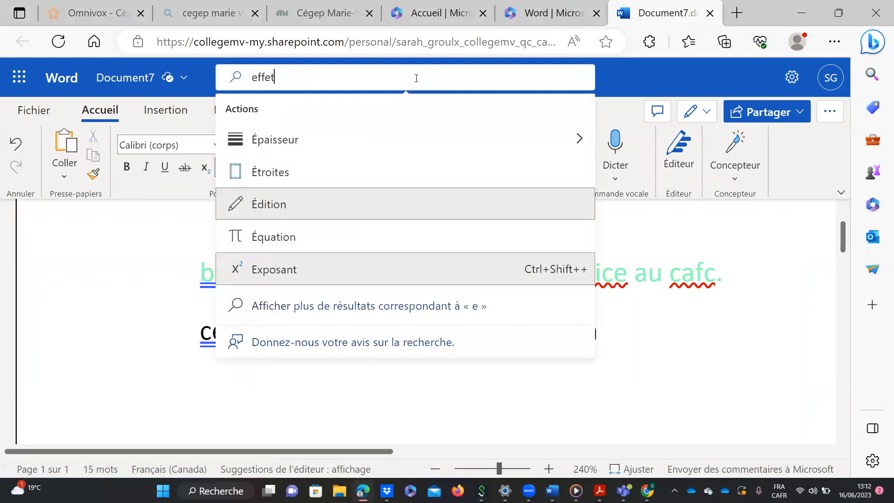
{"action": "type", "text": "s"}
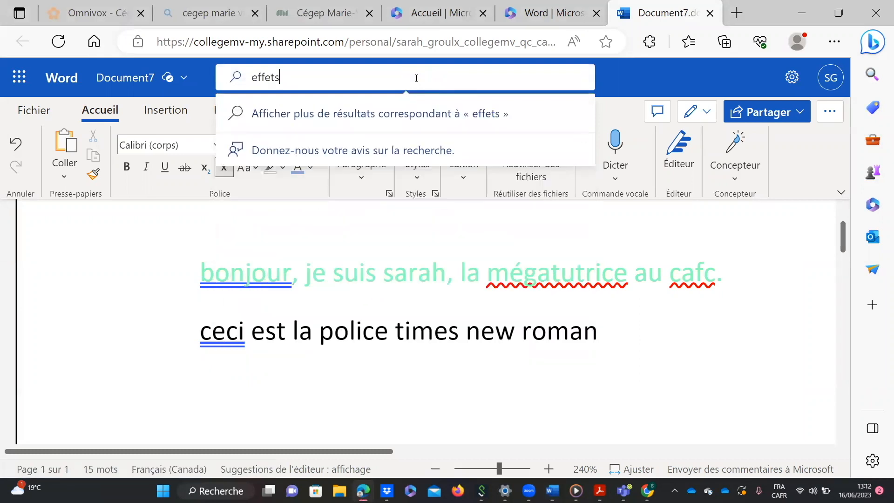
{"action": "key", "text": "BackSpace"}
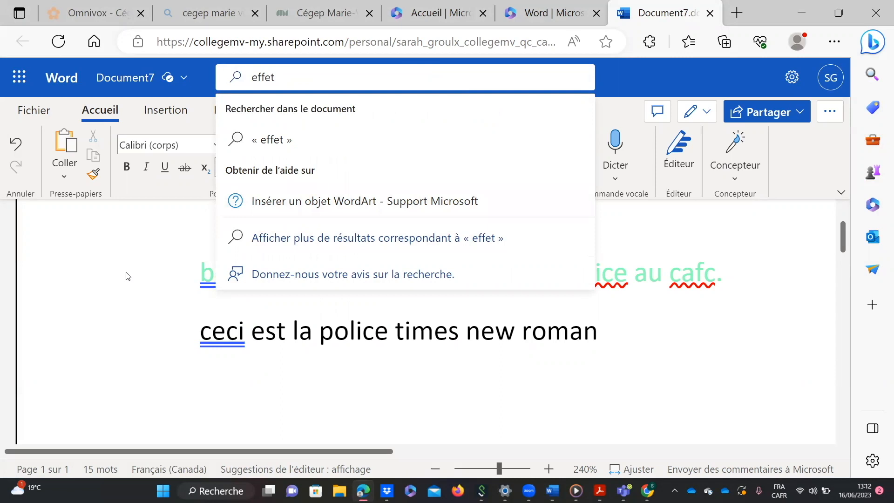
{"action": "key", "text": "Escape"}
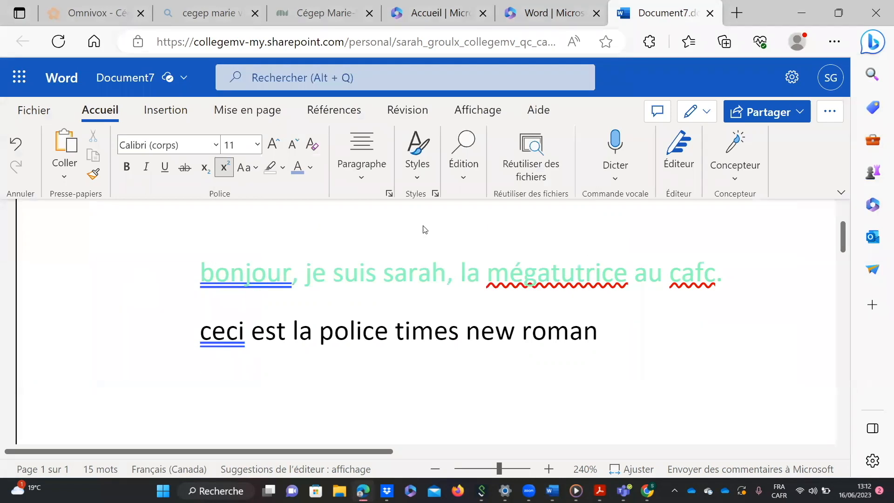
Examine the full style gallery in Word for the web and the one in desktop Word
{"action": "left_click", "coordinate": [422, 176]}
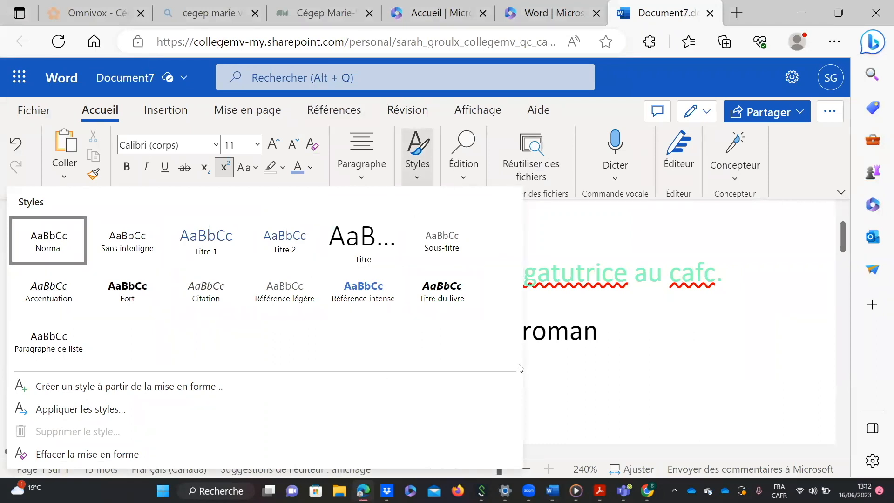
{"action": "left_click", "coordinate": [646, 372]}
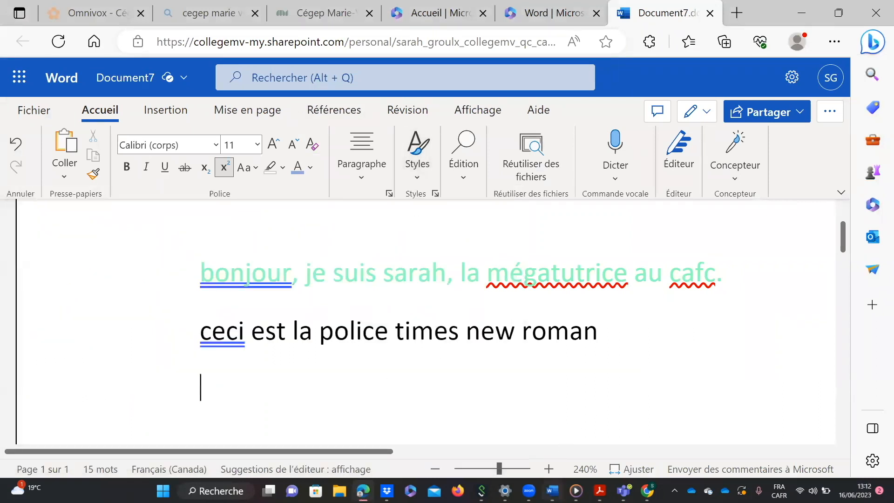
{"action": "left_click", "coordinate": [552, 490]}
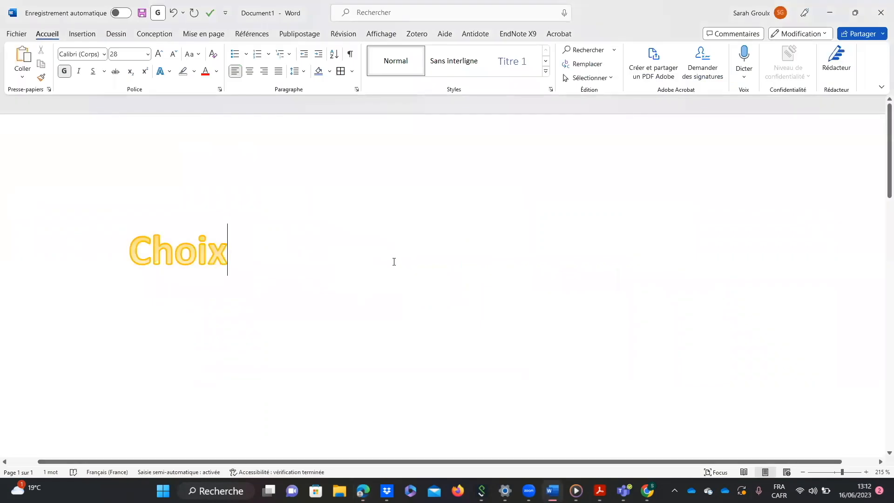
{"action": "left_click", "coordinate": [545, 72]}
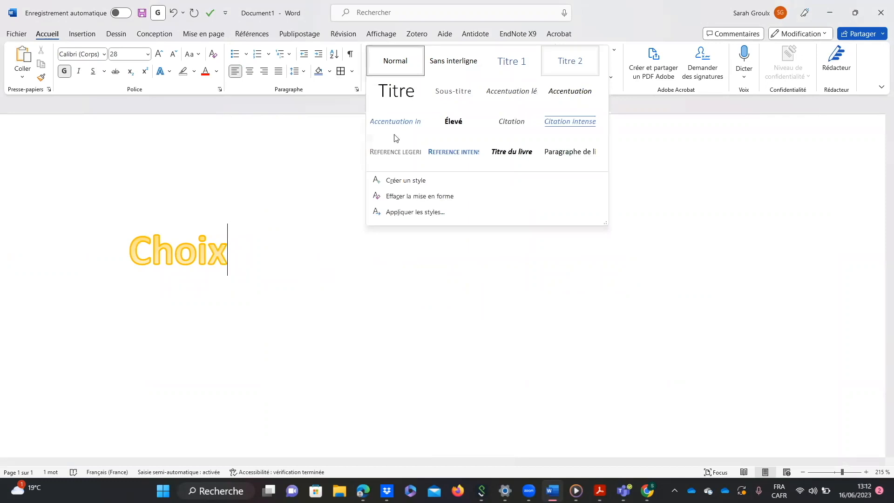
{"action": "left_click", "coordinate": [652, 240]}
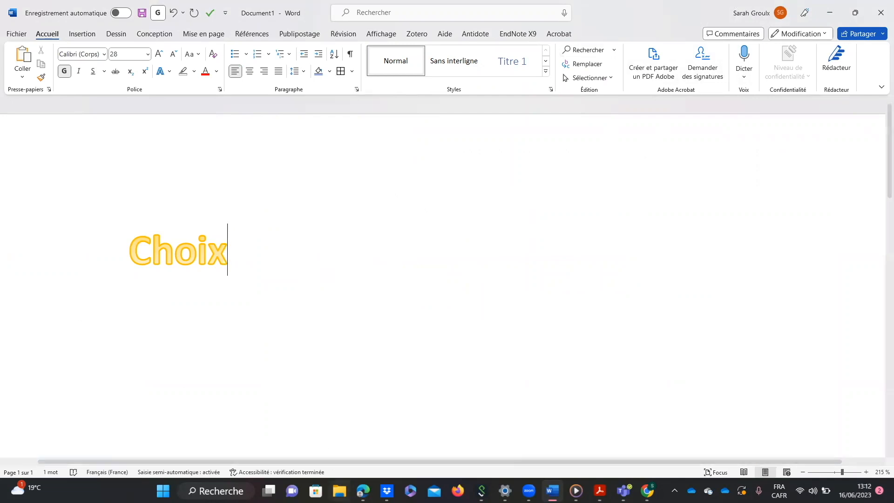
Return to Word for the web and dictate "Bonjour. Et puis vous voyez mon Bonjour?" on the line below the second sentence
{"action": "left_click", "coordinate": [364, 491]}
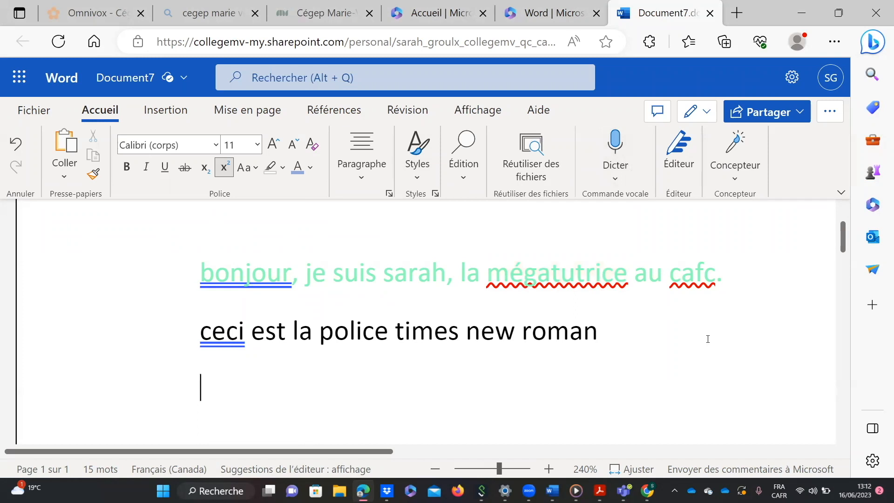
{"action": "left_click", "coordinate": [615, 144]}
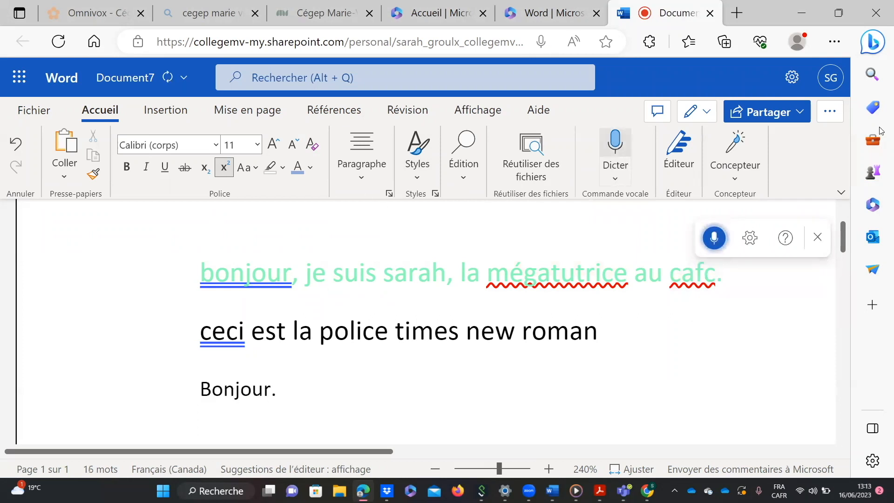
{"action": "left_click", "coordinate": [818, 243]}
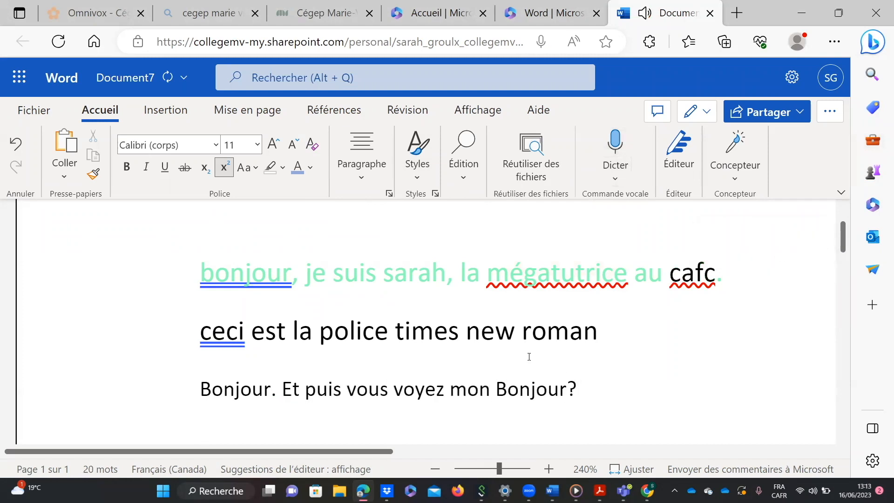
Delete "Et puis vous voyez mon Bonjour?" from the dictated line, keeping only "Bonjour."
{"action": "right_click", "coordinate": [315, 389]}
{"action": "key", "text": "Escape"}
{"action": "left_click_drag", "start_coordinate": [577, 389], "coordinate": [277, 389]}
{"action": "key", "text": "BackSpace"}
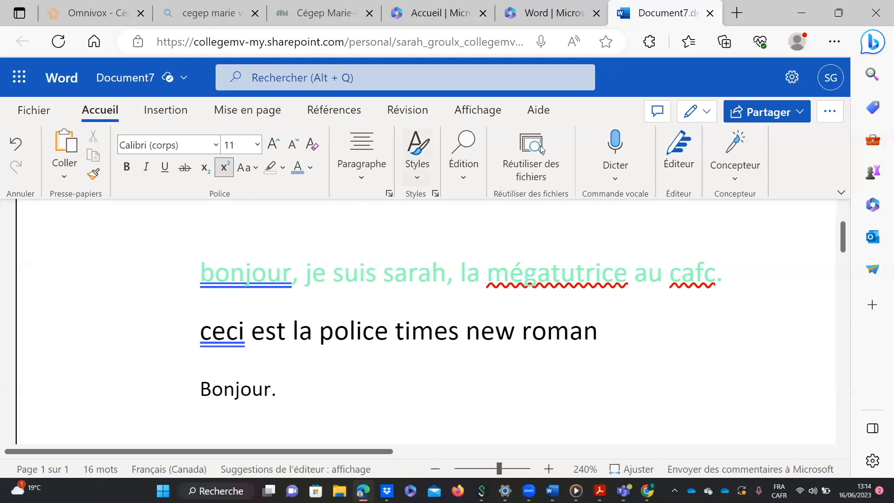
{"action": "left_click", "coordinate": [463, 179]}
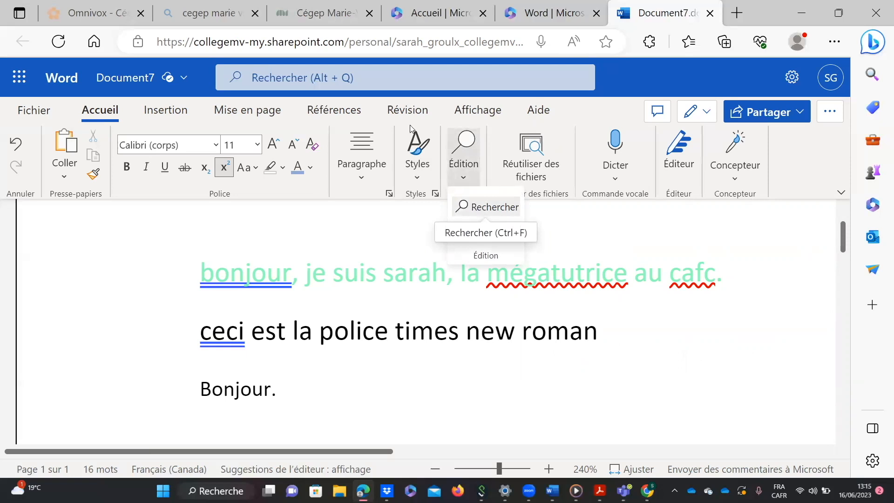
{"action": "left_click", "coordinate": [304, 75]}
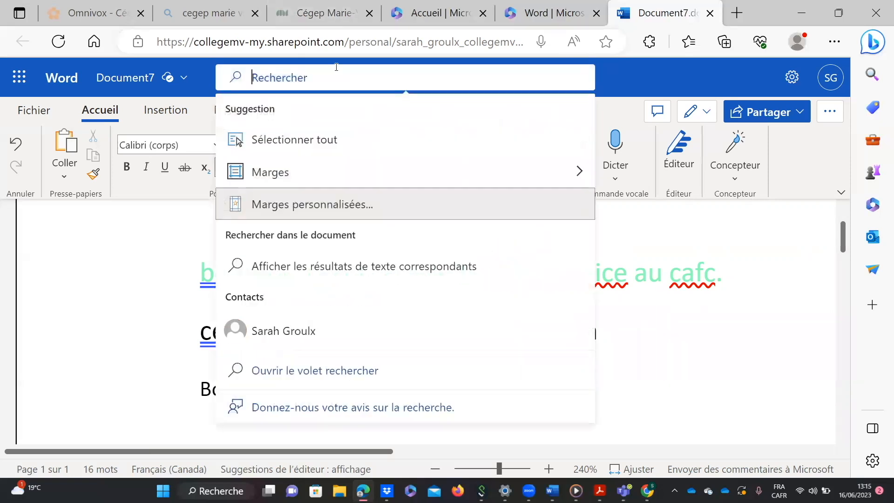
{"action": "left_click", "coordinate": [701, 238]}
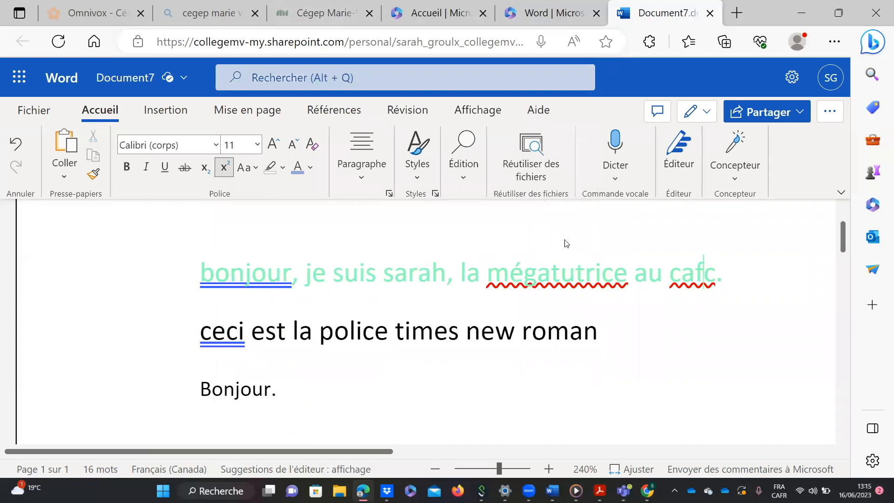
Search the current document for the word "ceci"
{"action": "left_click", "coordinate": [467, 170]}
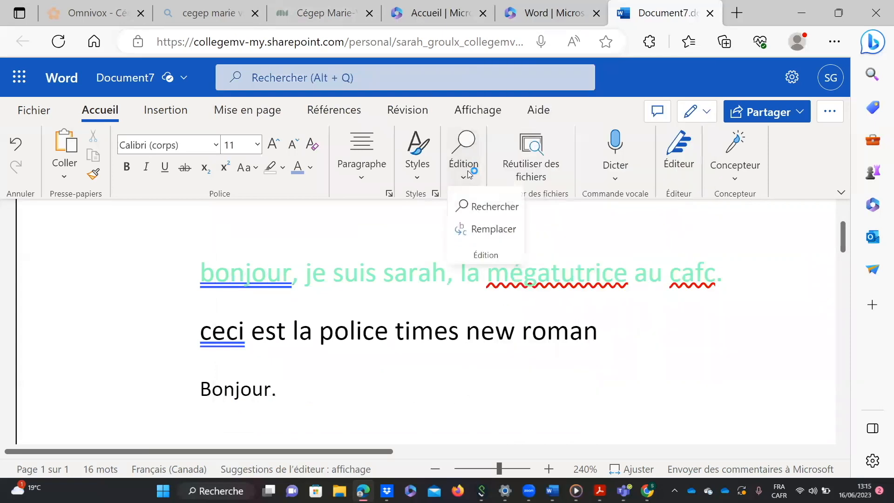
{"action": "left_click", "coordinate": [487, 205]}
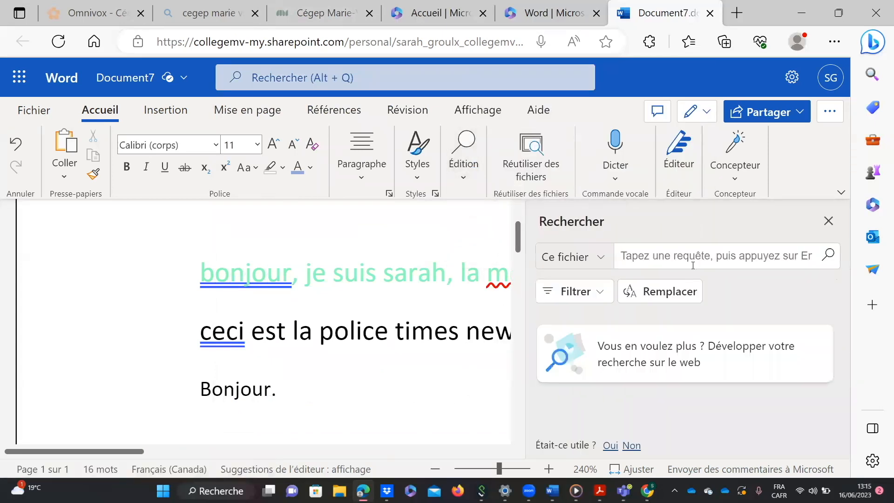
{"action": "type", "text": "ceci"}
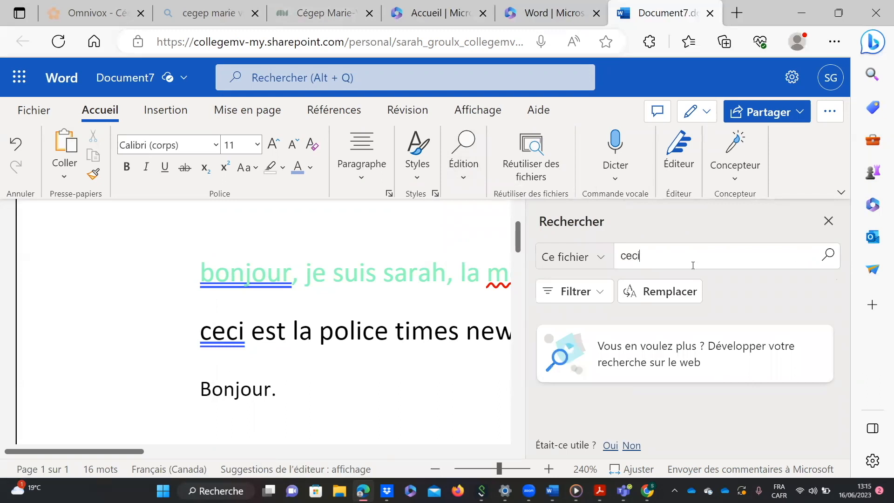
{"action": "left_click", "coordinate": [828, 255]}
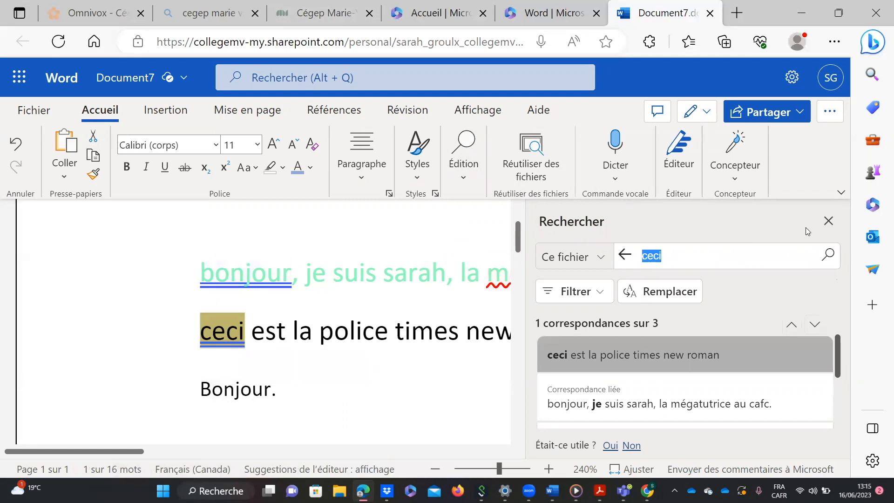
Close the document search results and view the available paste options
{"action": "left_click", "coordinate": [833, 223]}
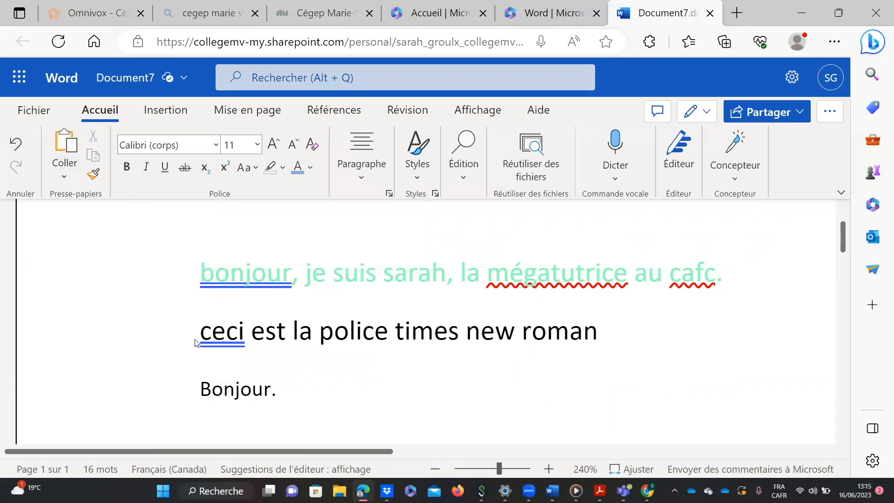
{"action": "scroll", "coordinate": [195, 343], "scroll_direction": "down", "scroll_amount": 3}
{"action": "scroll", "coordinate": [194, 343], "scroll_direction": "up", "scroll_amount": 5}
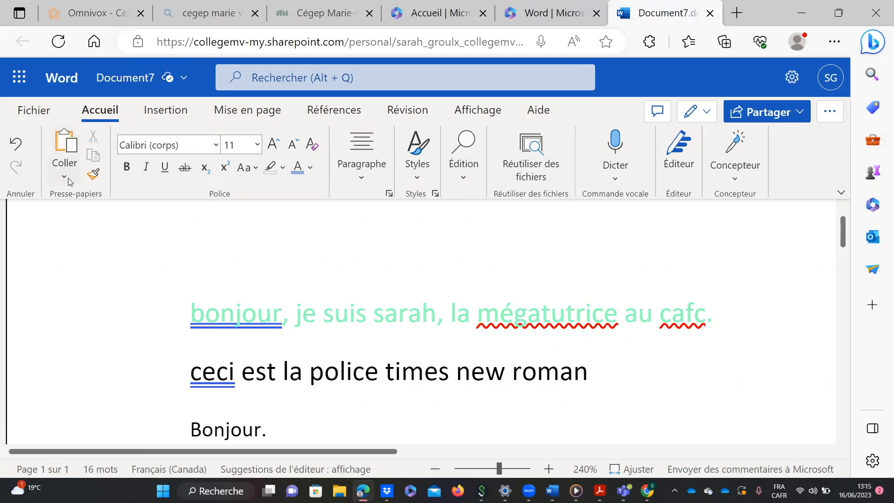
{"action": "left_click", "coordinate": [65, 177]}
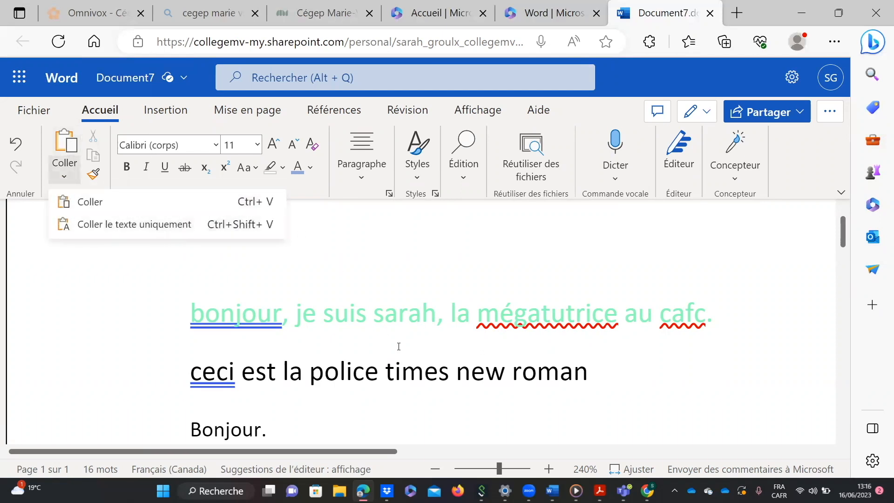
{"action": "scroll", "coordinate": [399, 346], "scroll_direction": "down", "scroll_amount": 1}
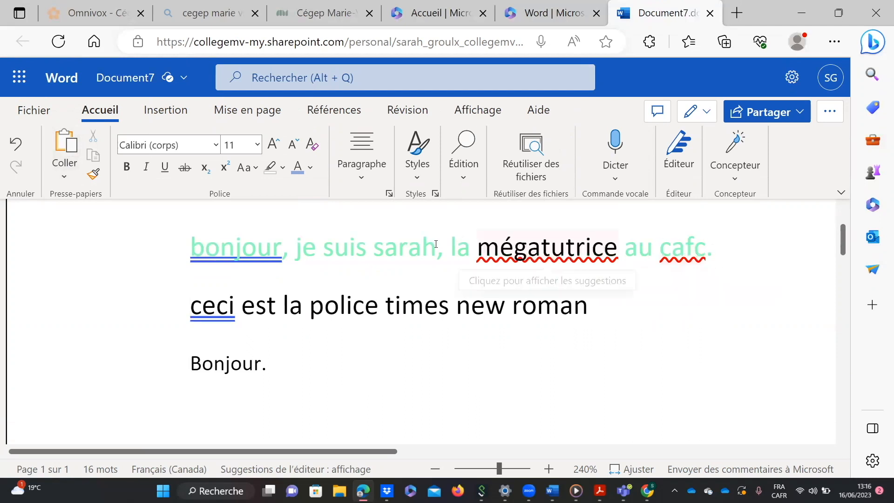
Copy the entire green first sentence of the document
{"action": "right_click", "coordinate": [333, 241]}
{"action": "left_click", "coordinate": [723, 281]}
{"action": "left_click_drag", "start_coordinate": [723, 255], "coordinate": [168, 261]}
{"action": "key", "text": "ctrl+c"}
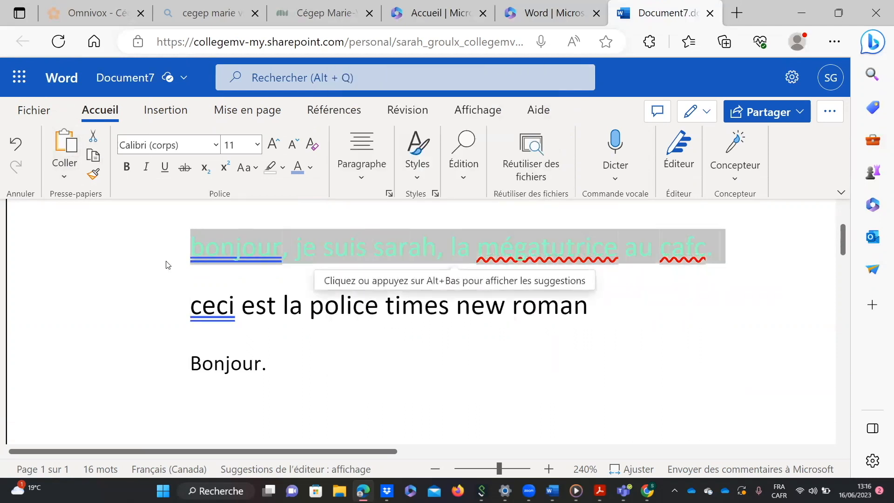
{"action": "left_click", "coordinate": [168, 265]}
{"action": "left_click", "coordinate": [321, 357]}
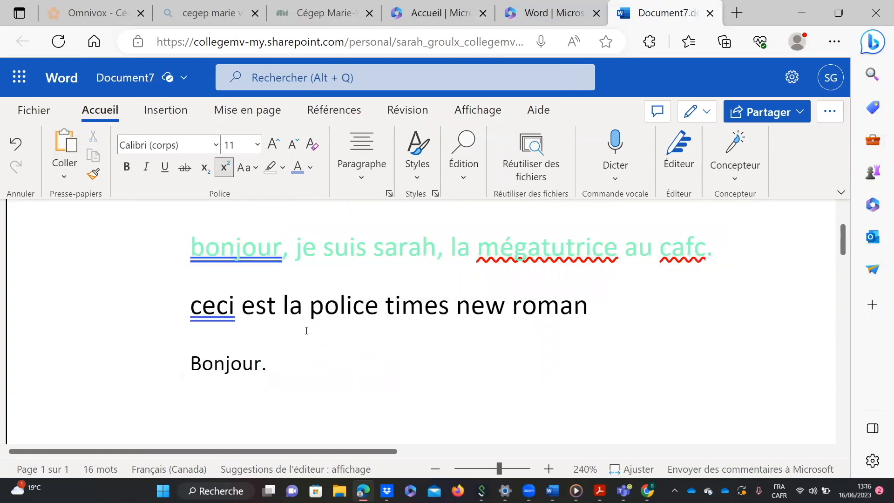
Change the font of the word "Bonjour." on the third line to Times
{"action": "key", "text": "Return"}
{"action": "left_click", "coordinate": [91, 343]}
{"action": "left_click", "coordinate": [188, 140]}
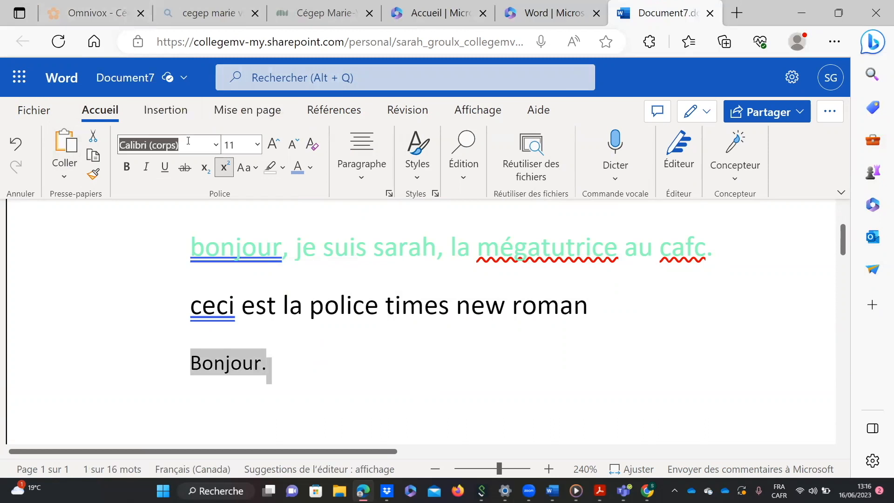
{"action": "type", "text": "times"}
{"action": "key", "text": "Return"}
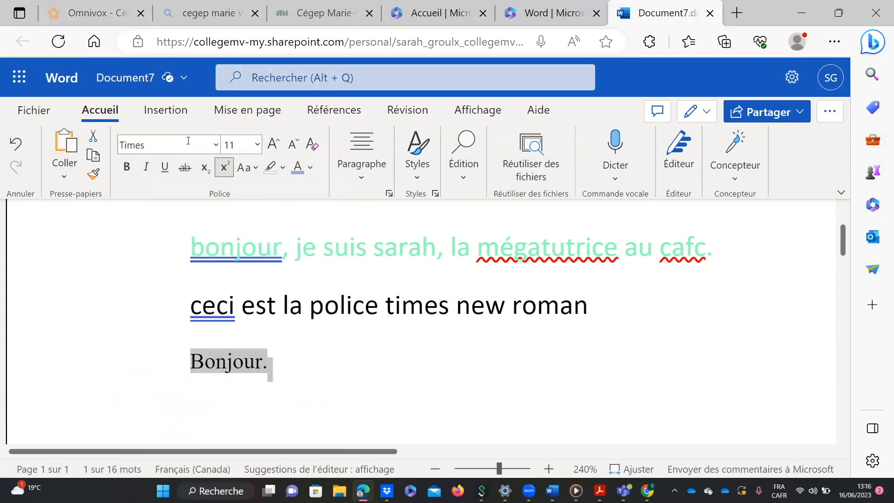
{"action": "left_click", "coordinate": [209, 421]}
{"action": "left_click_drag", "start_coordinate": [216, 361], "coordinate": [227, 361]}
{"action": "left_click", "coordinate": [199, 400]}
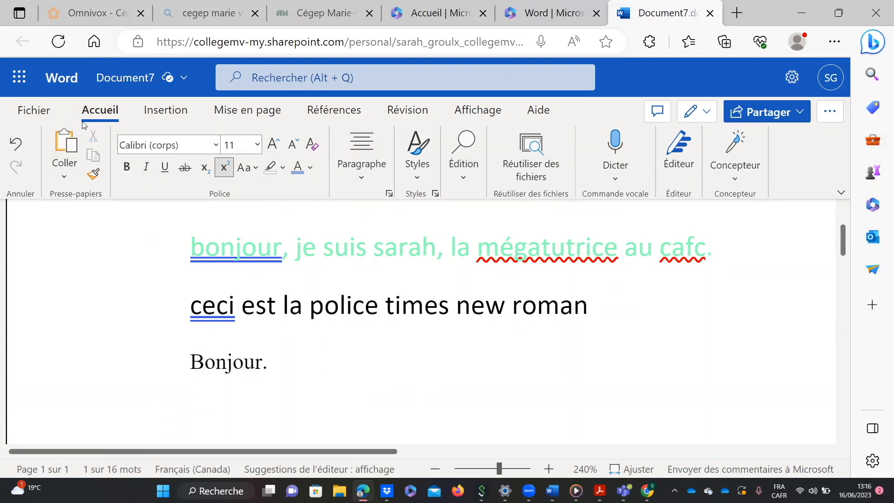
Paste the copied green sentence after "Bonjour." on the third line as text only
{"action": "left_click", "coordinate": [62, 180]}
{"action": "left_click", "coordinate": [295, 358]}
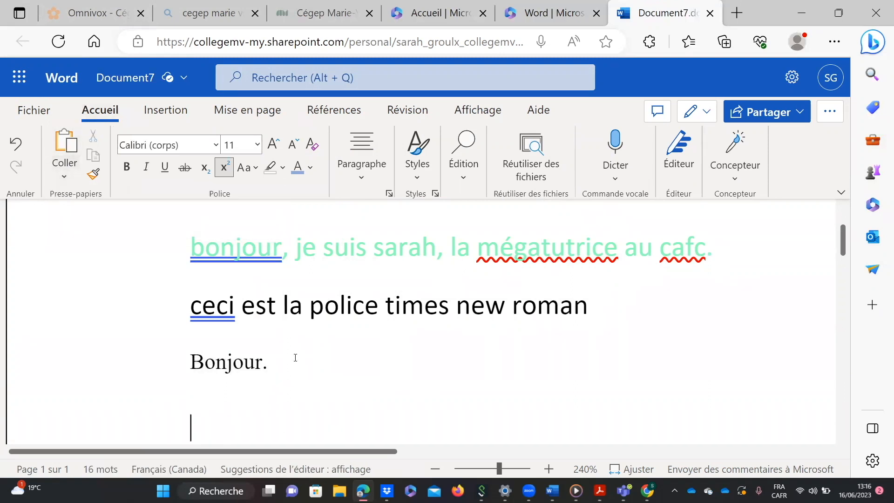
{"action": "left_click", "coordinate": [295, 358]}
{"action": "left_click", "coordinate": [292, 374]}
{"action": "left_click", "coordinate": [74, 167]}
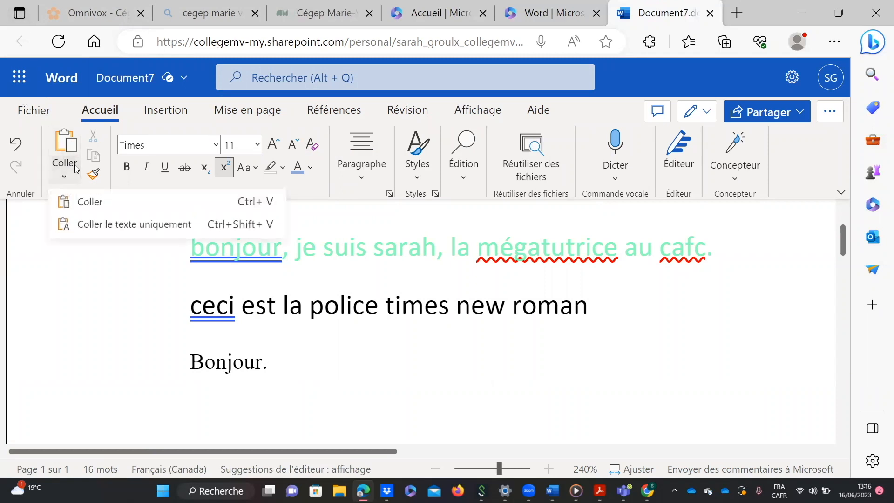
{"action": "left_click", "coordinate": [116, 224]}
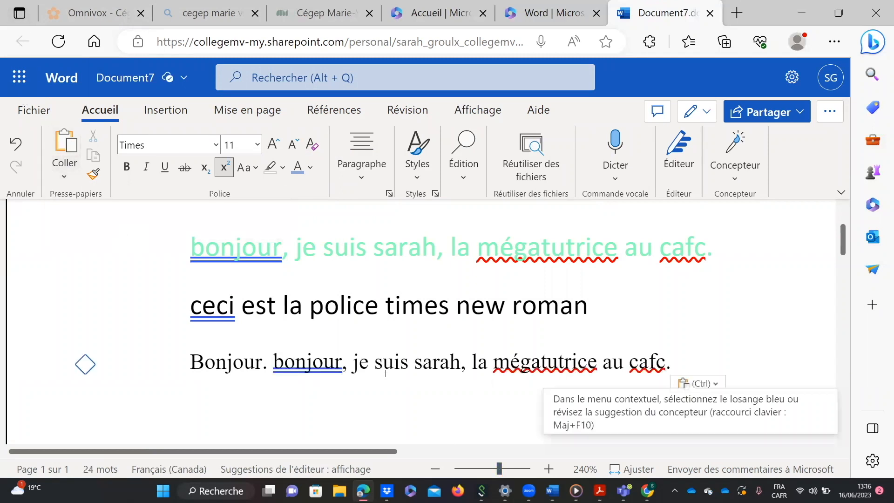
Check the formatting of the pasted line, and undo the text-only paste
{"action": "left_click_drag", "start_coordinate": [648, 364], "coordinate": [172, 387]}
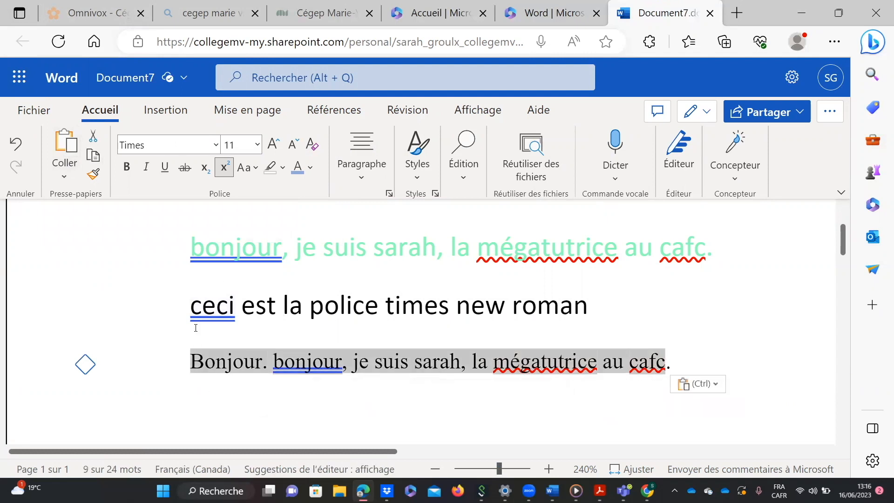
{"action": "left_click", "coordinate": [197, 361]}
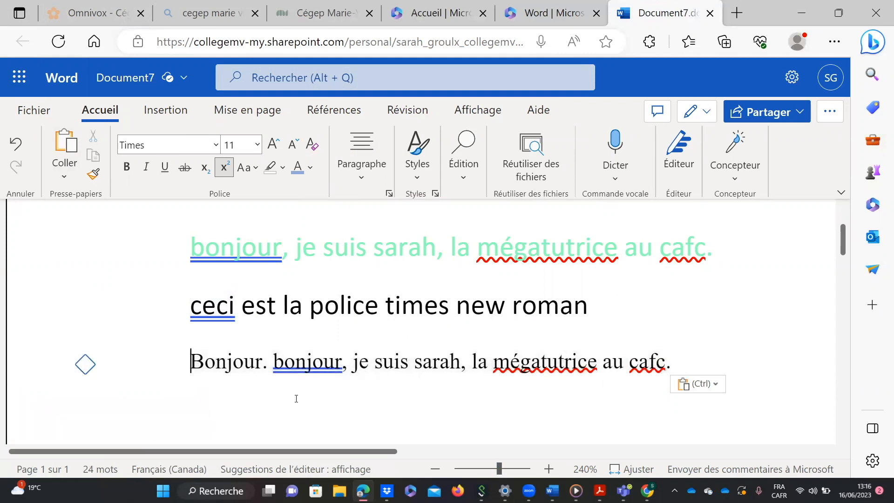
{"action": "key", "text": "ctrl+z"}
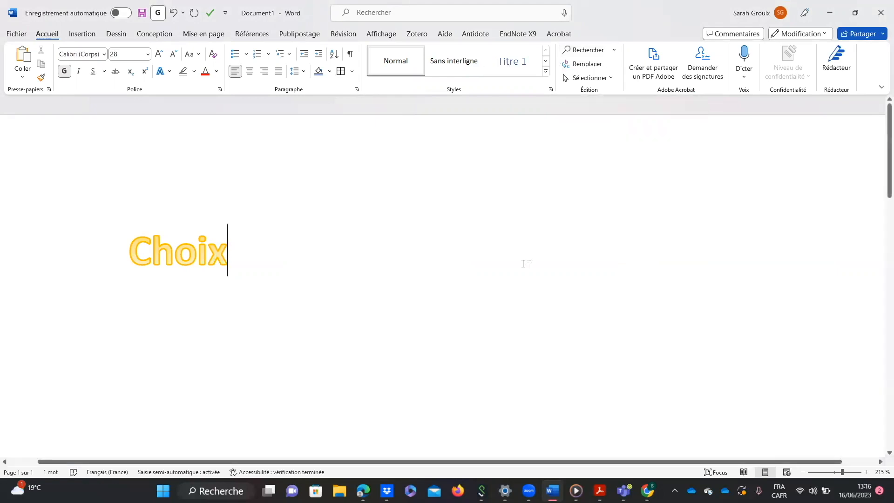
Switch to desktop Word and replace "Choix" with "Ctrl + F ; chercher des mots"
{"action": "key", "text": "BackSpace"}
{"action": "key", "text": "BackSpace"}
{"action": "key", "text": "BackSpace"}
{"action": "key", "text": "BackSpace"}
{"action": "type", "text": "trl "}
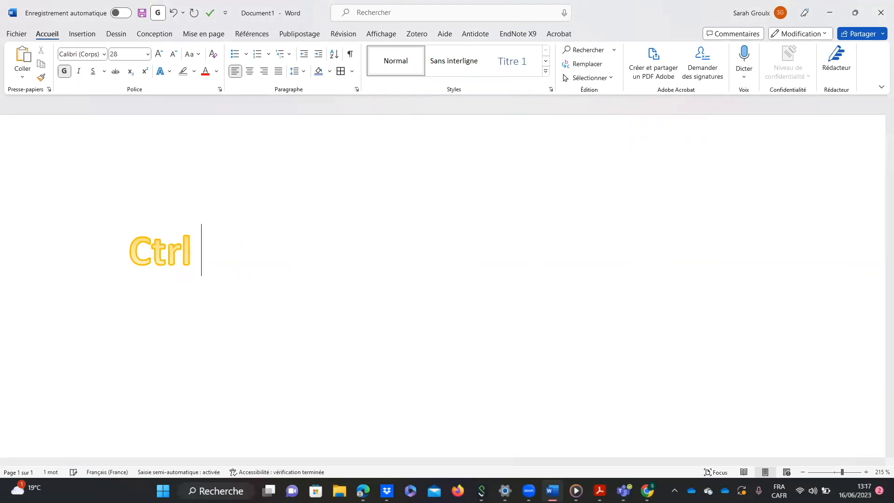
{"action": "type", "text": "+ F"}
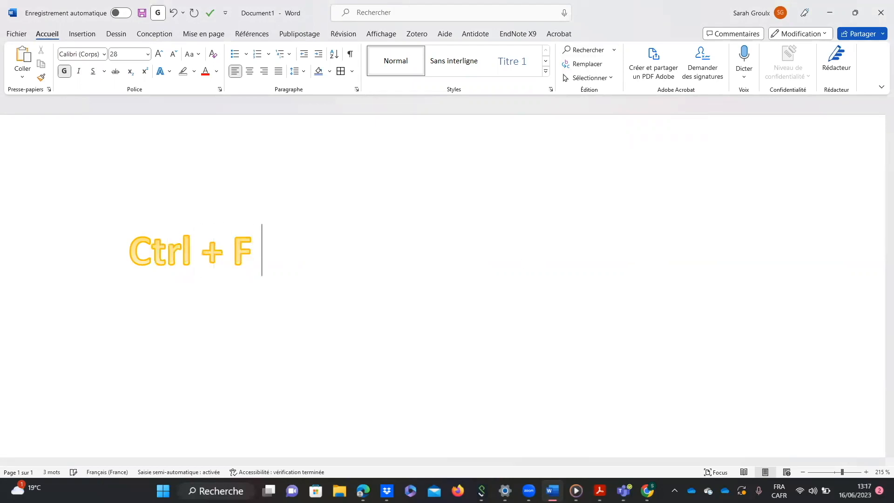
{"action": "type", "text": " ; chercher des mots"}
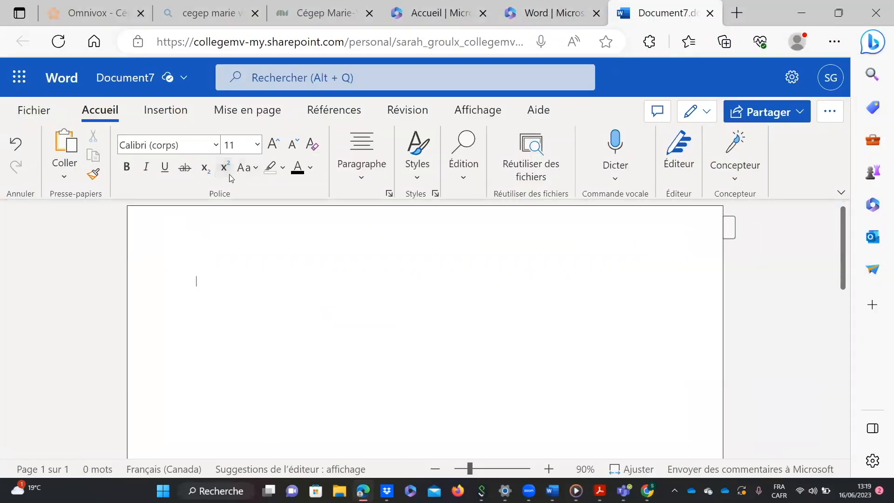
In Word for the web, write a French paragraph introducing the CAFC mégatutrice, its midi à 17h opening hours and the subjects it helps with
{"action": "left_click", "coordinate": [240, 172]}
{"action": "left_click", "coordinate": [240, 172]}
{"action": "type", "text": "Je m'appe"}
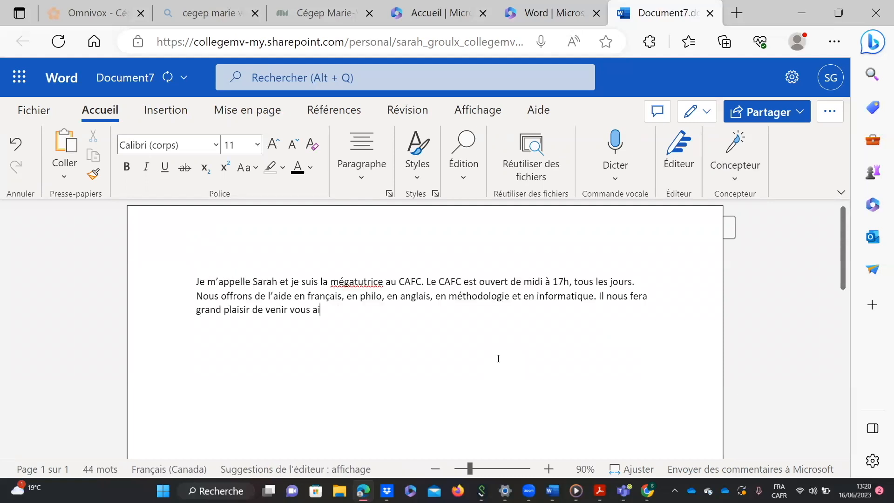
{"action": "type", "text": "der."}
{"action": "scroll", "coordinate": [634, 249], "scroll_direction": "up", "scroll_amount": 1}
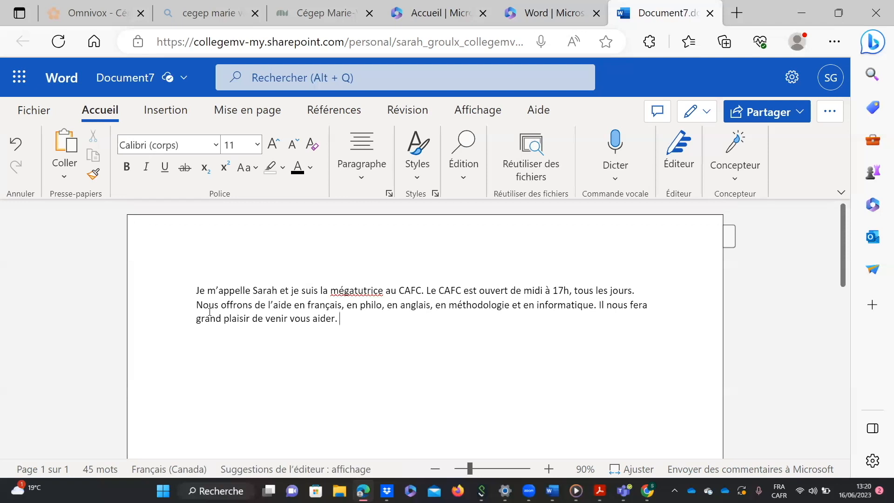
Examine the uneven line endings of the paragraph and the available paragraph alignment options
{"action": "double_click", "coordinate": [642, 287]}
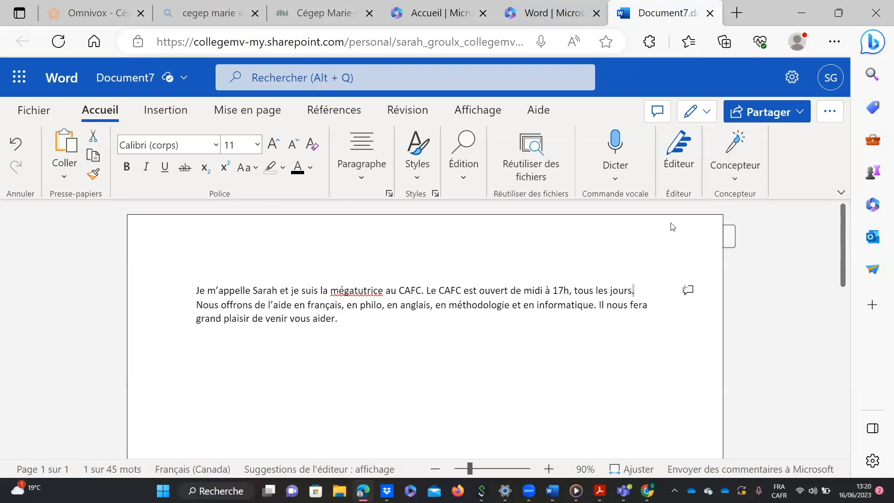
{"action": "left_click", "coordinate": [446, 323]}
{"action": "left_click", "coordinate": [469, 313]}
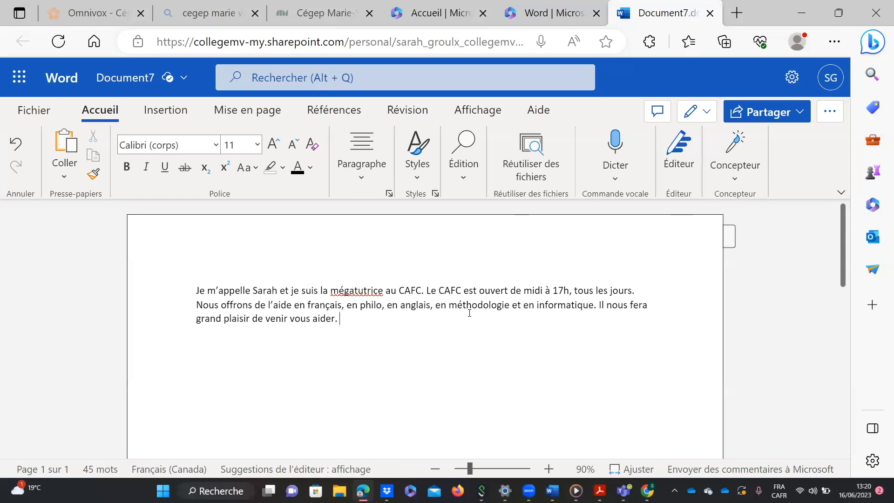
{"action": "left_click", "coordinate": [371, 170]}
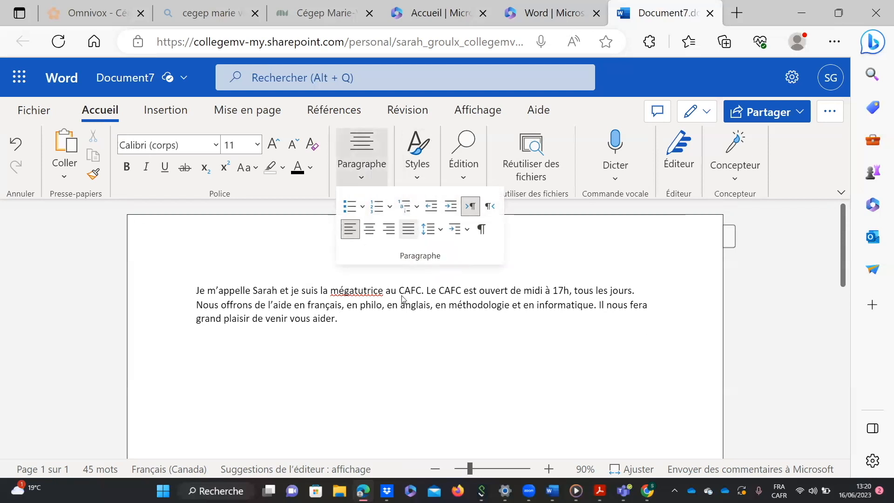
{"action": "left_click", "coordinate": [371, 374]}
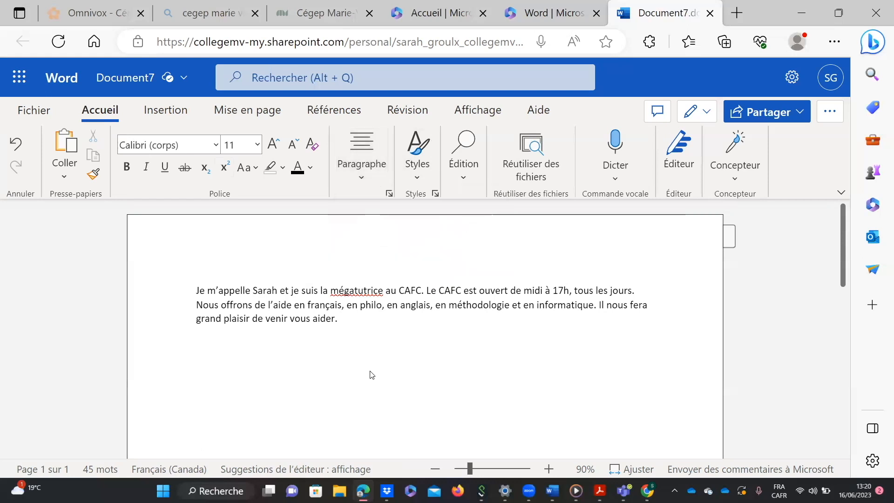
Justify the whole paragraph so its lines align on both margins
{"action": "right_click", "coordinate": [370, 374]}
{"action": "left_click", "coordinate": [318, 362]}
{"action": "left_click_drag", "start_coordinate": [365, 325], "coordinate": [163, 293]}
{"action": "left_click", "coordinate": [366, 172]}
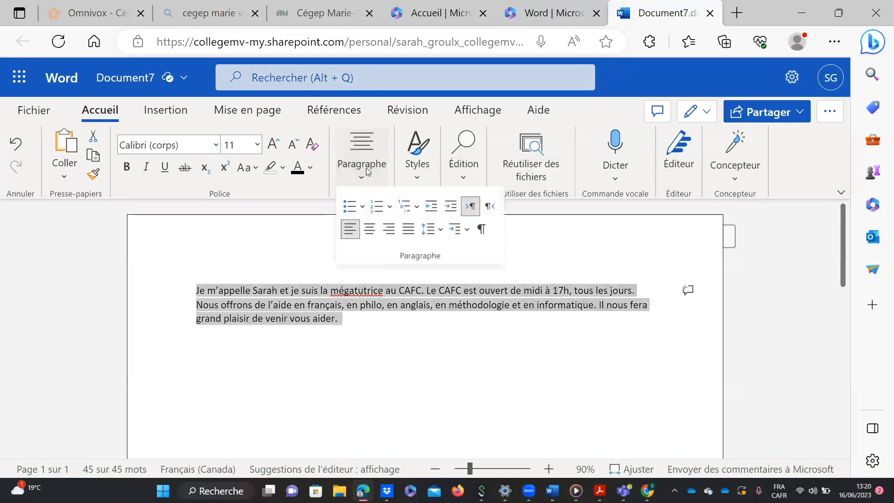
{"action": "left_click", "coordinate": [415, 232]}
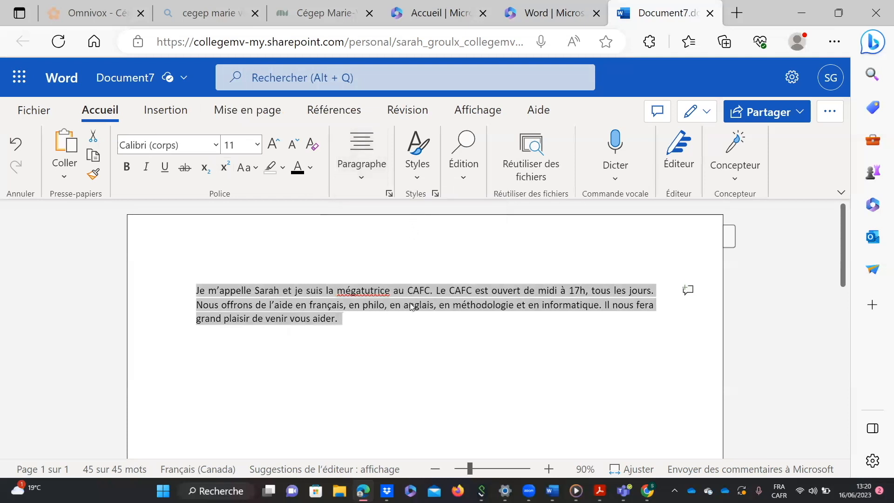
Inspect the line endings of the justified paragraph, and undo the justification
{"action": "left_click", "coordinate": [367, 179]}
{"action": "left_click", "coordinate": [667, 285]}
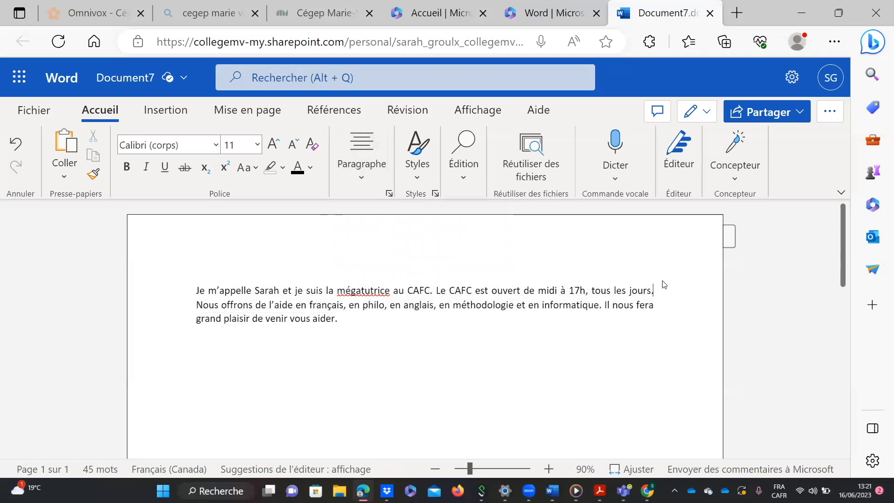
{"action": "triple_click", "coordinate": [664, 318]}
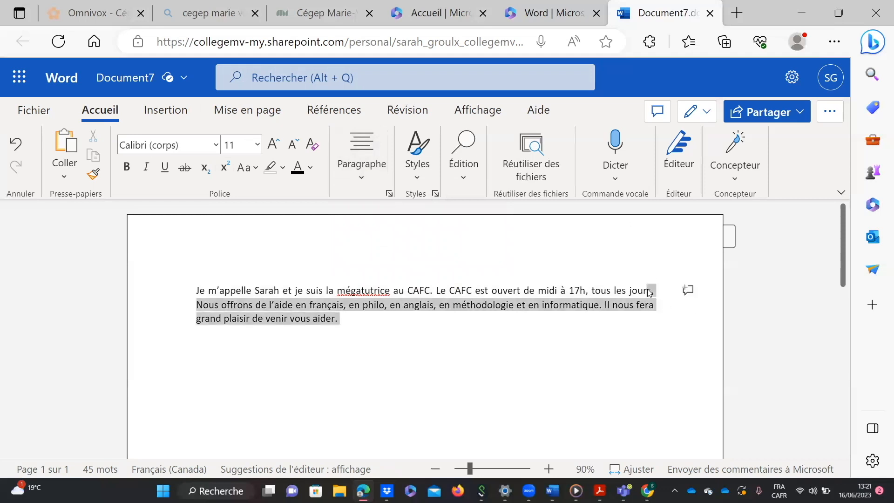
{"action": "left_click", "coordinate": [653, 318]}
{"action": "left_click_drag", "start_coordinate": [655, 304], "coordinate": [646, 285]}
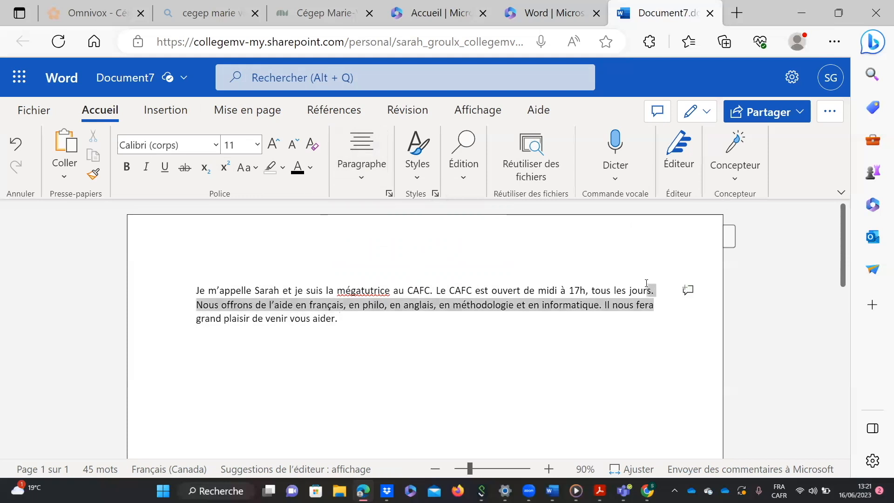
{"action": "left_click", "coordinate": [486, 339]}
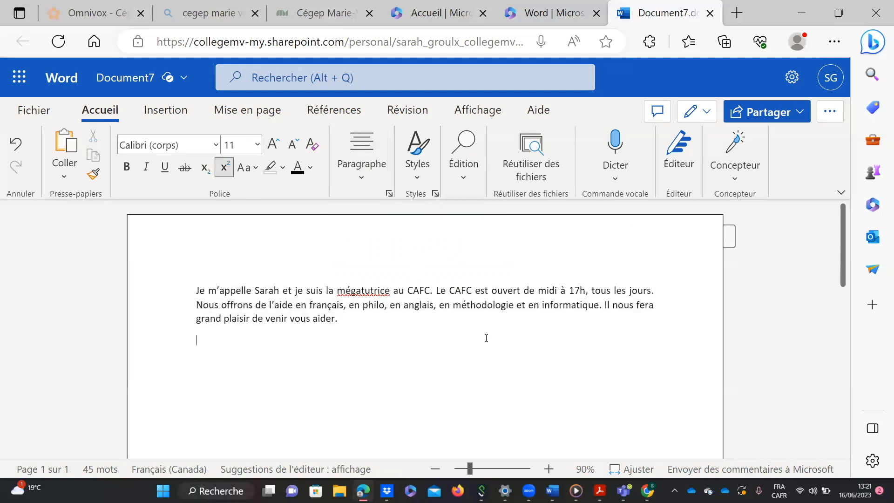
{"action": "left_click", "coordinate": [15, 144]}
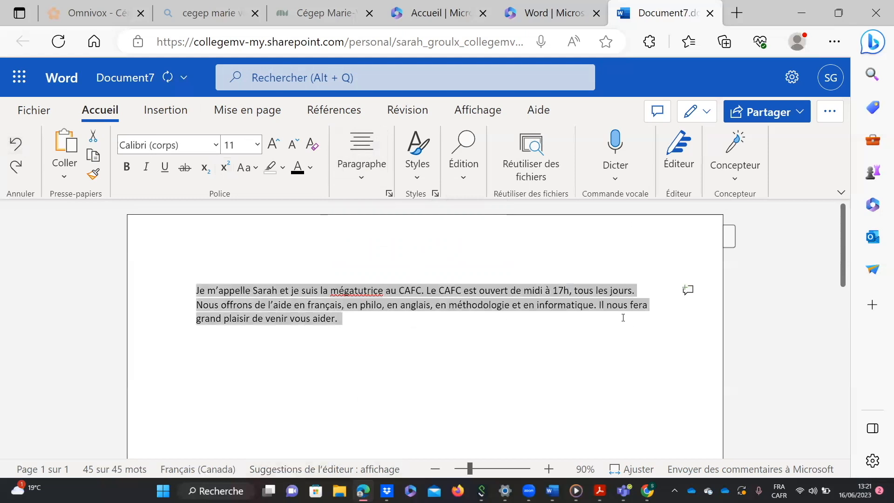
{"action": "left_click", "coordinate": [430, 372]}
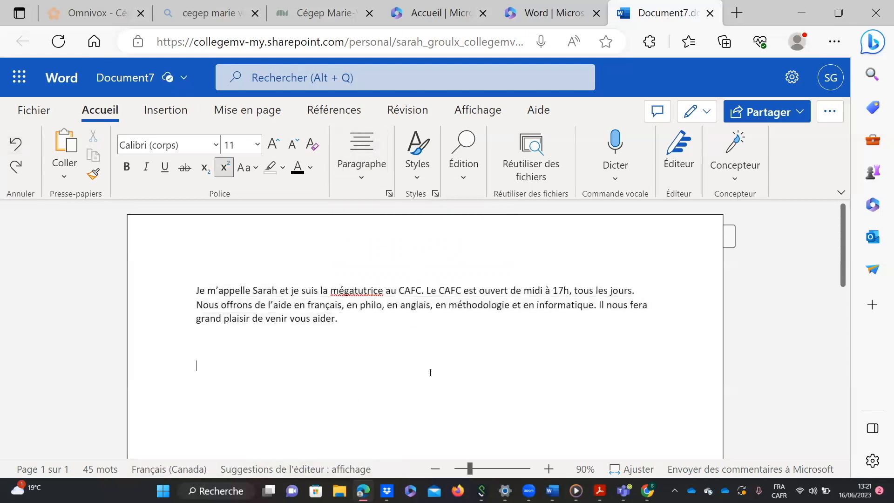
Copy the whole paragraph and paste it three times directly after the original text
{"action": "left_click_drag", "start_coordinate": [368, 320], "coordinate": [152, 291]}
{"action": "key", "text": "ctrl+c"}
{"action": "left_click", "coordinate": [349, 319]}
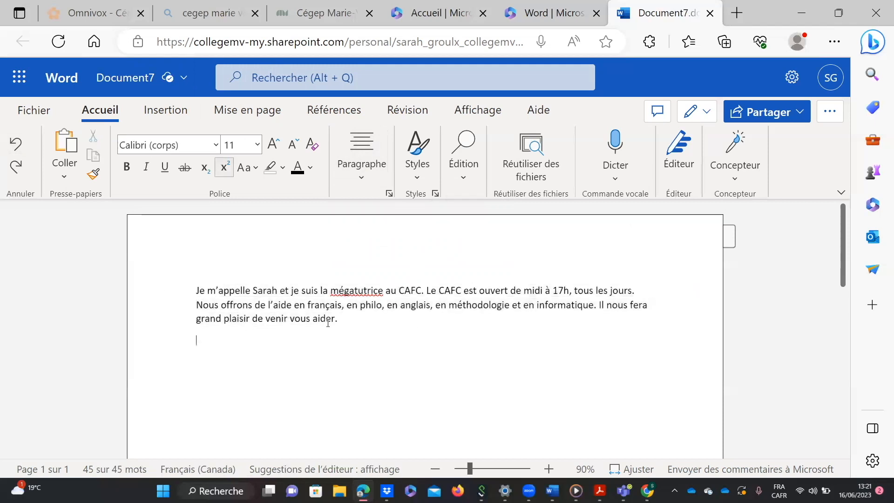
{"action": "key", "text": "ctrl+v"}
{"action": "left_click", "coordinate": [484, 344]}
{"action": "key", "text": "ctrl+v"}
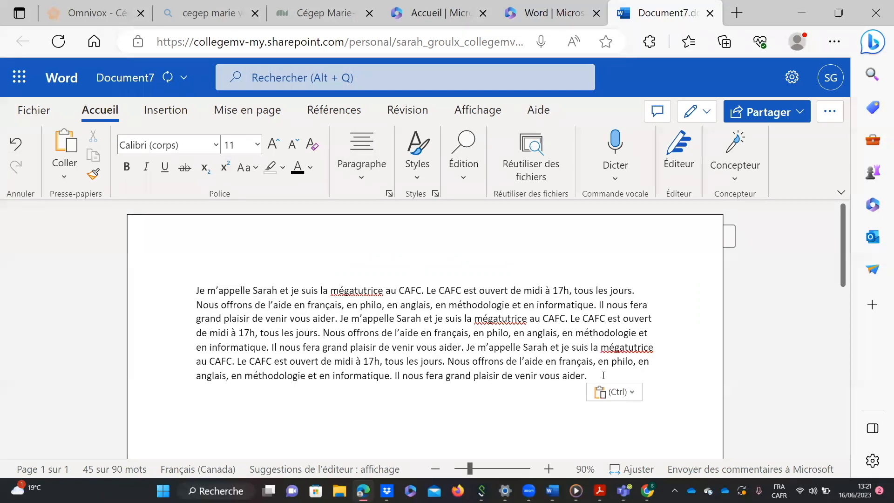
{"action": "key", "text": "ctrl+v"}
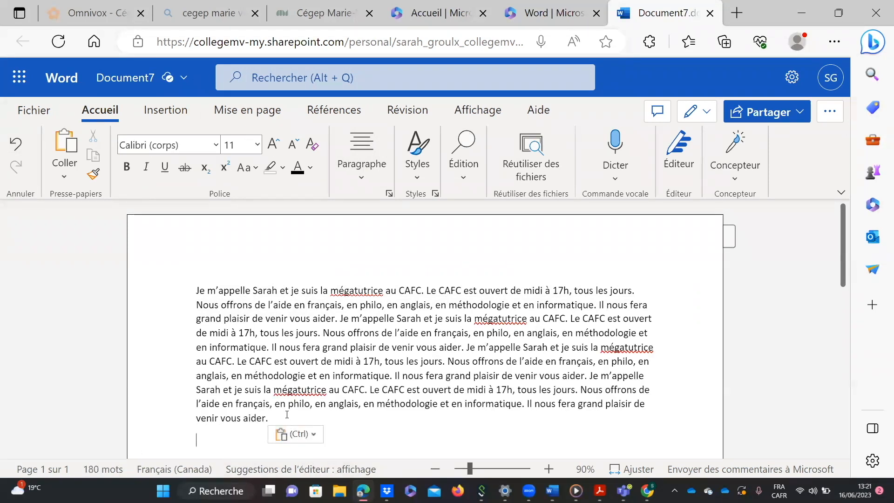
Paste two more copies of the copied paragraph directly after the existing text, without a paragraph break between them
{"action": "key", "text": "ctrl+v"}
{"action": "key", "text": "Return"}
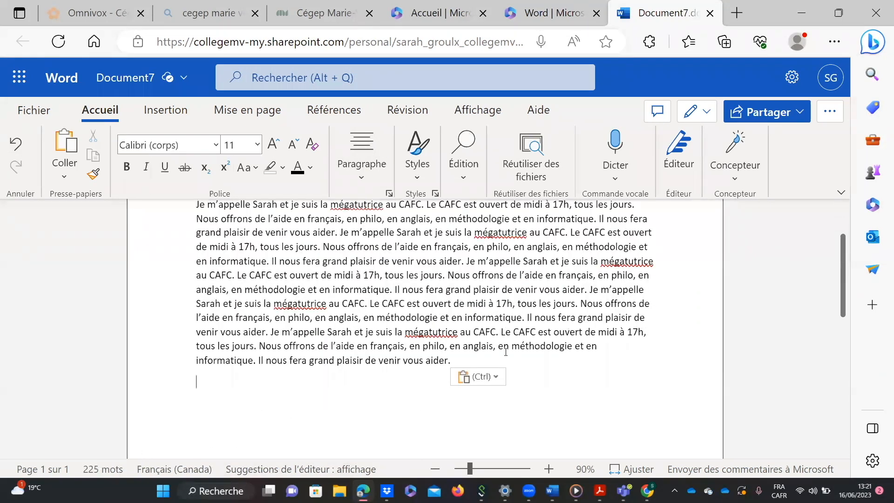
{"action": "key", "text": "BackSpace"}
{"action": "key", "text": "ctrl+v"}
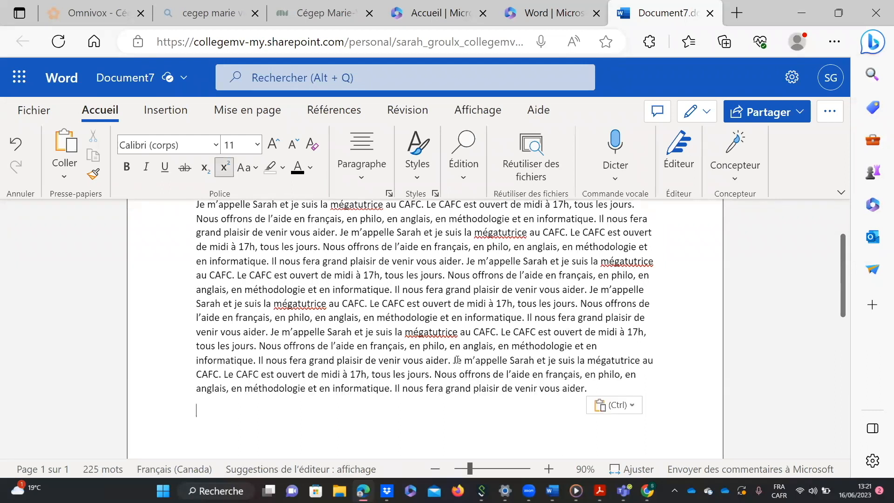
Justify the entire text, including the pasted copies, and check its line endings down to the last line
{"action": "scroll", "coordinate": [572, 295], "scroll_direction": "up", "scroll_amount": 1}
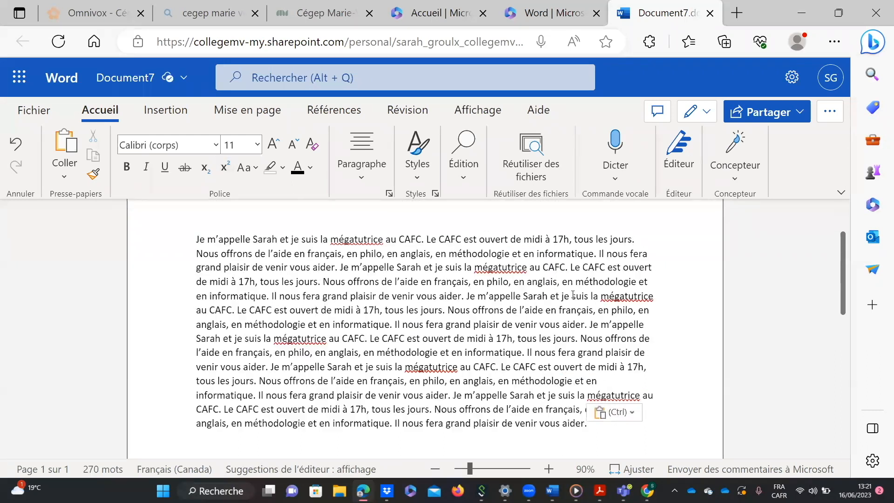
{"action": "scroll", "coordinate": [572, 294], "scroll_direction": "down", "scroll_amount": 4}
{"action": "scroll", "coordinate": [465, 302], "scroll_direction": "up", "scroll_amount": 5}
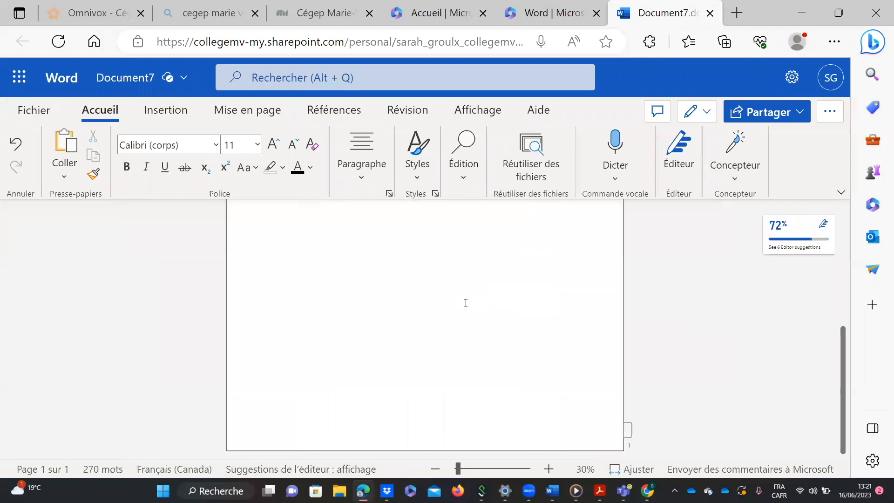
{"action": "scroll", "coordinate": [465, 303], "scroll_direction": "up", "scroll_amount": 3}
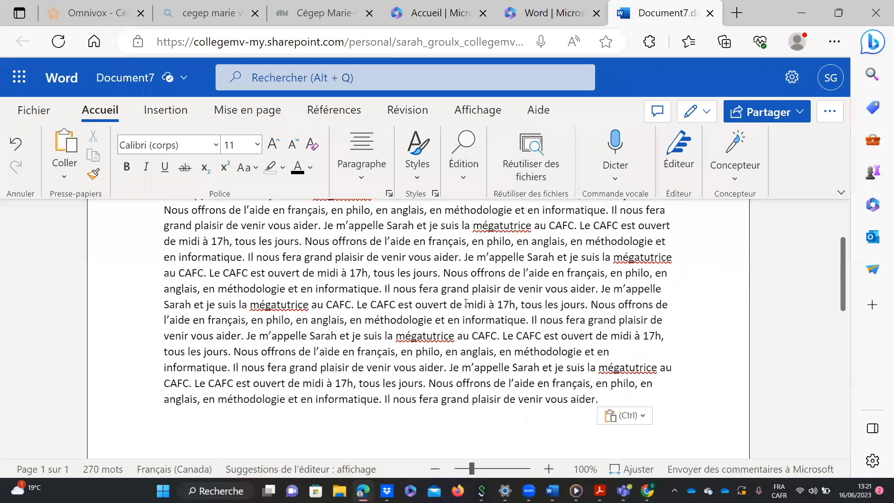
{"action": "scroll", "coordinate": [465, 304], "scroll_direction": "up", "scroll_amount": 2}
{"action": "left_click_drag", "start_coordinate": [607, 444], "coordinate": [164, 209]}
{"action": "scroll", "coordinate": [138, 293], "scroll_direction": "up", "scroll_amount": 3}
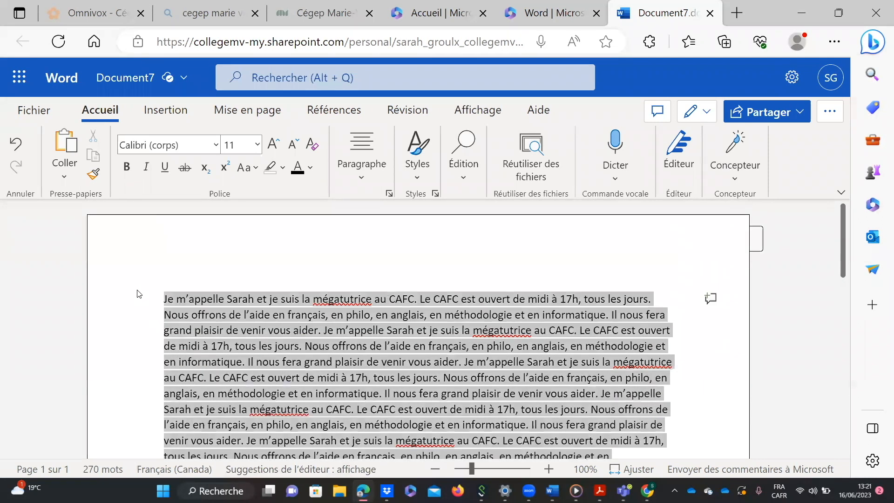
{"action": "left_click", "coordinate": [362, 173]}
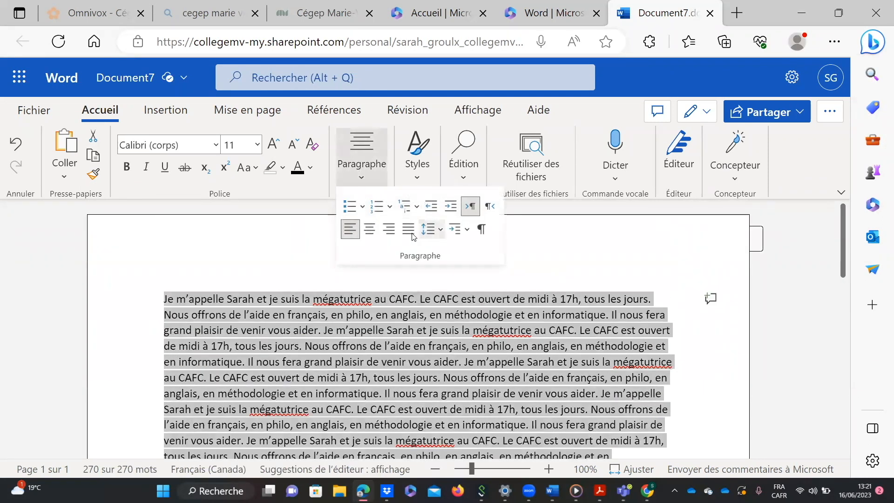
{"action": "left_click", "coordinate": [410, 230]}
{"action": "left_click", "coordinate": [470, 294]}
{"action": "scroll", "coordinate": [470, 294], "scroll_direction": "down", "scroll_amount": 5}
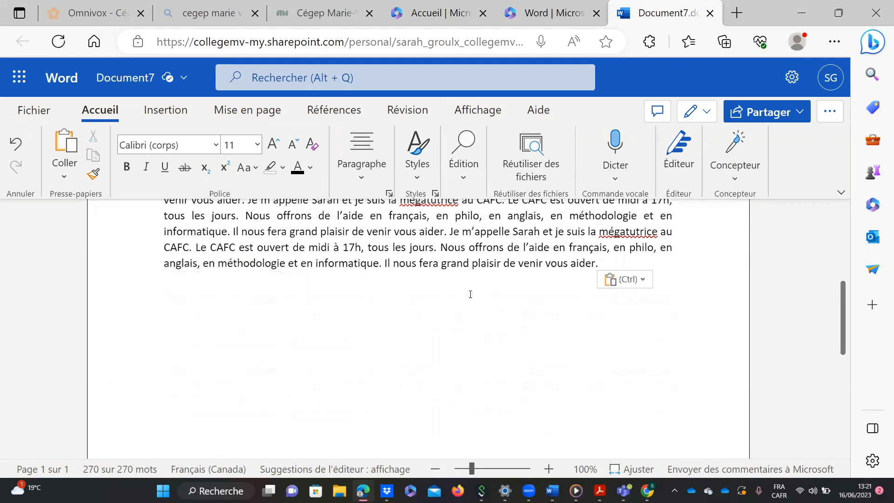
{"action": "scroll", "coordinate": [471, 294], "scroll_direction": "up", "scroll_amount": 5}
{"action": "scroll", "coordinate": [471, 294], "scroll_direction": "down", "scroll_amount": 3}
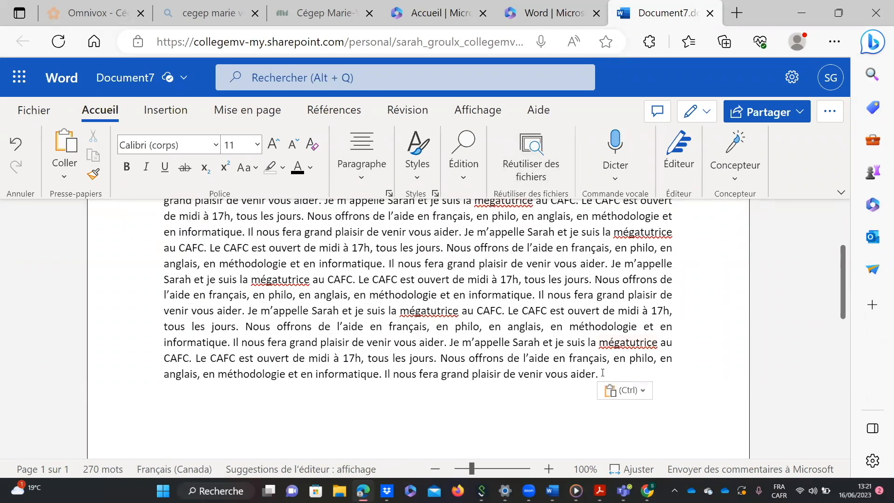
Select the whole justified text and set its line spacing to 2
{"action": "left_click_drag", "start_coordinate": [603, 373], "coordinate": [148, 295]}
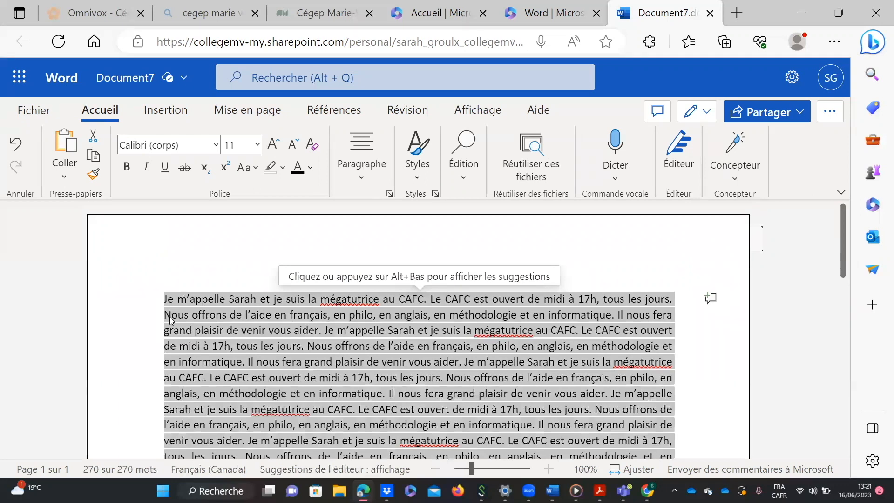
{"action": "left_click", "coordinate": [364, 179]}
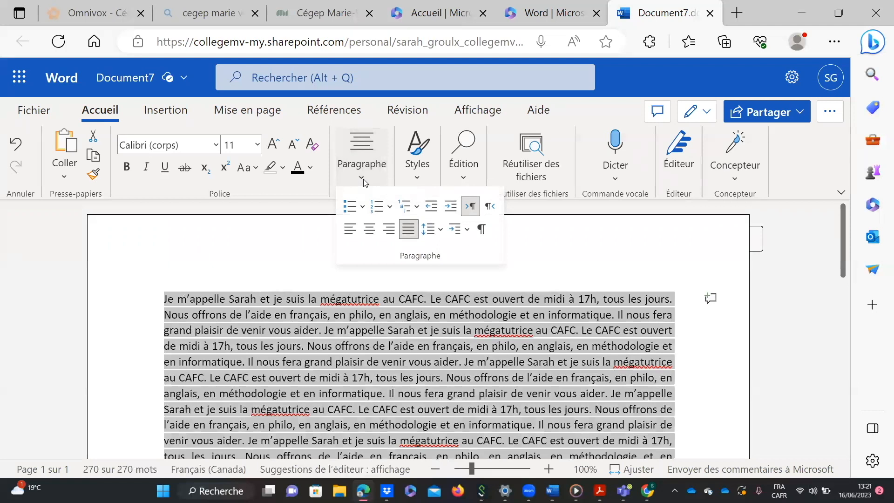
{"action": "left_click", "coordinate": [428, 239]}
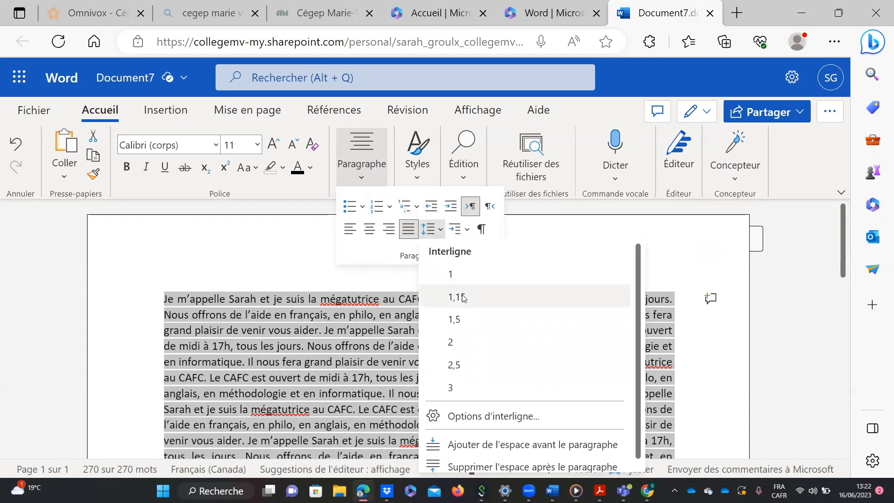
{"action": "left_click", "coordinate": [451, 347]}
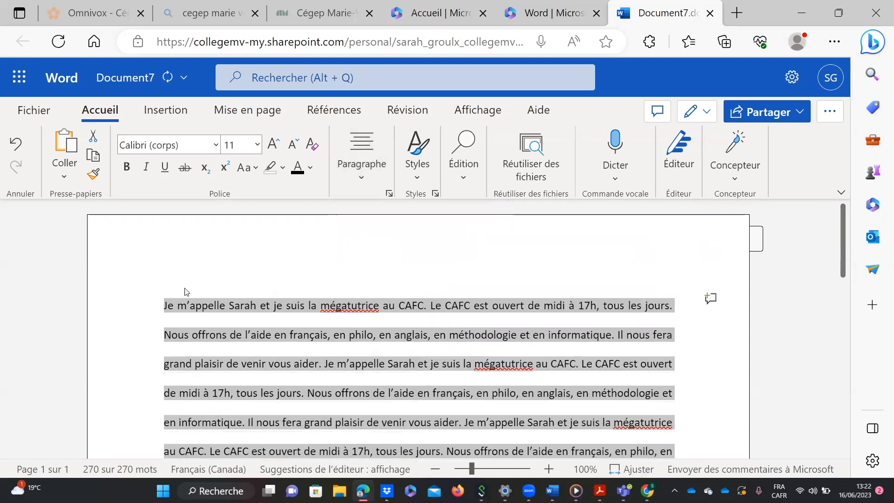
Set the line spacing of the whole text to 1,5 and view the result at a reduced zoom of 60%
{"action": "left_click", "coordinate": [360, 167]}
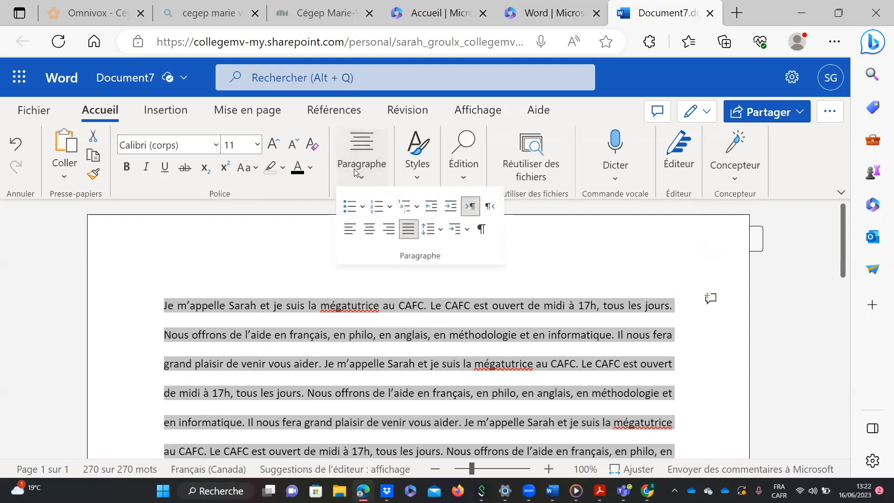
{"action": "left_click", "coordinate": [429, 229]}
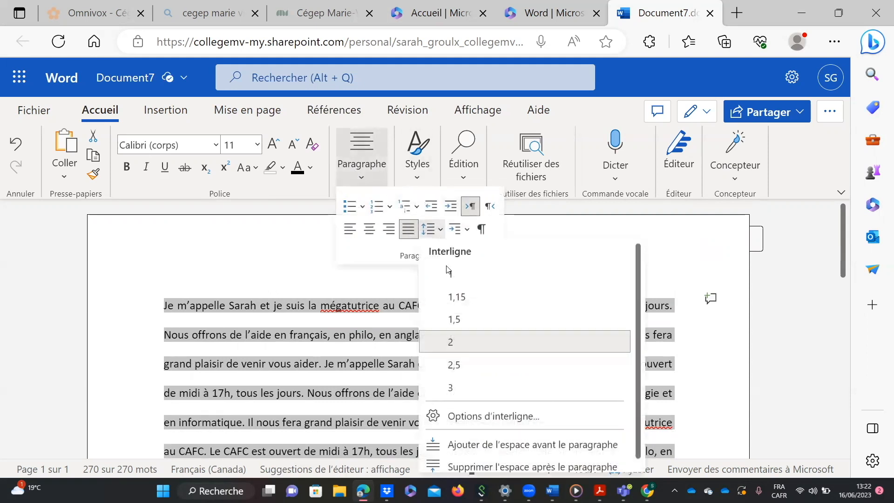
{"action": "left_click", "coordinate": [454, 319]}
{"action": "left_click", "coordinate": [270, 268]}
{"action": "scroll", "coordinate": [269, 269], "scroll_direction": "down", "scroll_amount": 10}
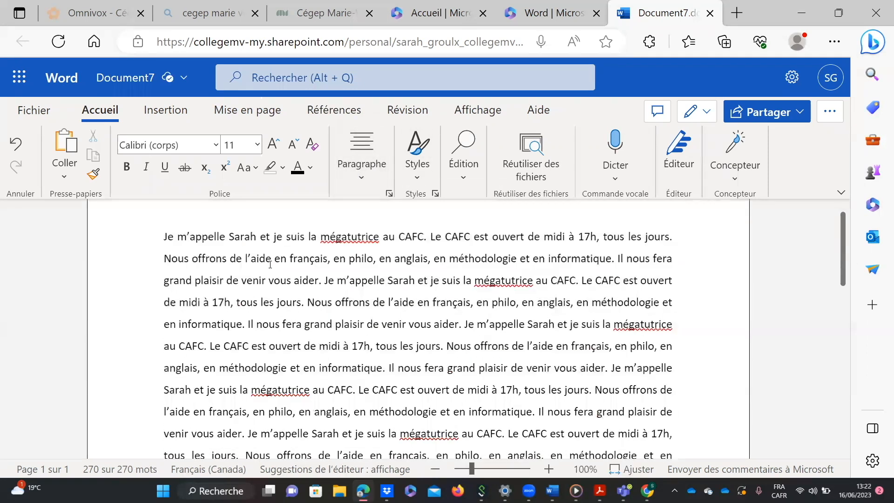
{"action": "scroll", "coordinate": [269, 269], "scroll_direction": "down", "scroll_amount": 4, "text": "ctrl"}
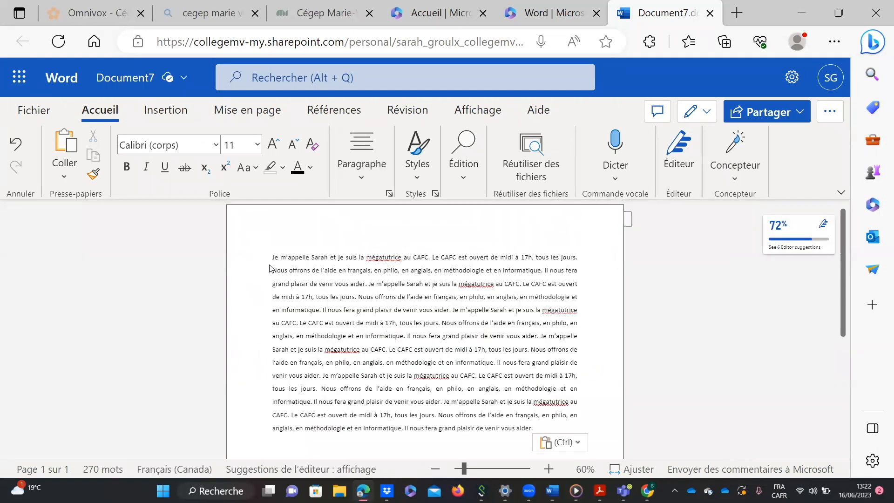